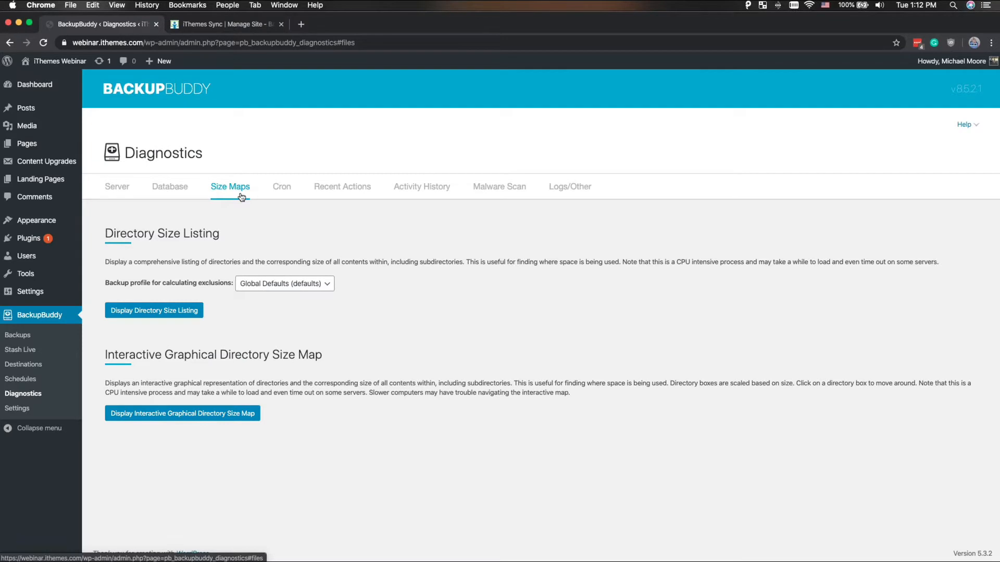
- Display the directory size listing for the Global Defaults profile and review the directory sizes and exclusions
click(157, 308)
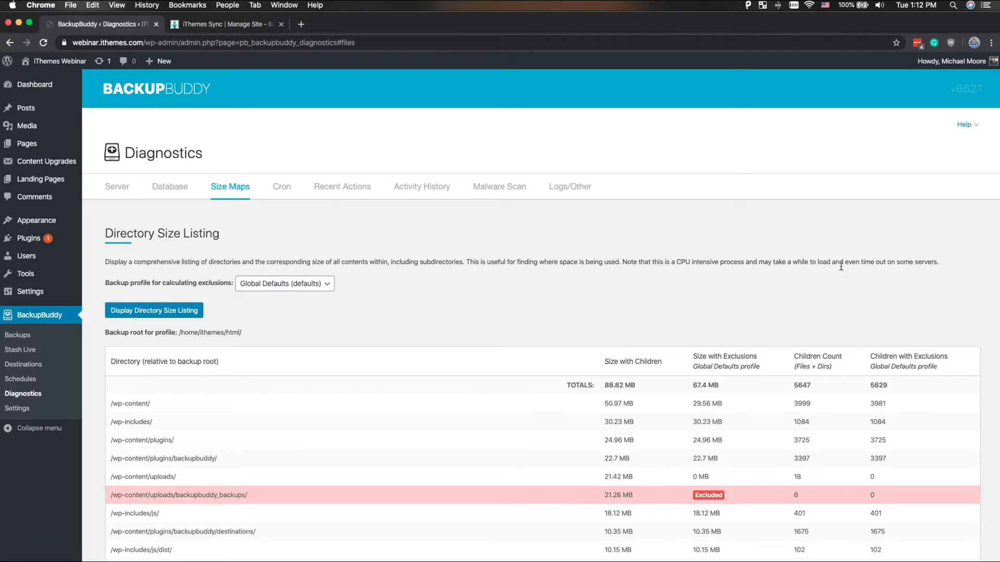
scroll(587, 269, down, 5)
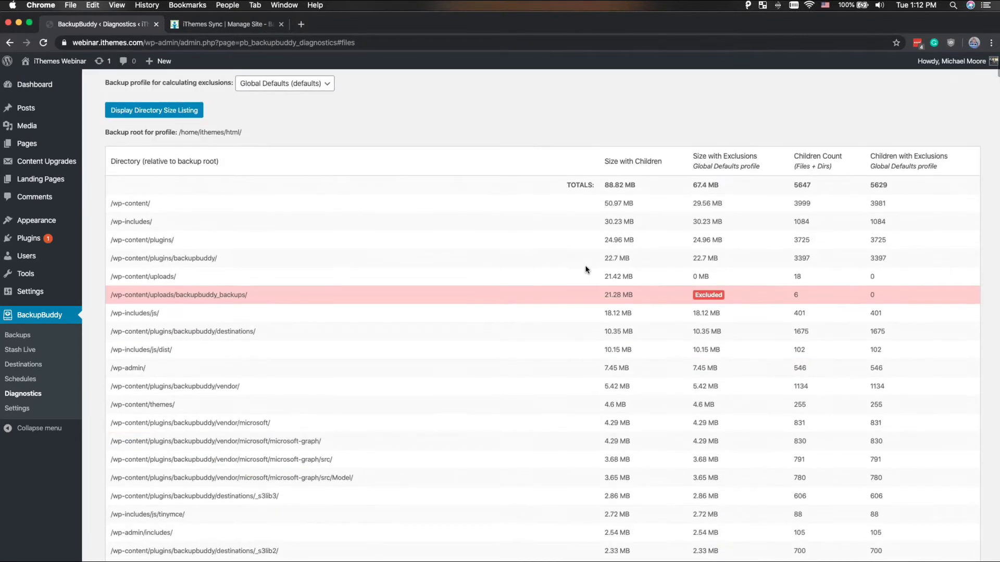
scroll(586, 268, down, 1)
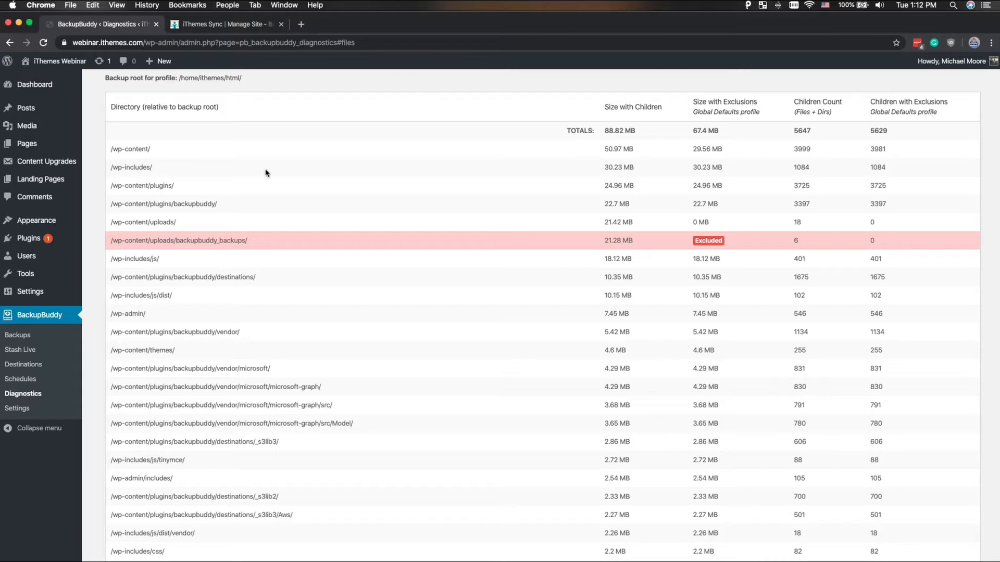
scroll(266, 172, down, 5)
scroll(266, 173, up, 4)
scroll(266, 173, up, 5)
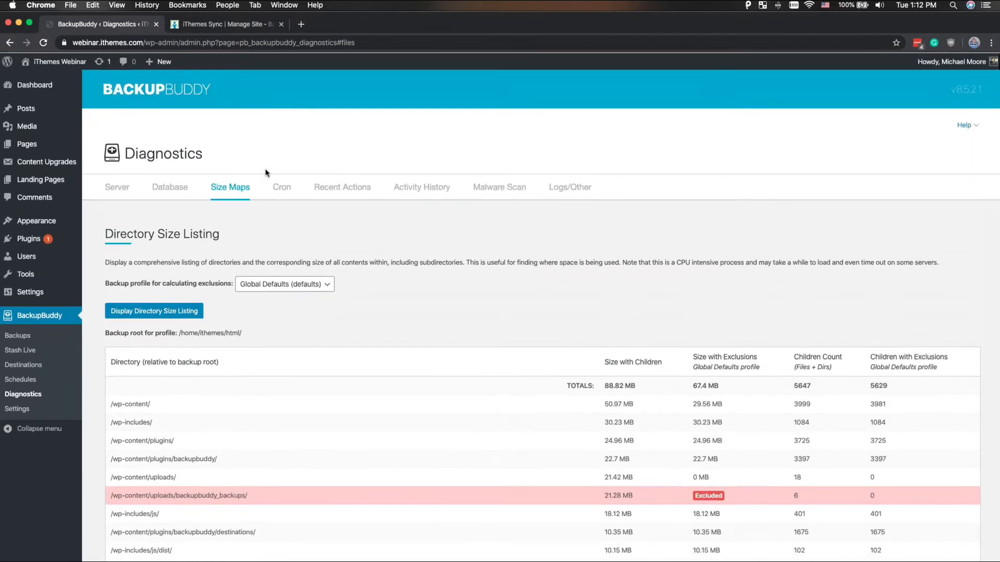
scroll(265, 173, down, 15)
scroll(266, 173, down, 20)
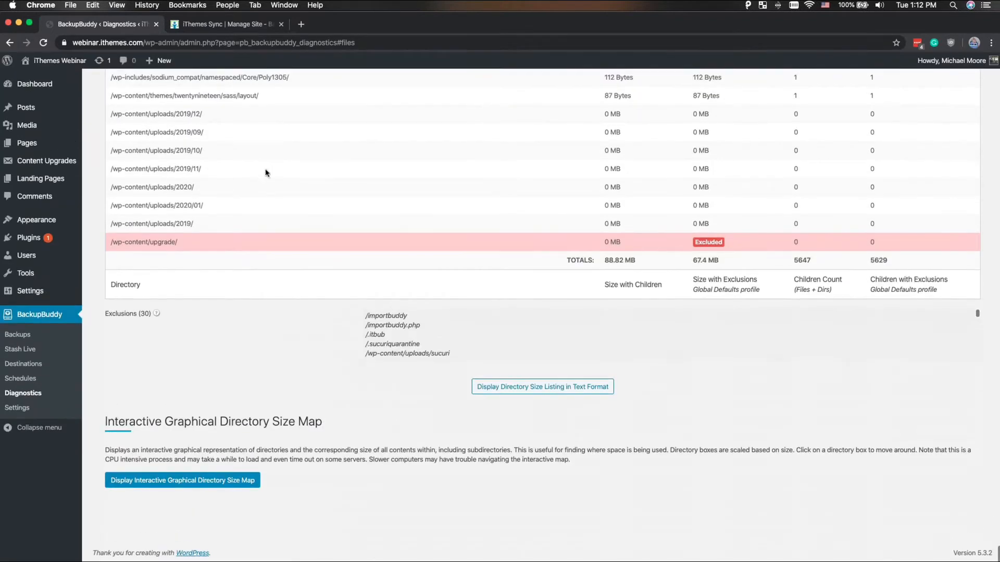
- Display the interactive graphical directory size map and drill down through wp-content into the plugins directory
click(242, 485)
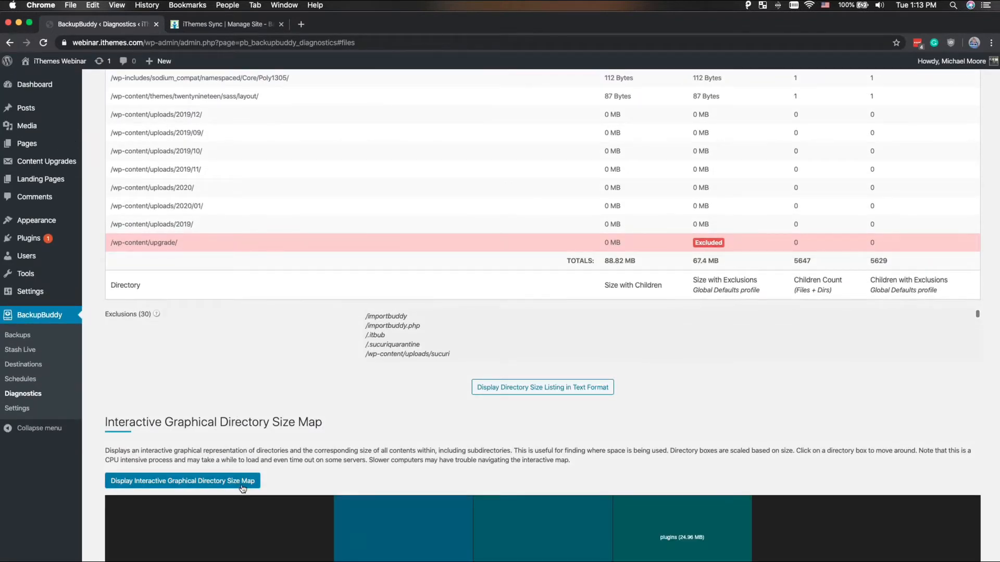
scroll(446, 371, down, 6)
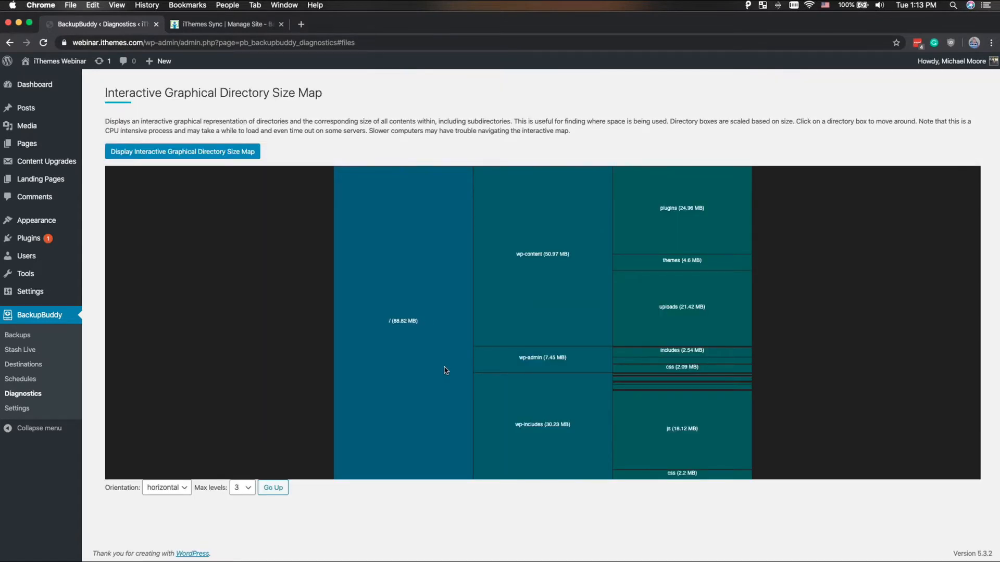
mouse_move(548, 272)
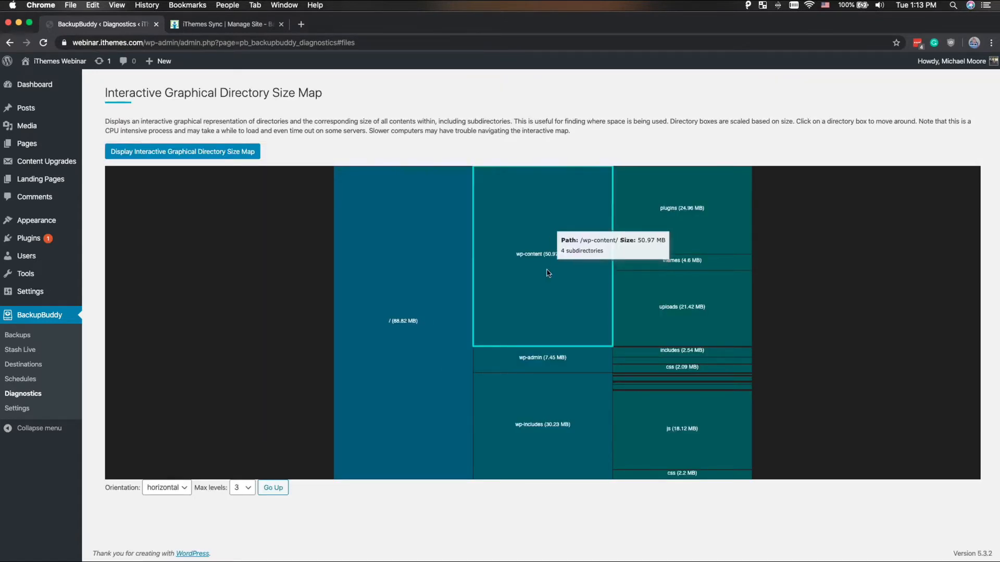
click(548, 273)
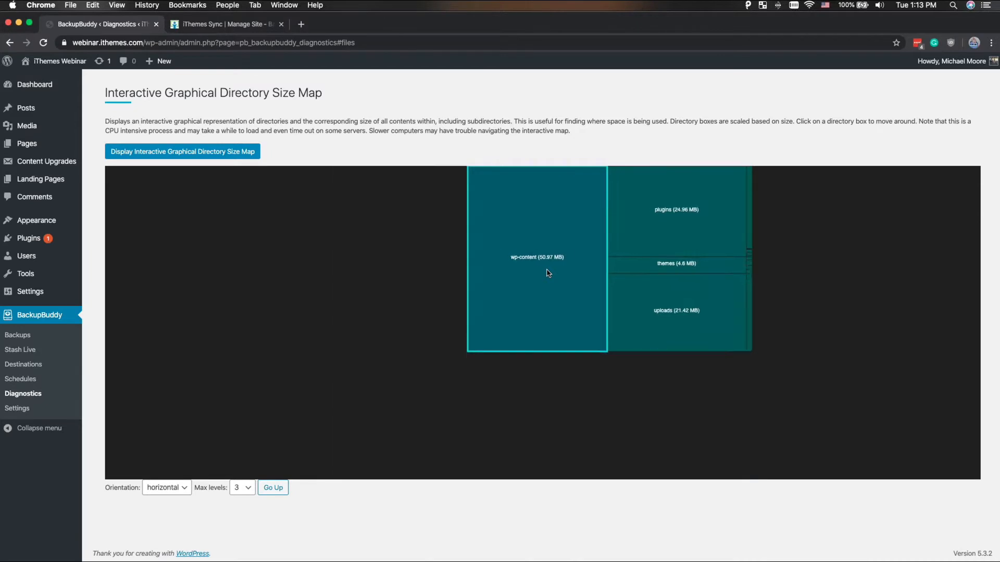
click(548, 273)
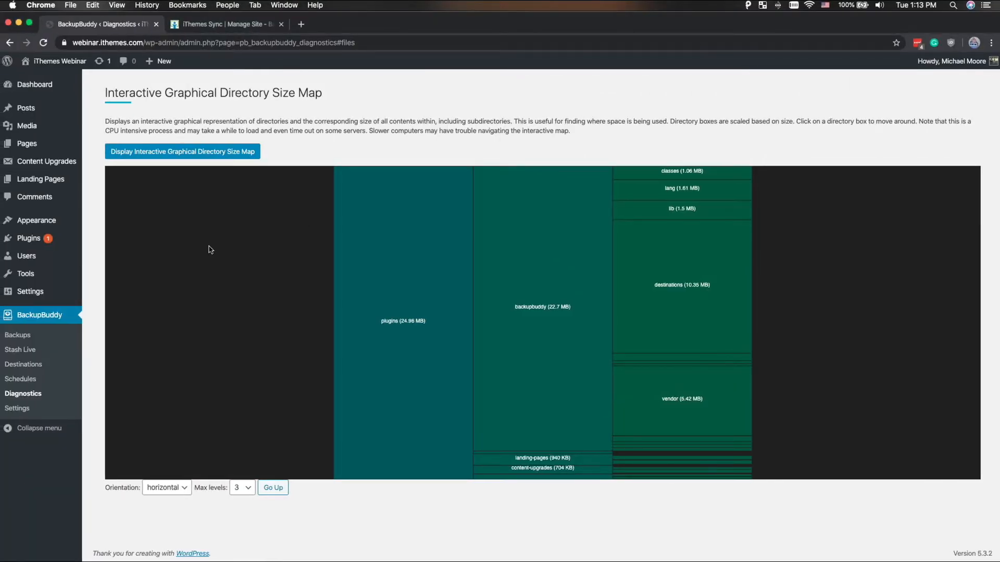
- Examine the database defaults and the file and directory defaults in BackupBuddy's general settings
click(28, 412)
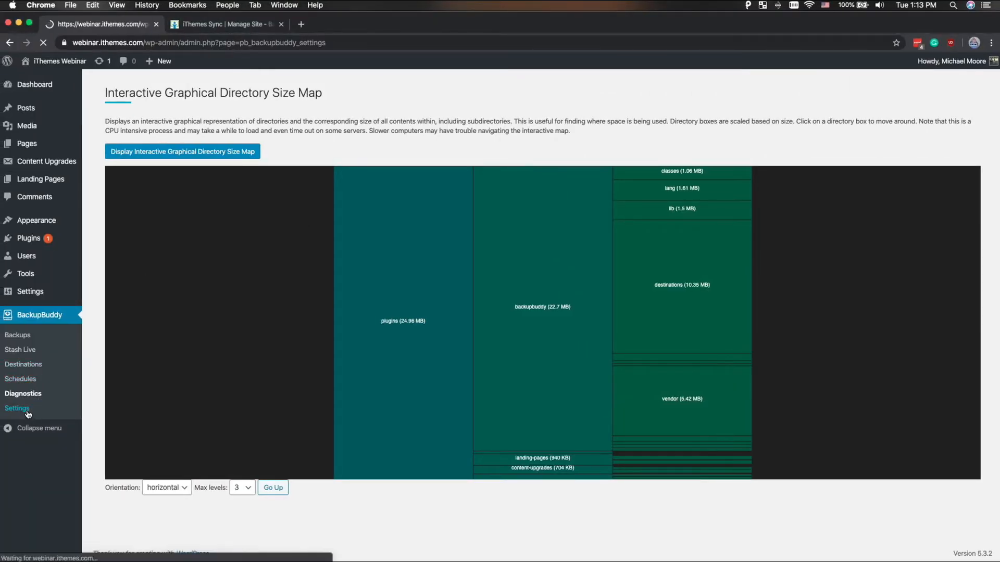
scroll(112, 365, down, 1)
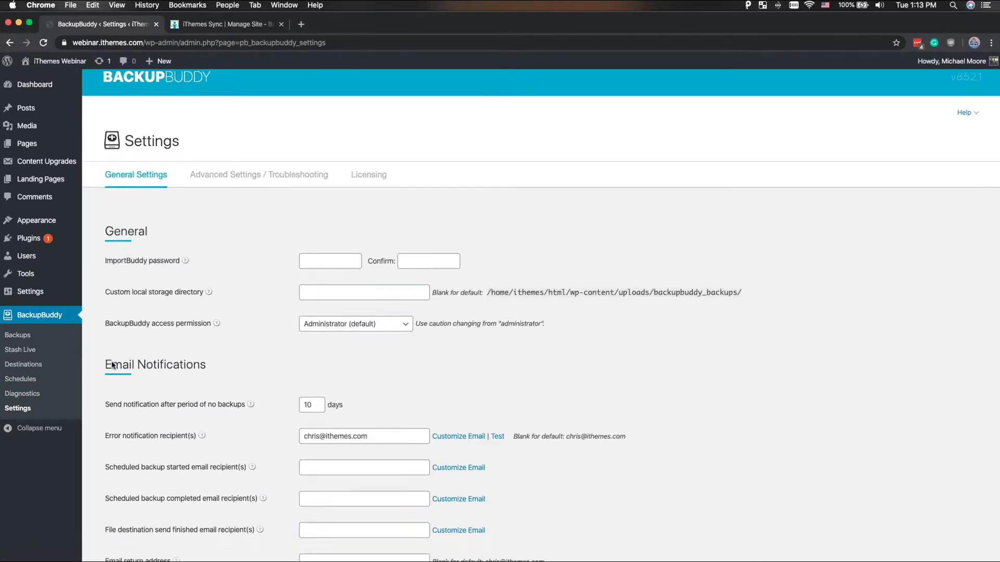
scroll(112, 365, down, 15)
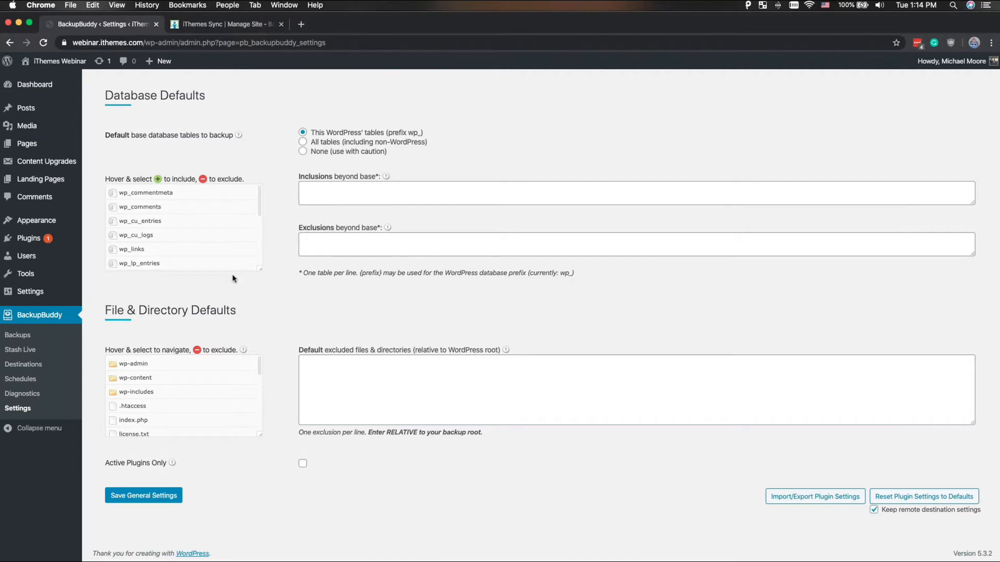
key(ctrl+Right)
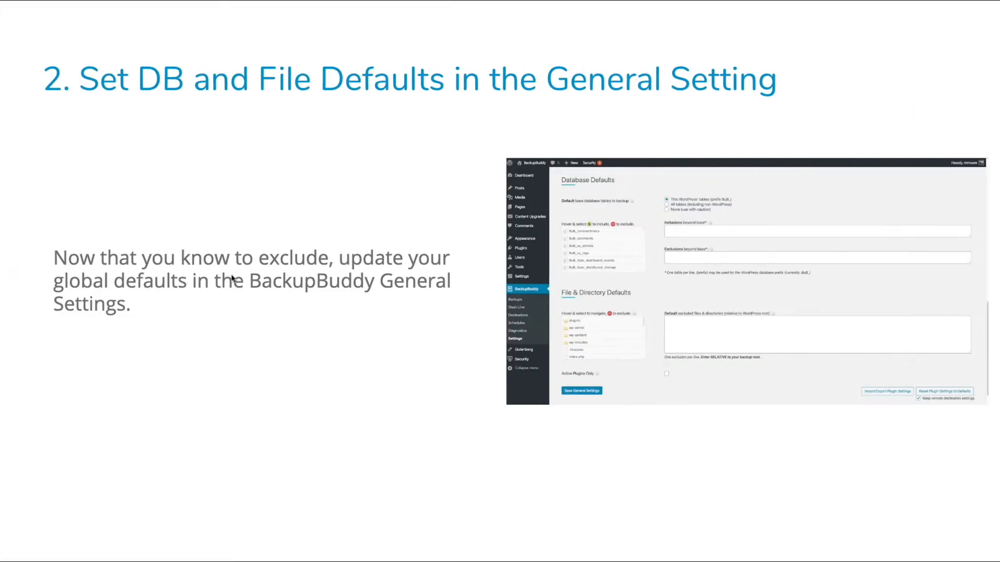
key(Right)
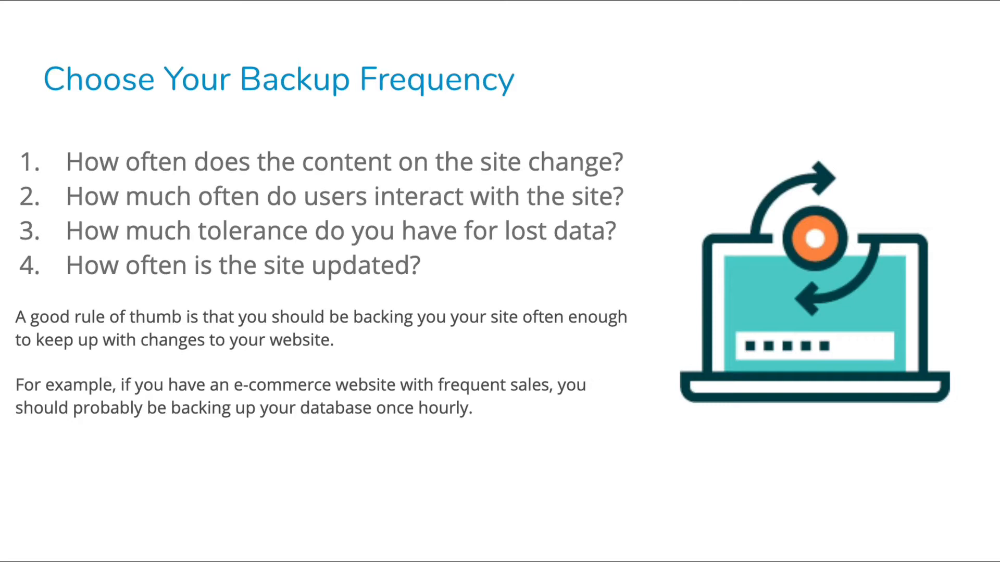
key(Right)
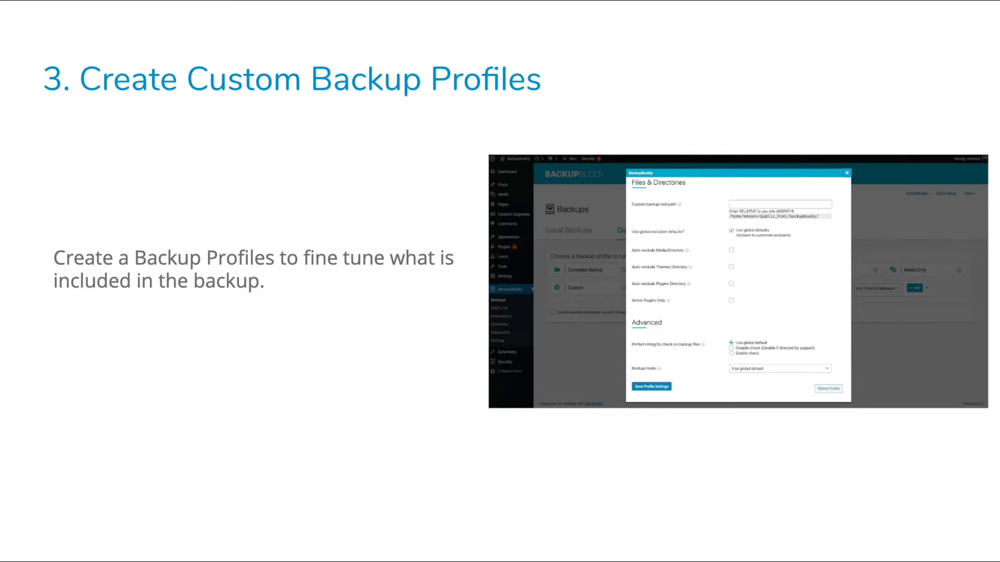
key(ctrl+Left)
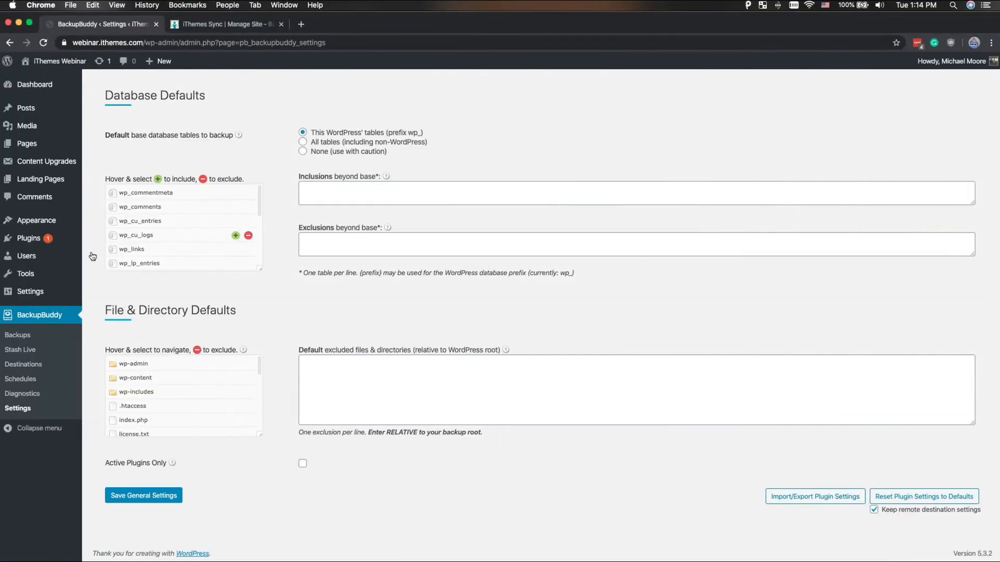
- Start a new profile for creating backups in BackupBuddy and set its type to Database Only
click(32, 341)
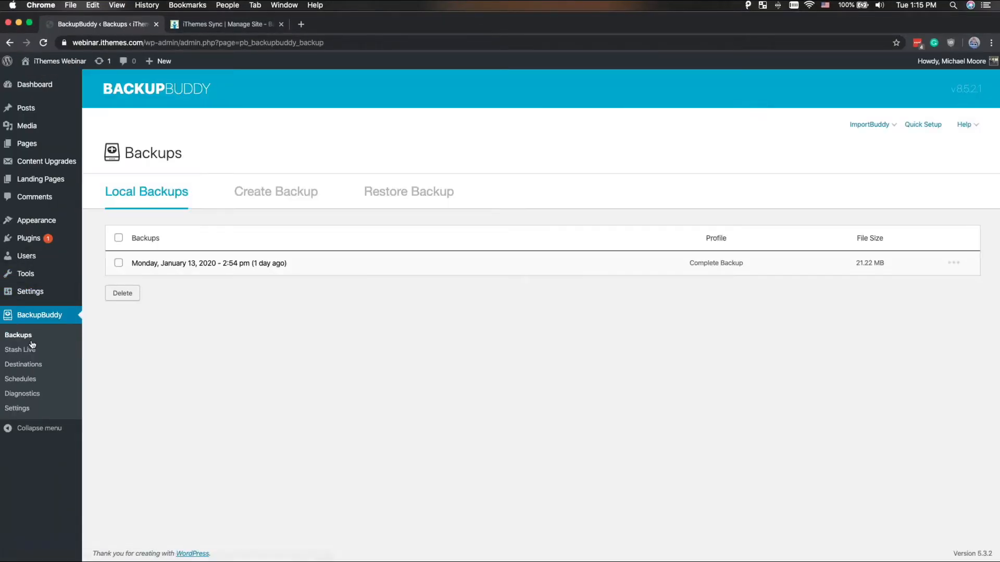
click(288, 196)
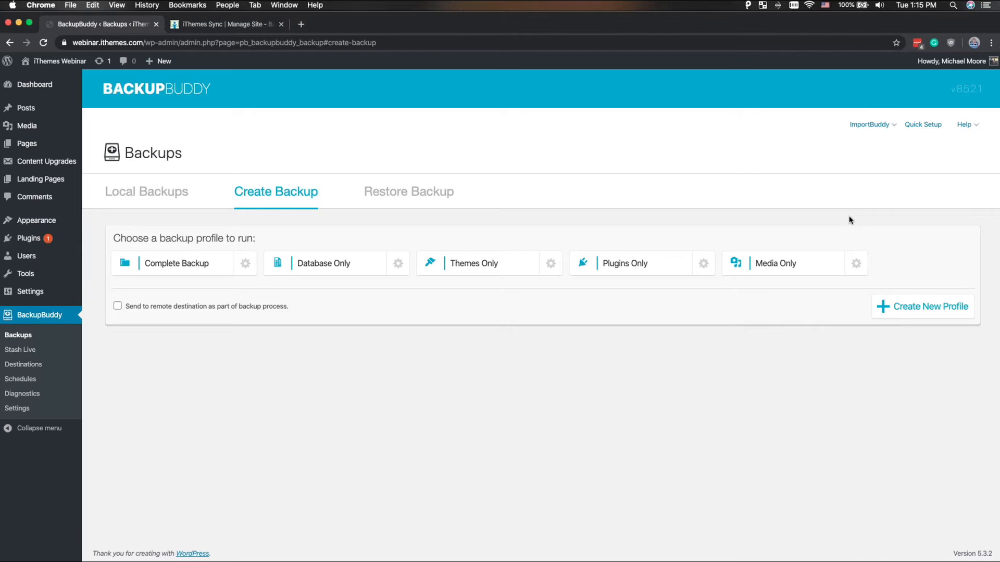
click(918, 307)
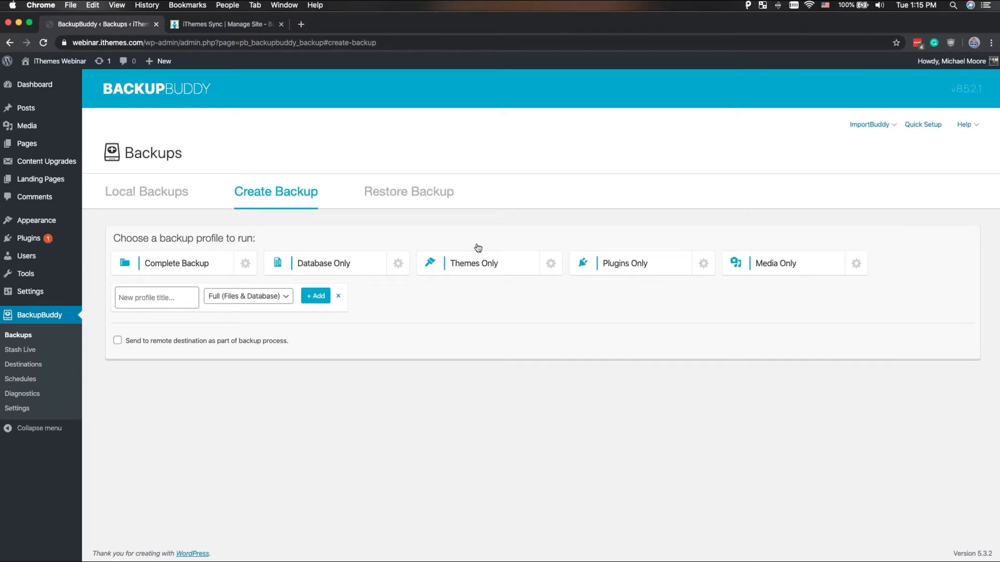
click(235, 302)
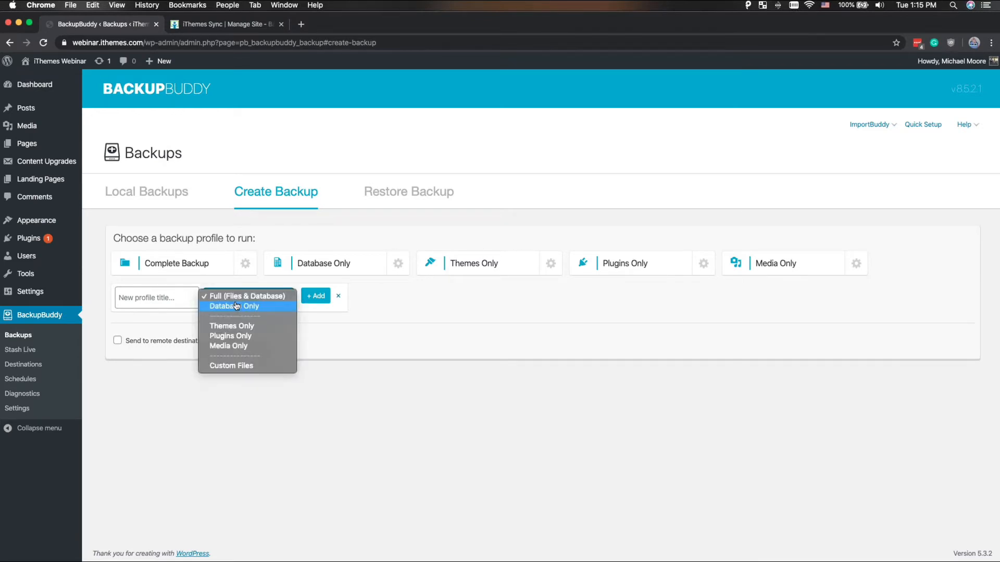
click(235, 305)
- Title the new profile "Hourly Database", add it, and save its profile settings with the global defaults
click(165, 298)
text(New)
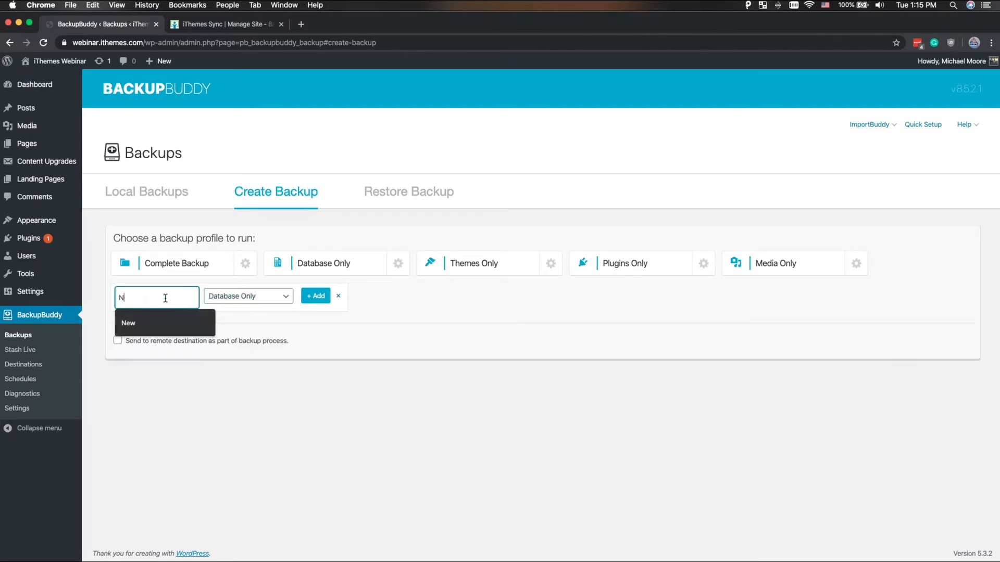
key(BackSpace)
key(BackSpace)
key(BackSpace)
text(Hourly D)
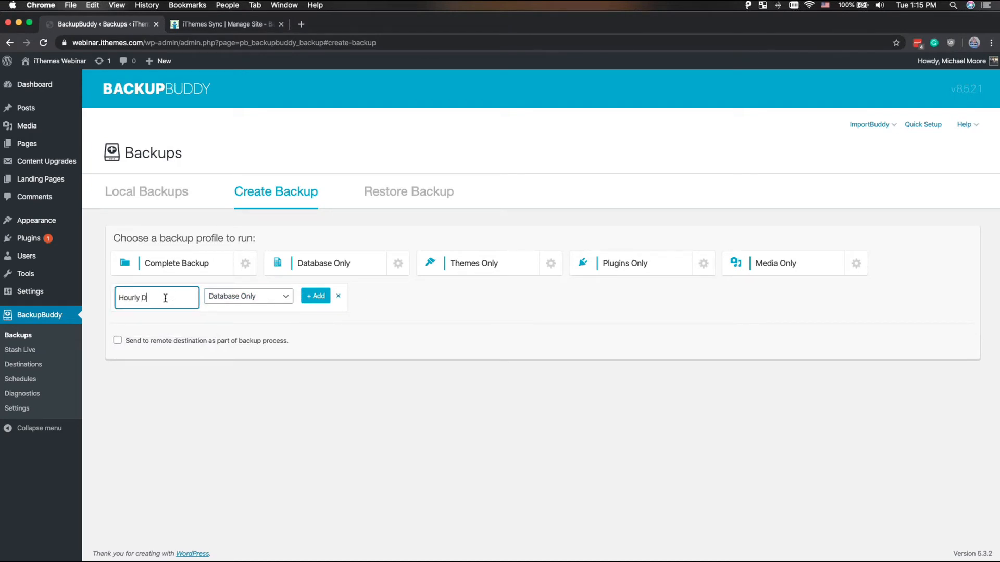
text(atabase)
click(316, 298)
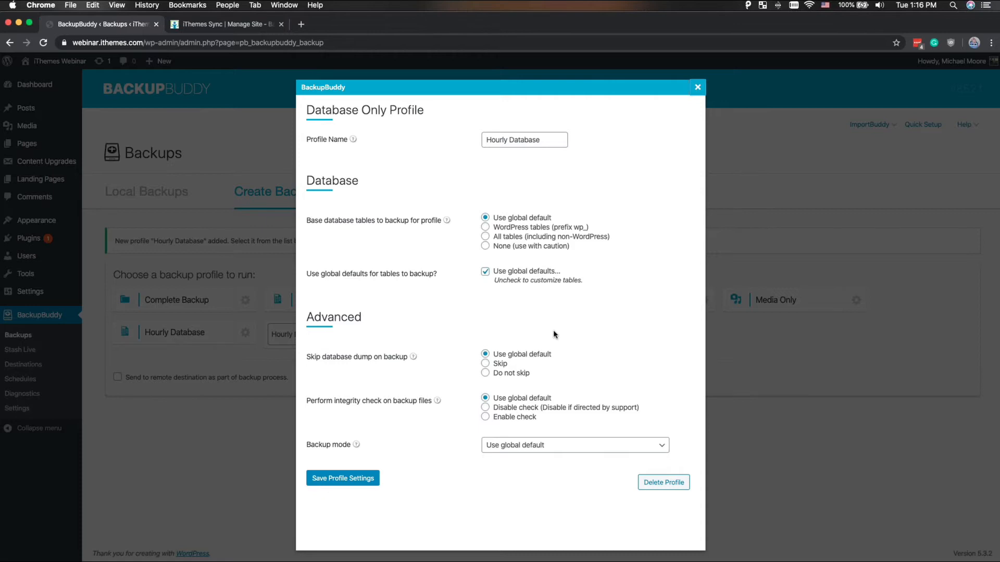
click(328, 478)
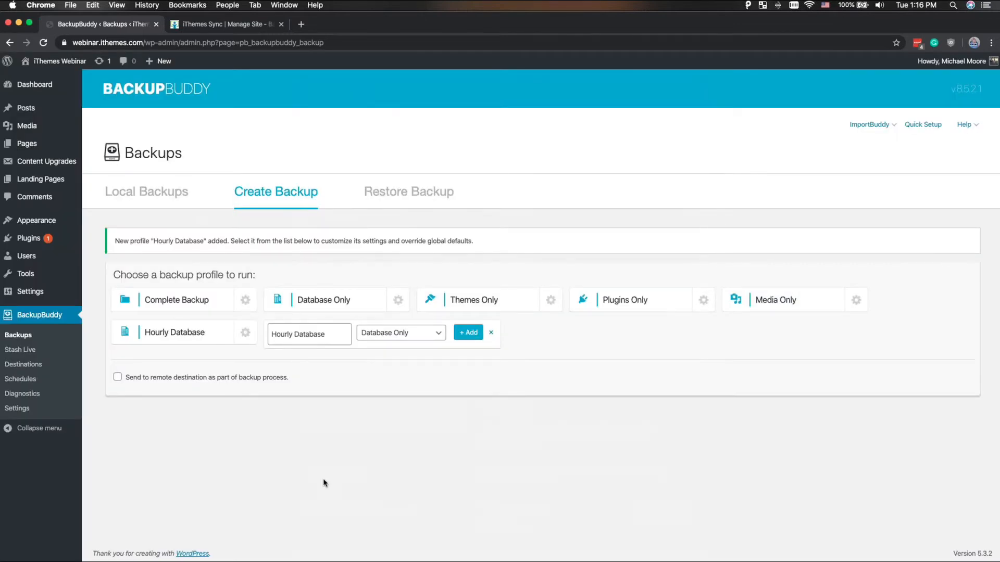
key(ctrl+Right)
key(Right)
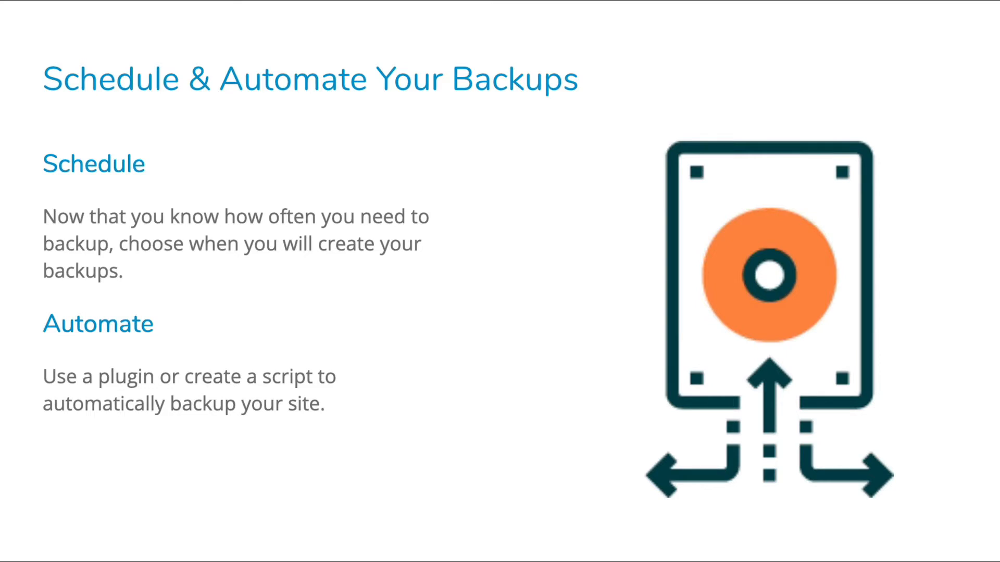
key(Right)
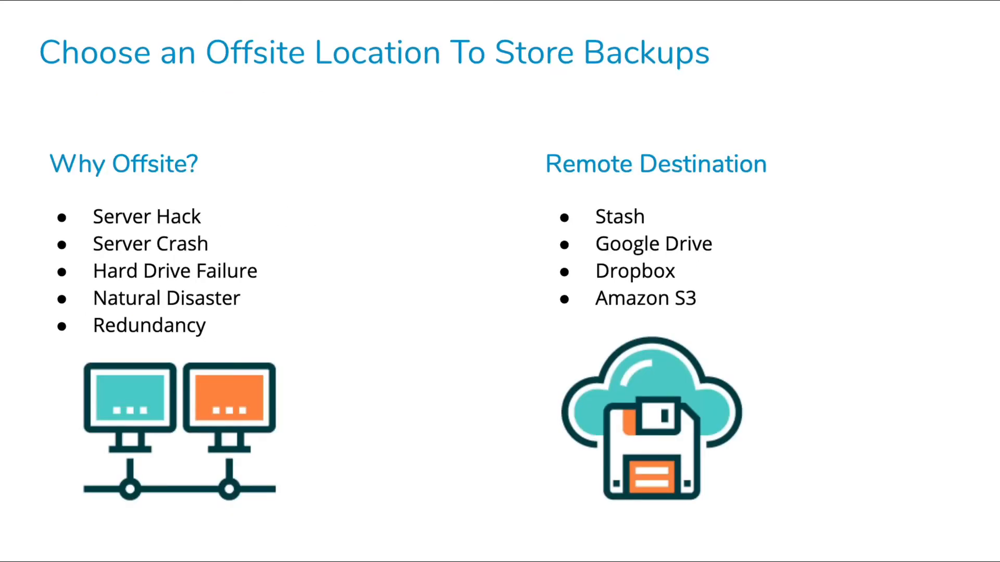
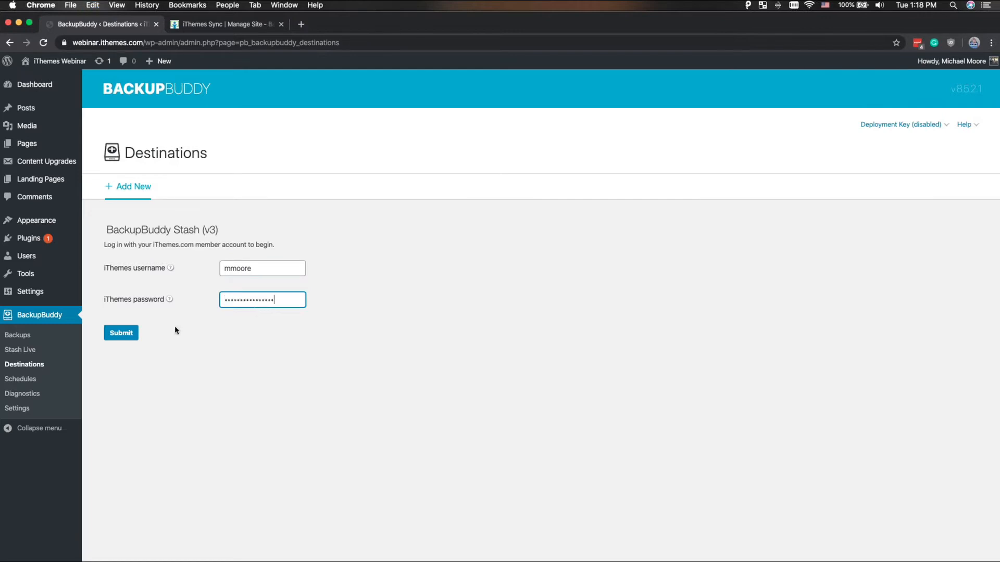
- Try to log in to the BackupBuddy Stash (v3) destination with the iThemes username, re-entering the account password for each attempt
click(132, 336)
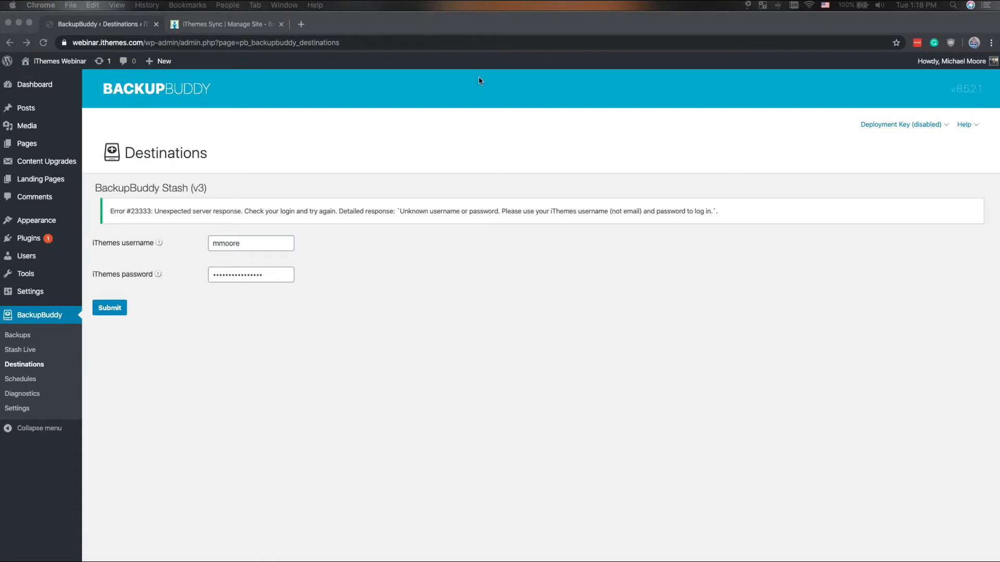
click(227, 281)
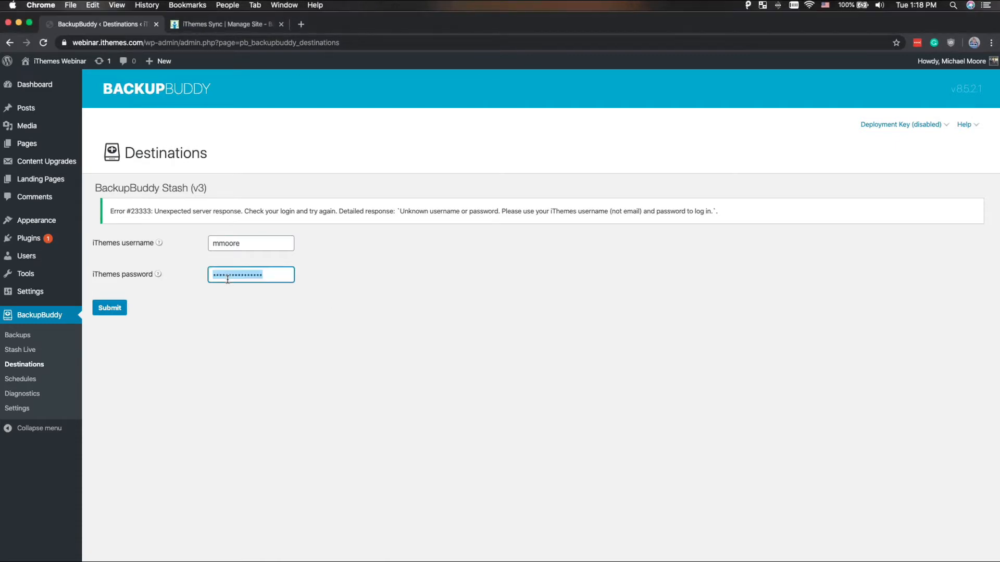
key(super+v)
click(110, 308)
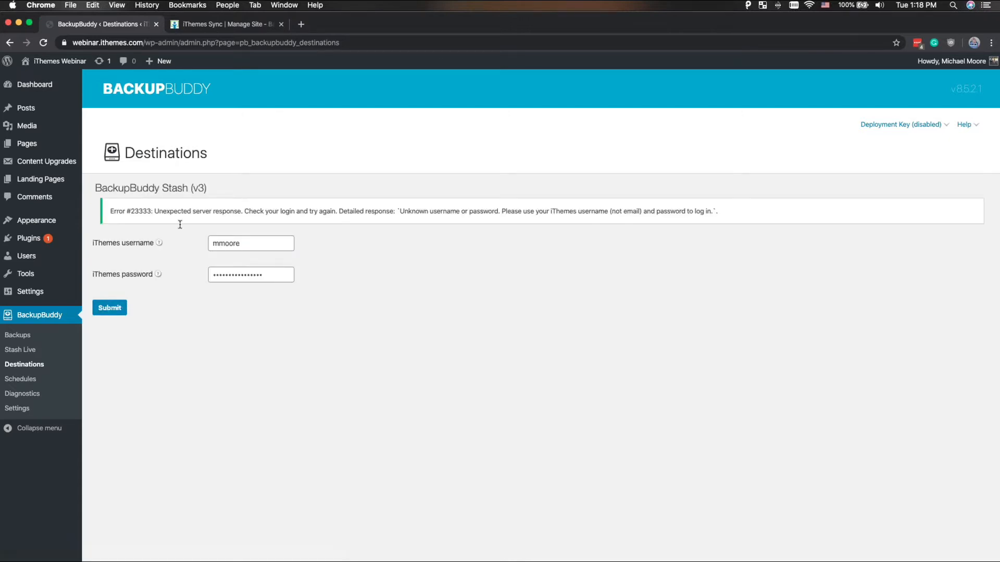
click(216, 238)
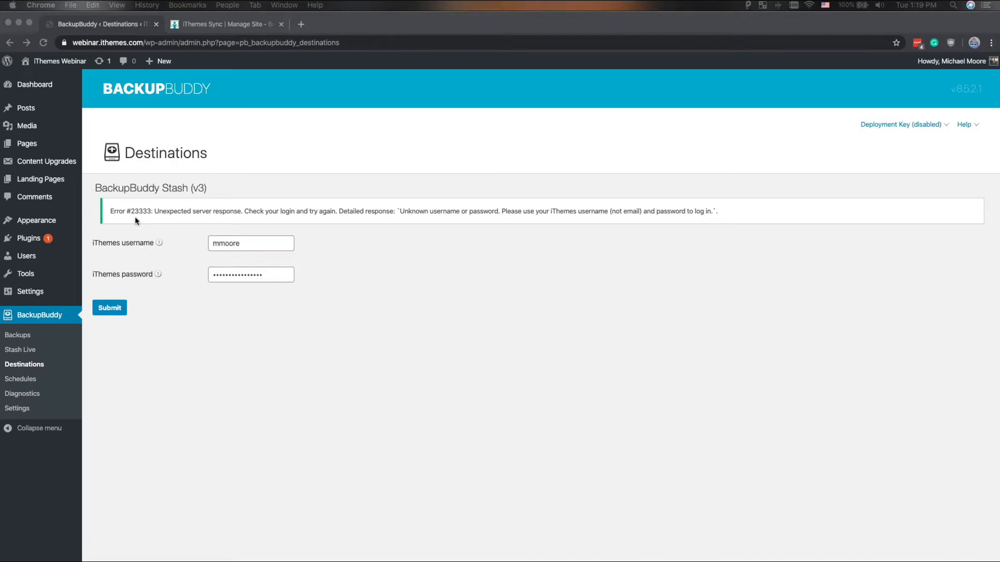
double_click(245, 278)
key(super+v)
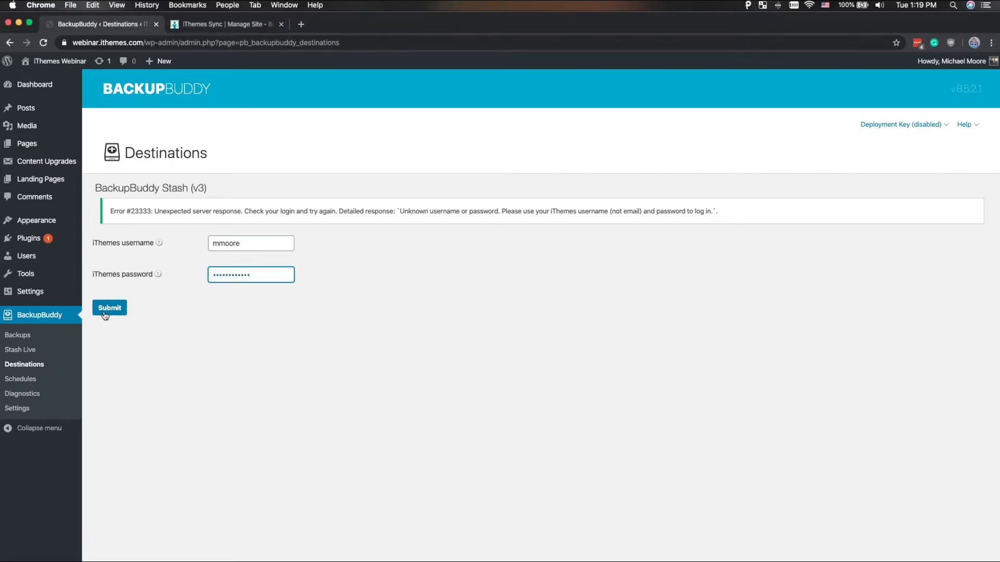
click(107, 311)
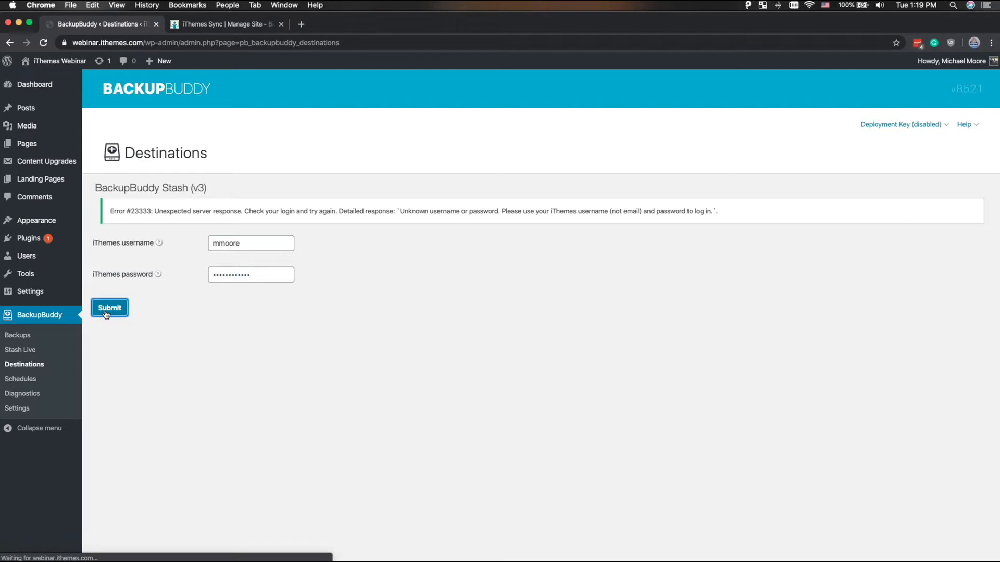
click(214, 241)
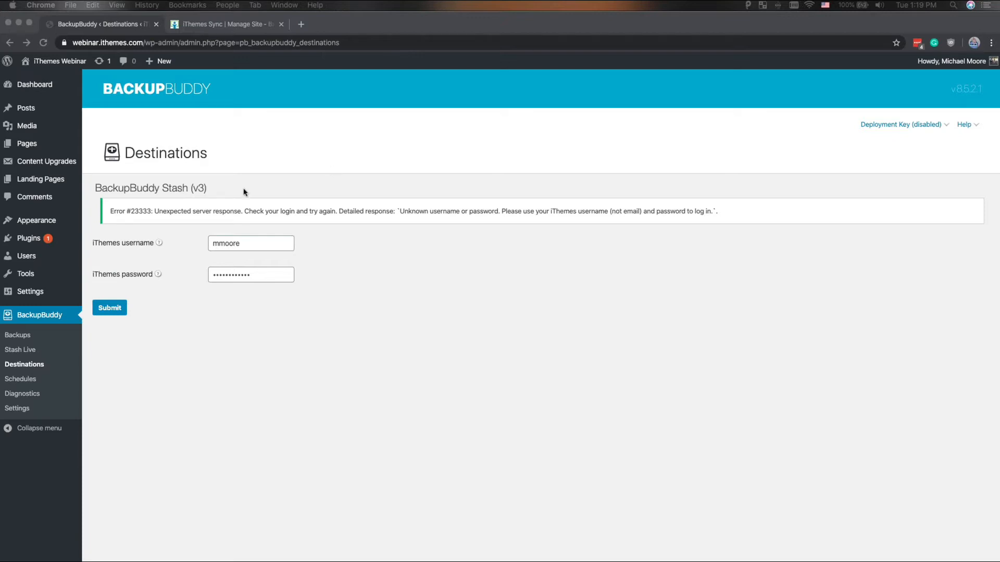
- Start a new backup schedule with the Complete Backup (Full) profile and review the remote destination types it can use
click(32, 382)
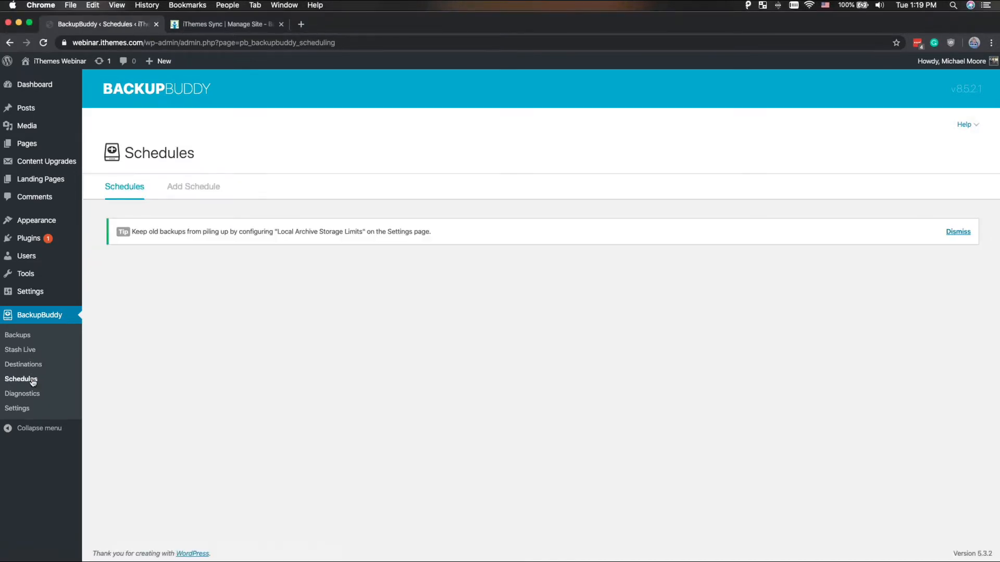
click(185, 183)
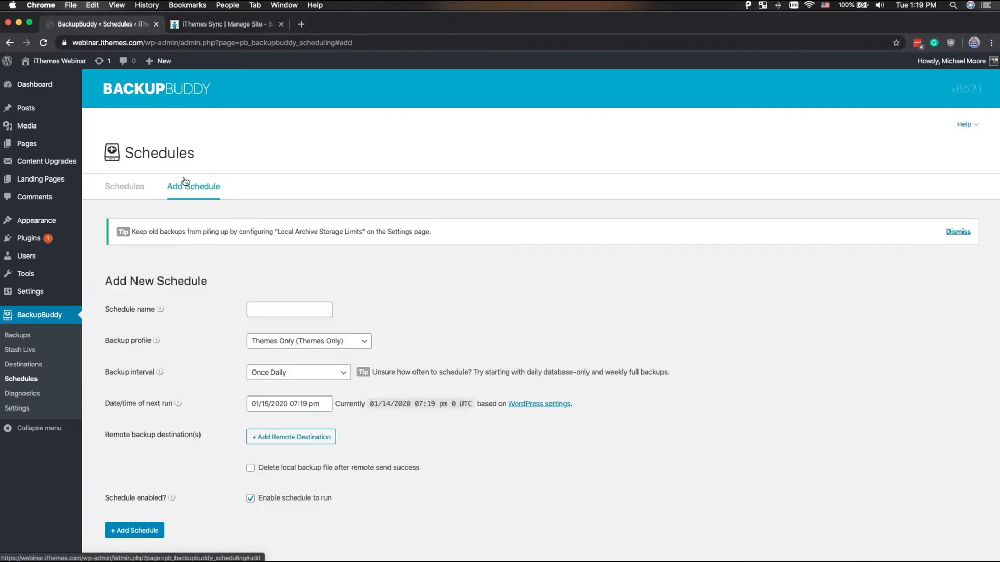
scroll(185, 180, down, 1)
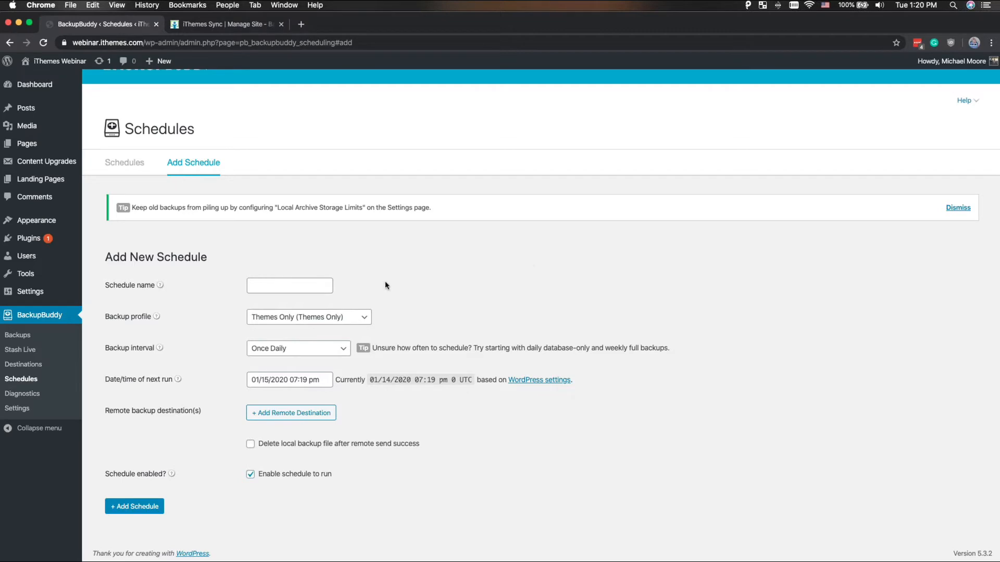
click(337, 316)
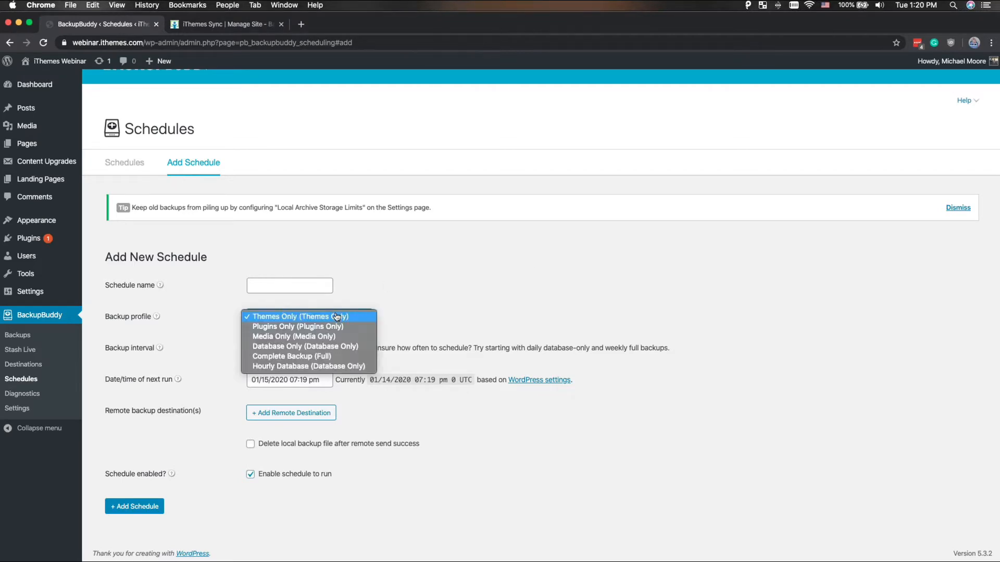
click(324, 358)
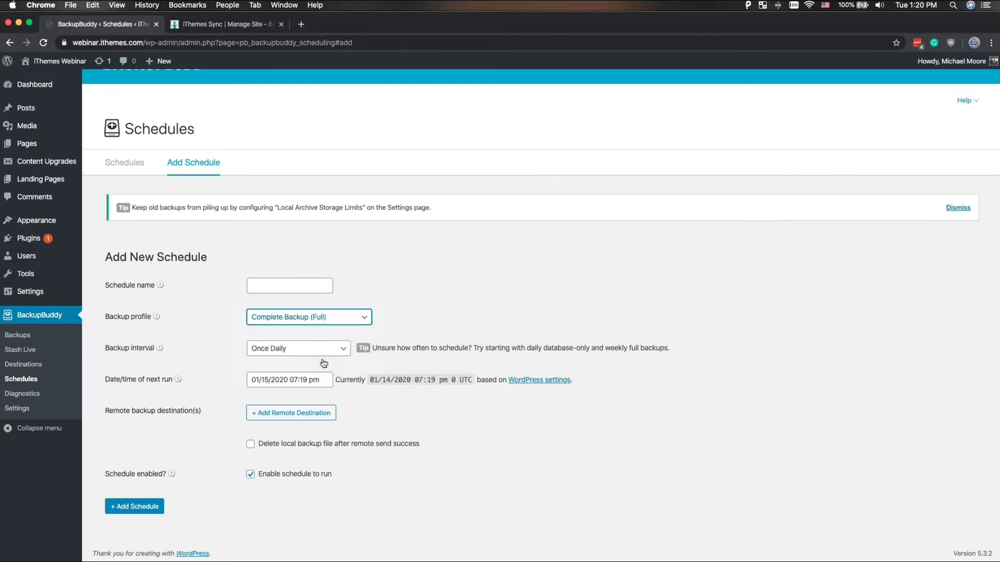
click(310, 409)
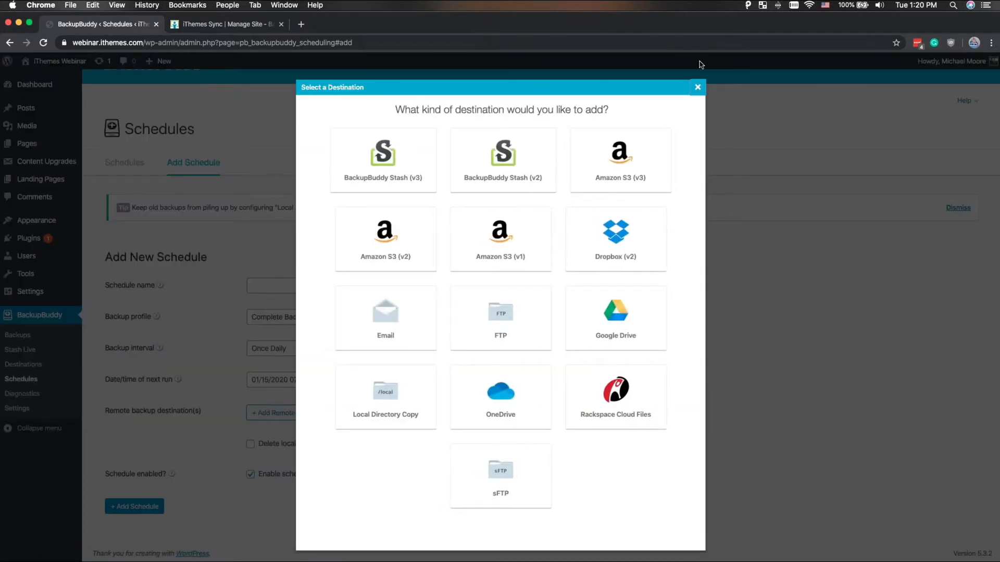
click(700, 83)
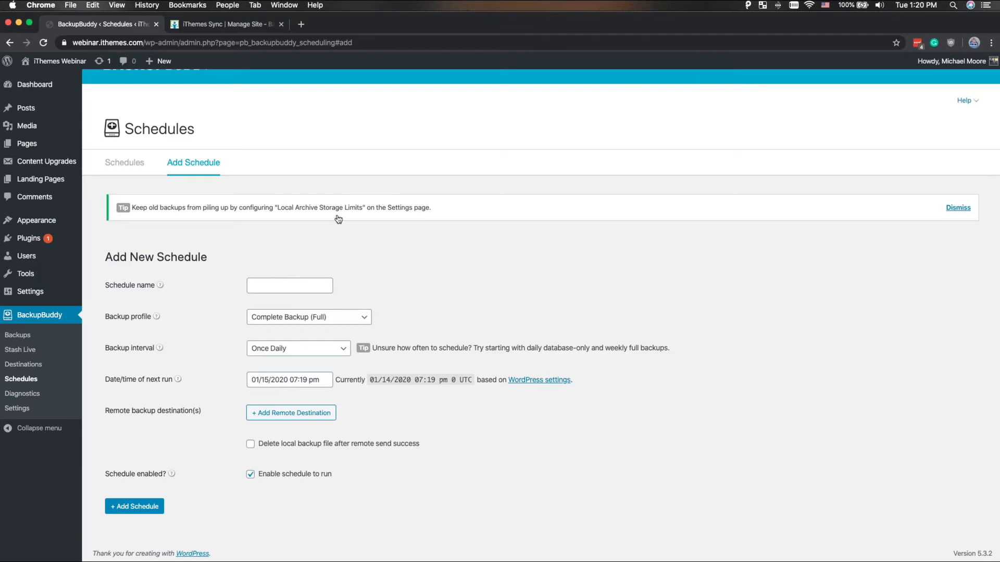
- Switch the new schedule's backup profile to Hourly Database (Database Only) and review the available backup intervals
click(294, 316)
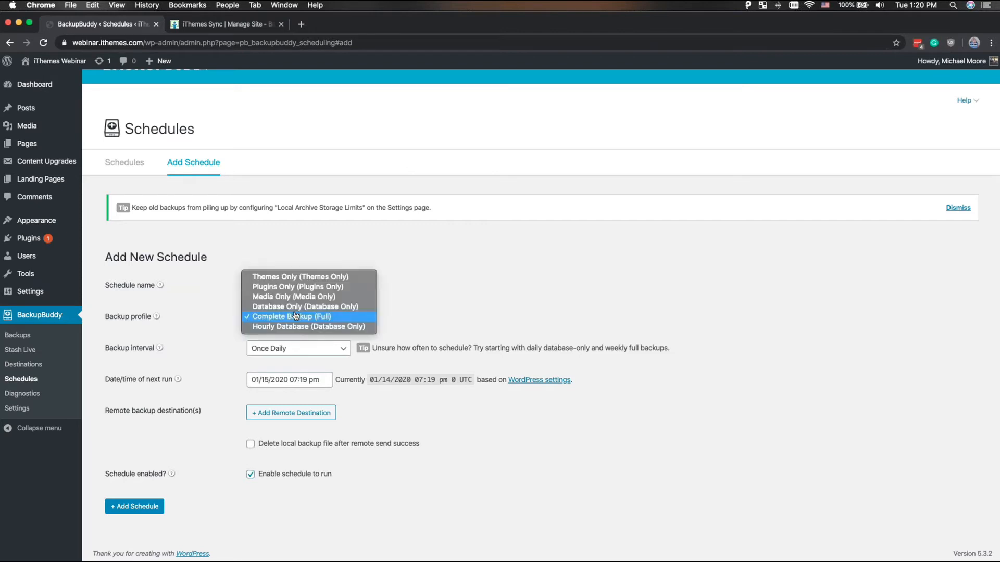
click(296, 326)
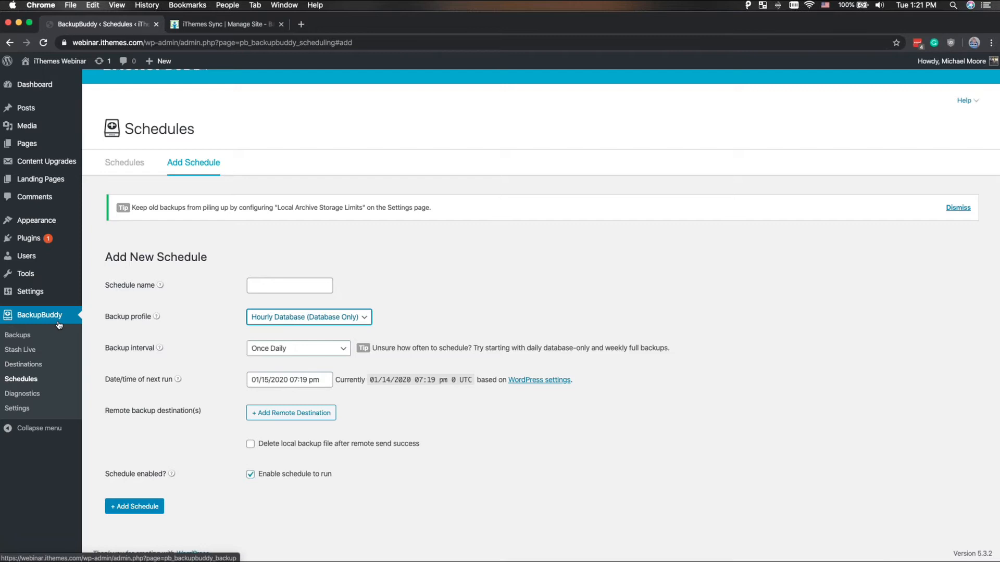
click(299, 350)
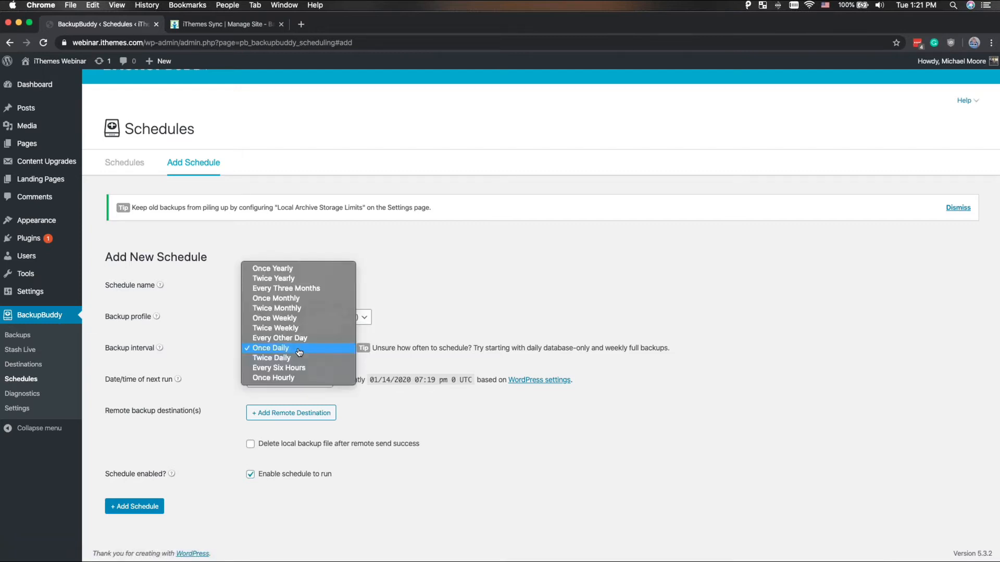
click(569, 269)
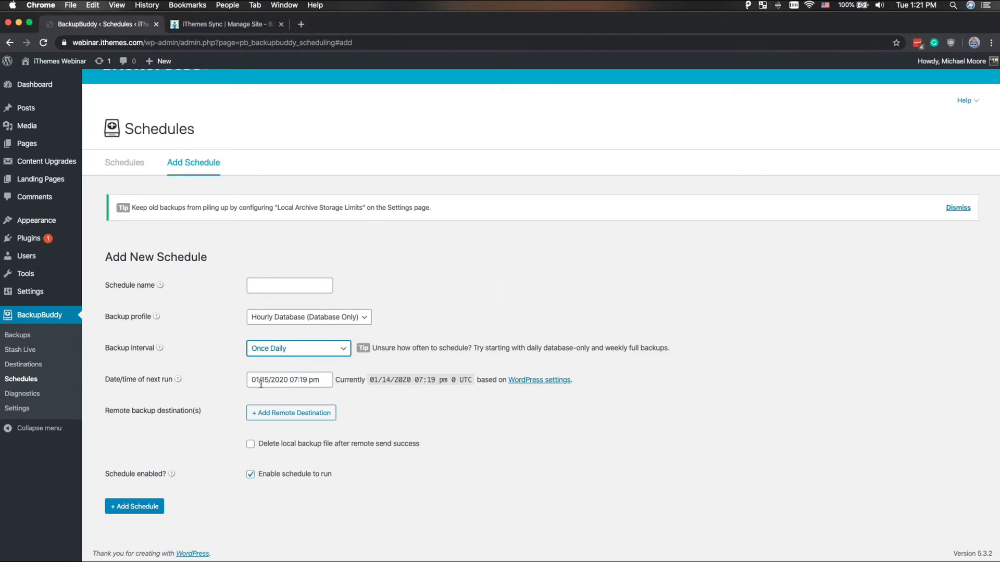
- Display the backup profiles available for creating a new backup in BackupBuddy
click(18, 334)
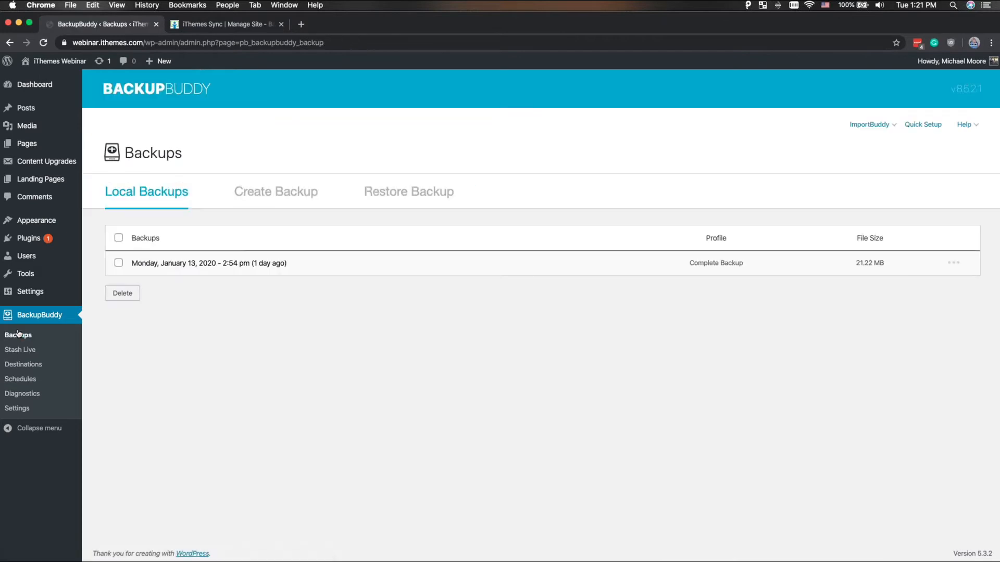
click(256, 191)
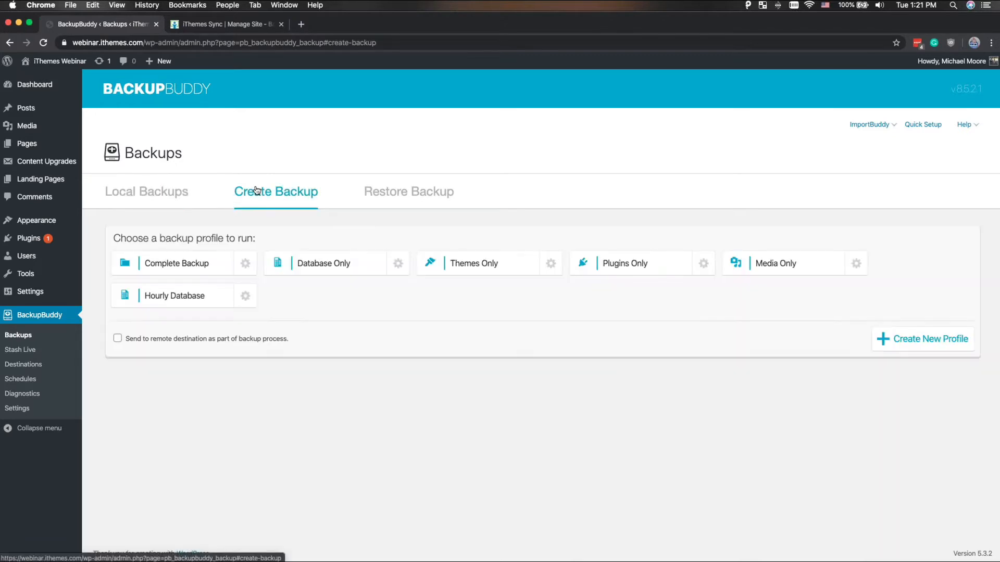
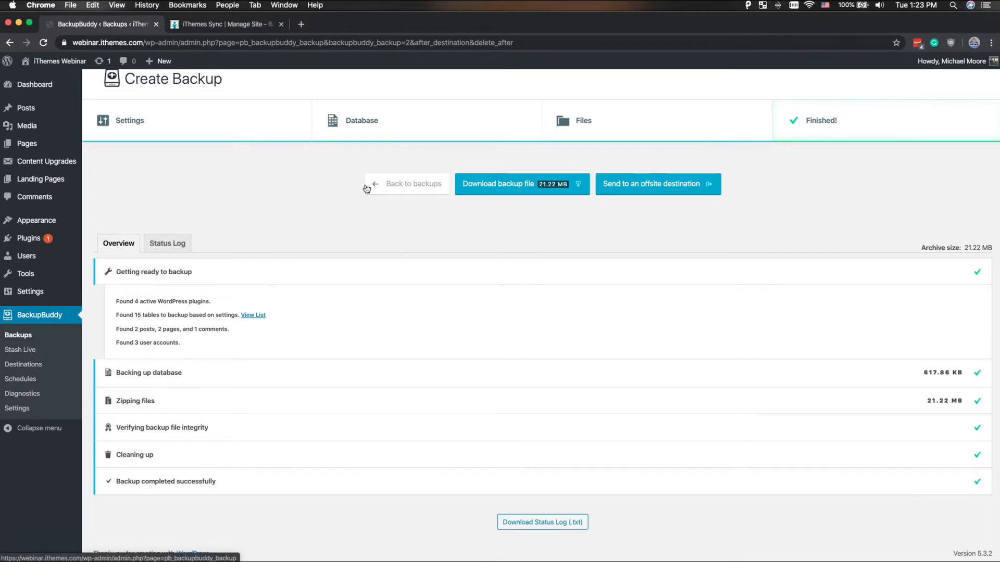
- Update the Content Upgrades plugin from the WordPress Updates page
mouse_move(47, 239)
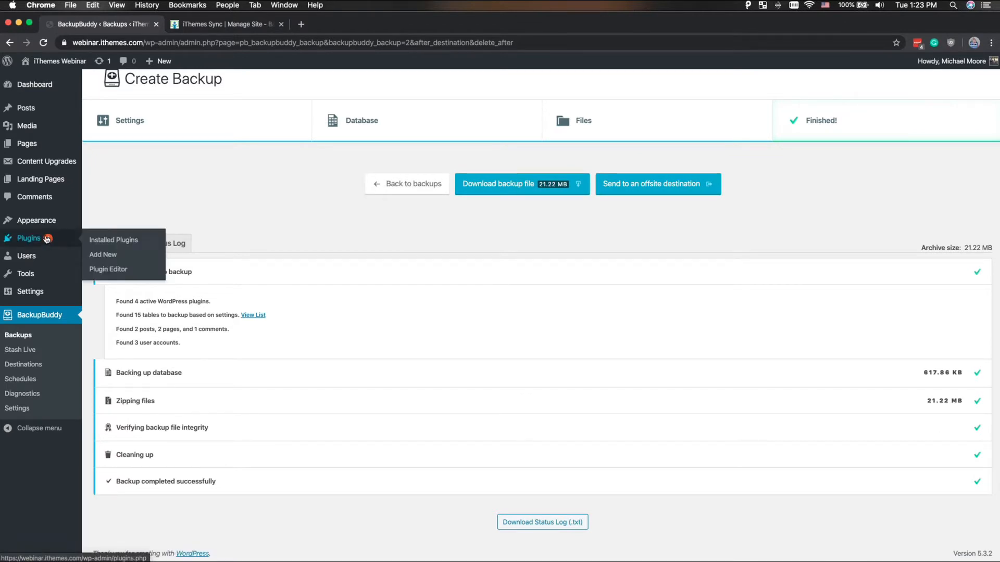
mouse_move(47, 85)
click(133, 104)
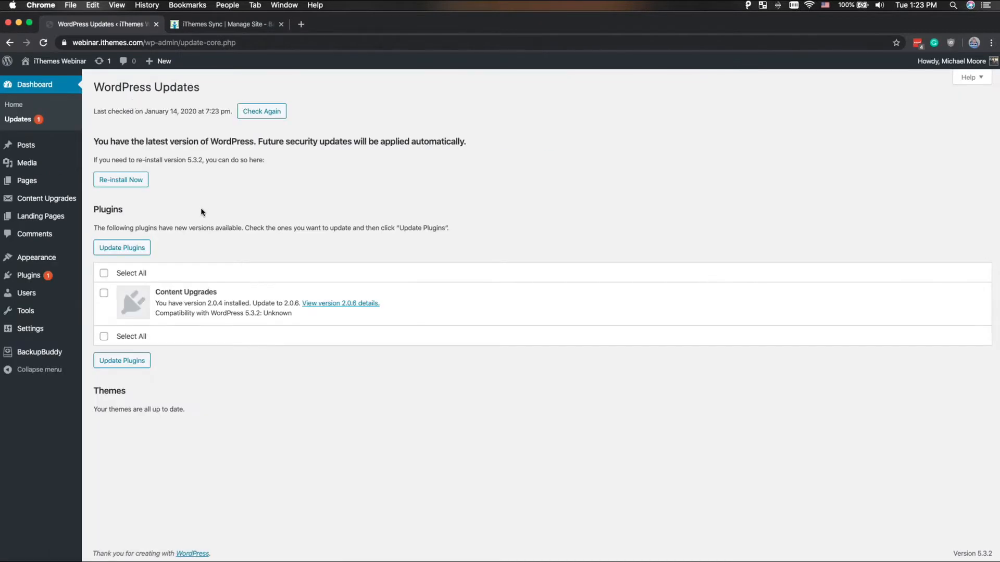
click(103, 293)
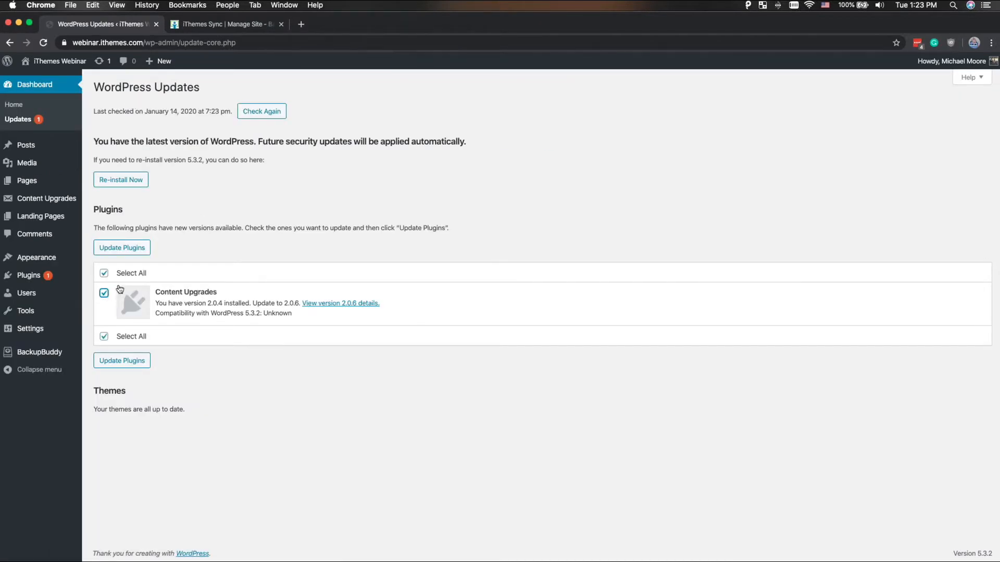
click(128, 249)
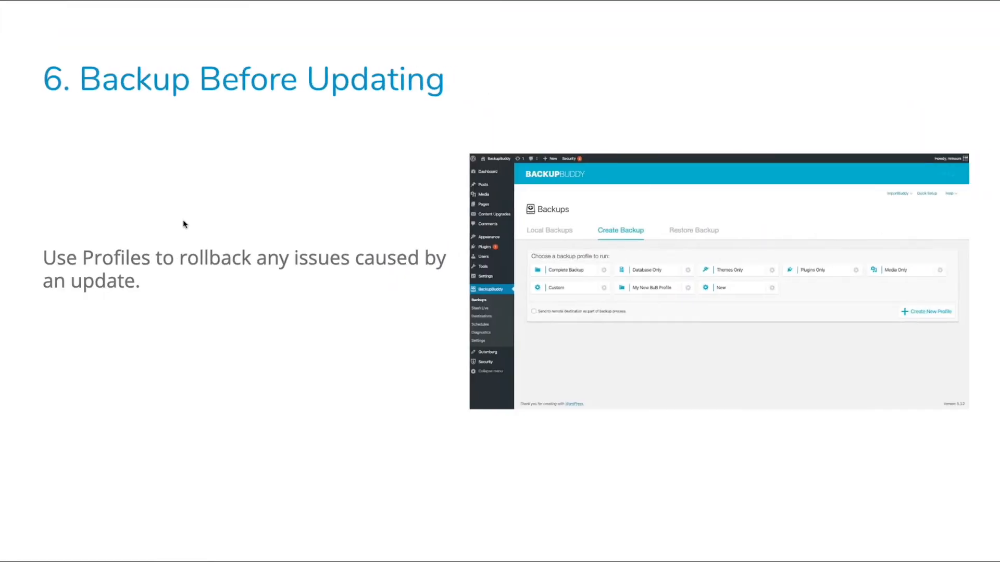
key(Right)
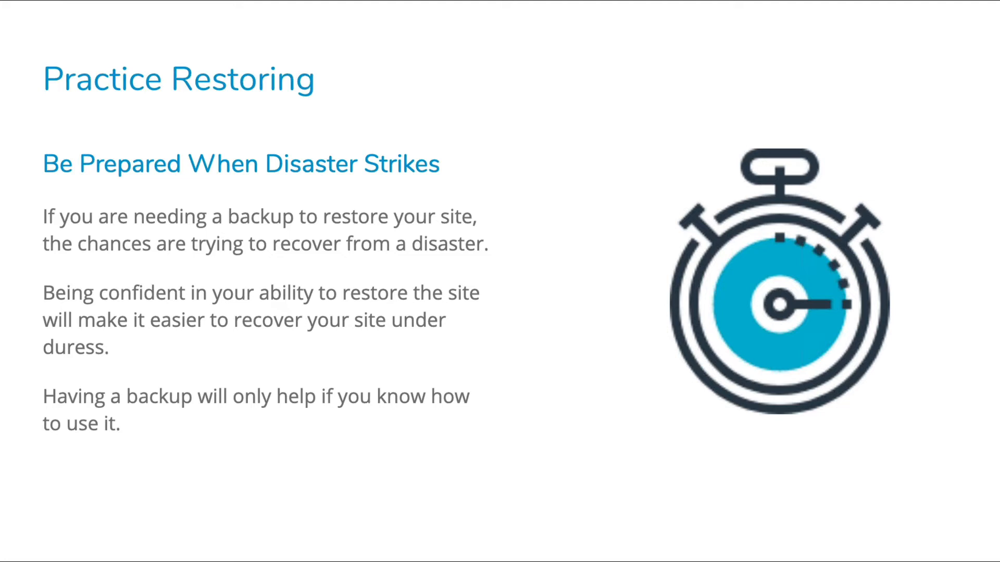
key(Right)
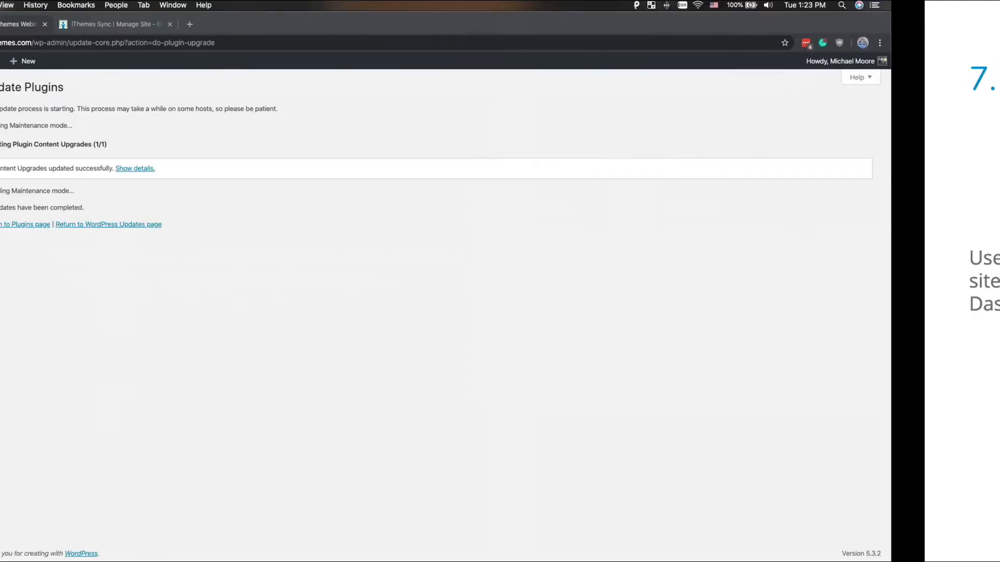
- Display the BackupBuddy backups available for restoring, and bring up and dismiss the full restore of the January 14, 2020 7:22 pm backup
mouse_move(48, 265)
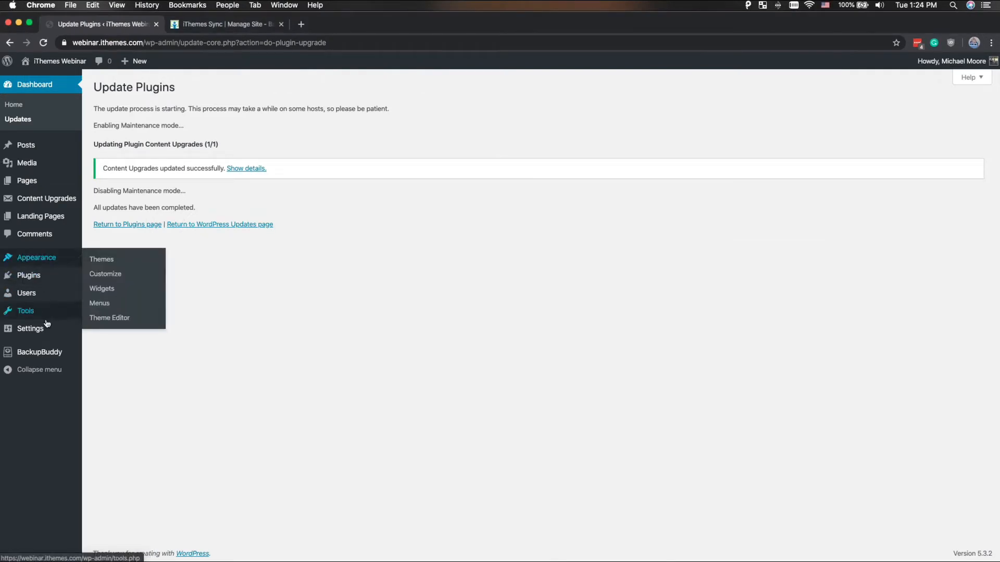
mouse_move(41, 352)
click(108, 353)
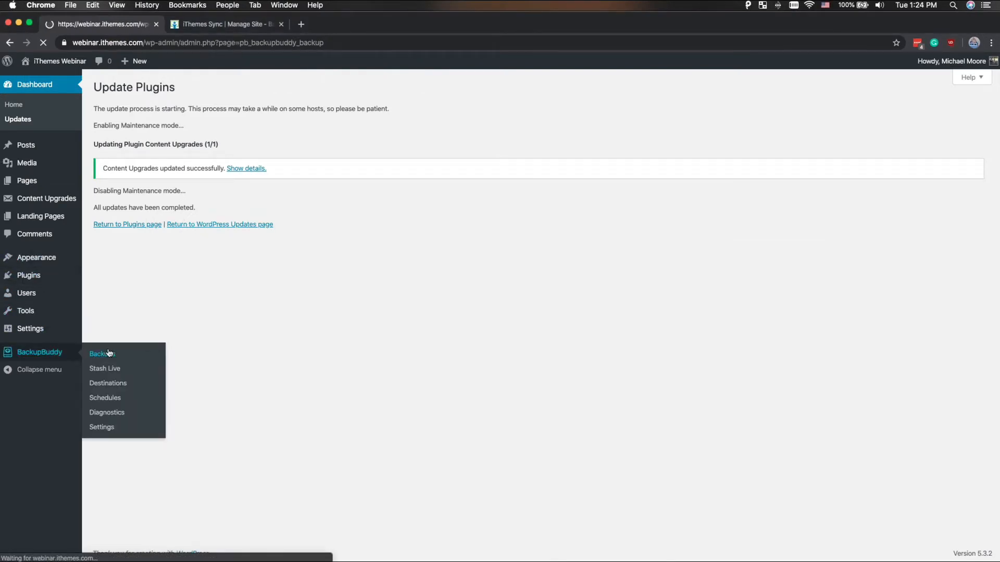
click(389, 189)
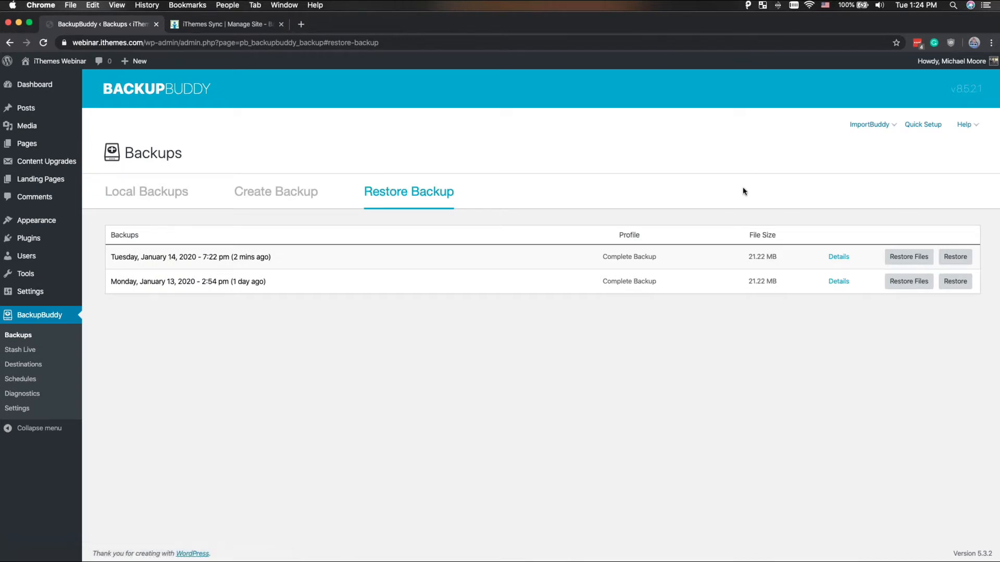
click(956, 255)
click(634, 237)
- Browse the files in the January 14, 2020 7:22 pm backup down to its wp-content/plugins folder
click(894, 253)
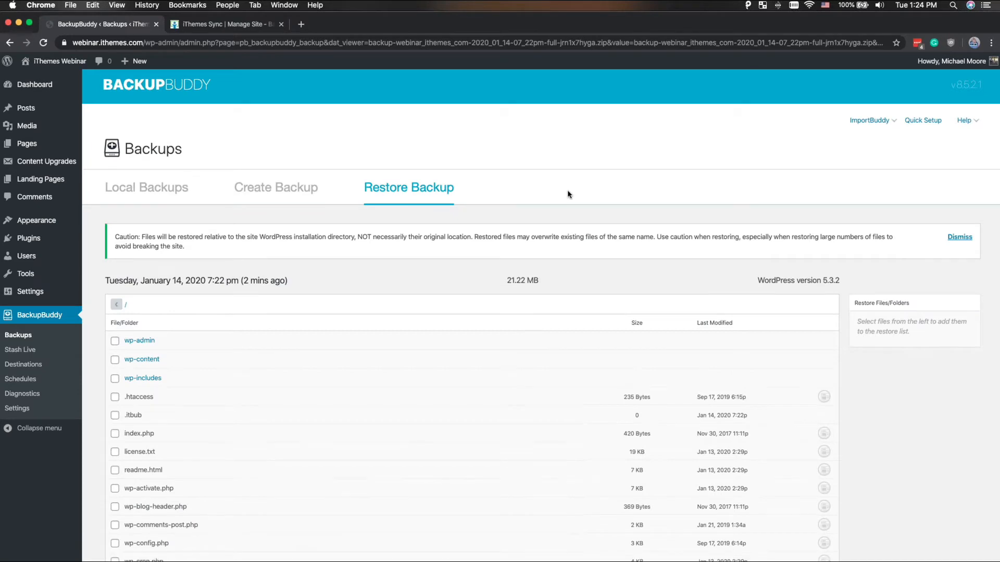
scroll(568, 191, down, 3)
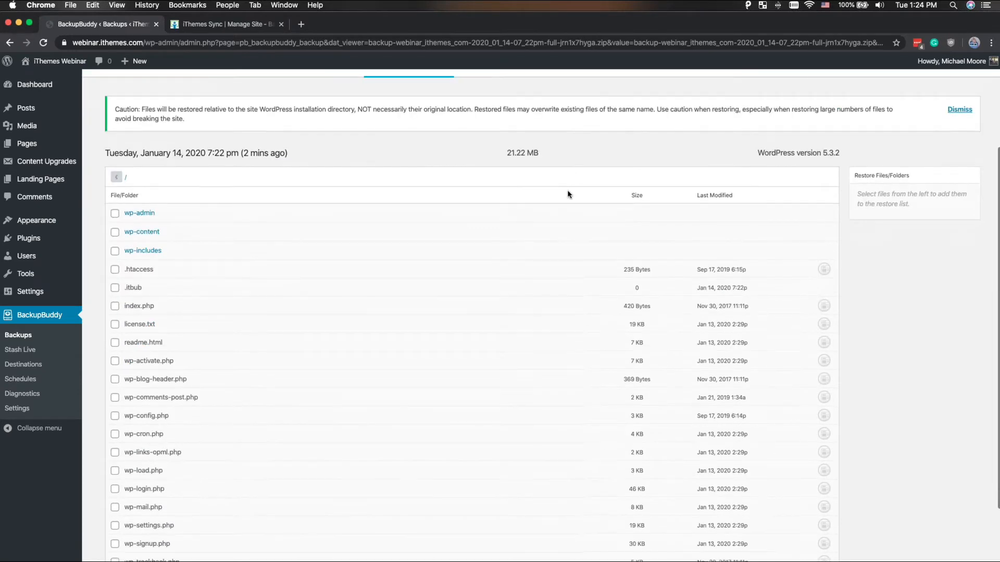
click(228, 235)
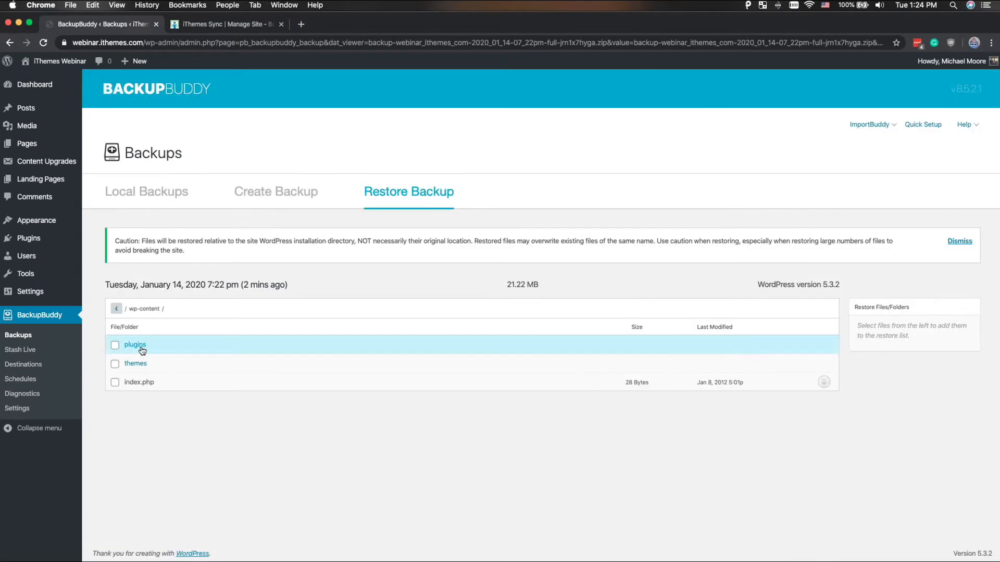
click(138, 346)
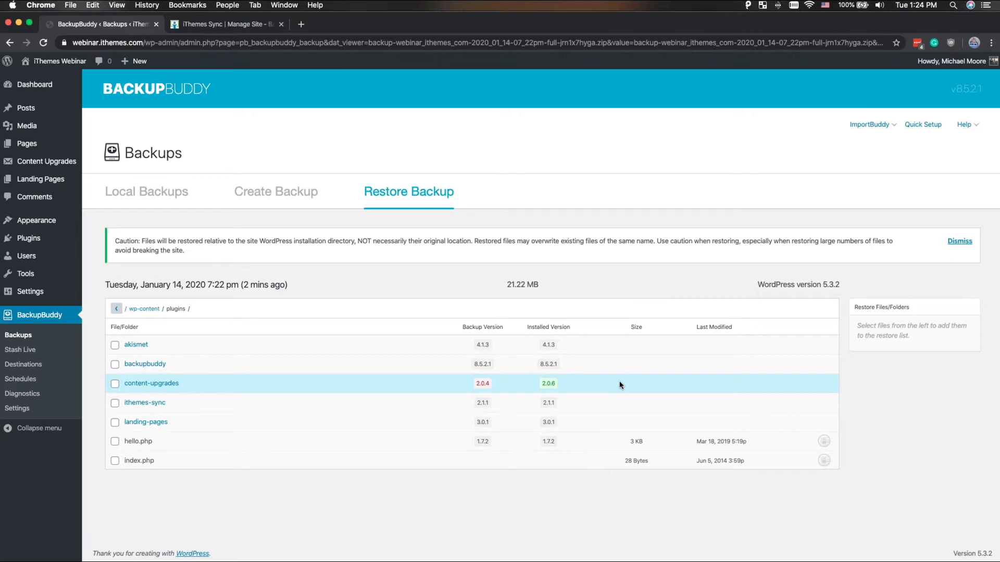
- Restore the content-upgrades plugin folder from the backup, accepting that existing files are overwritten
click(115, 383)
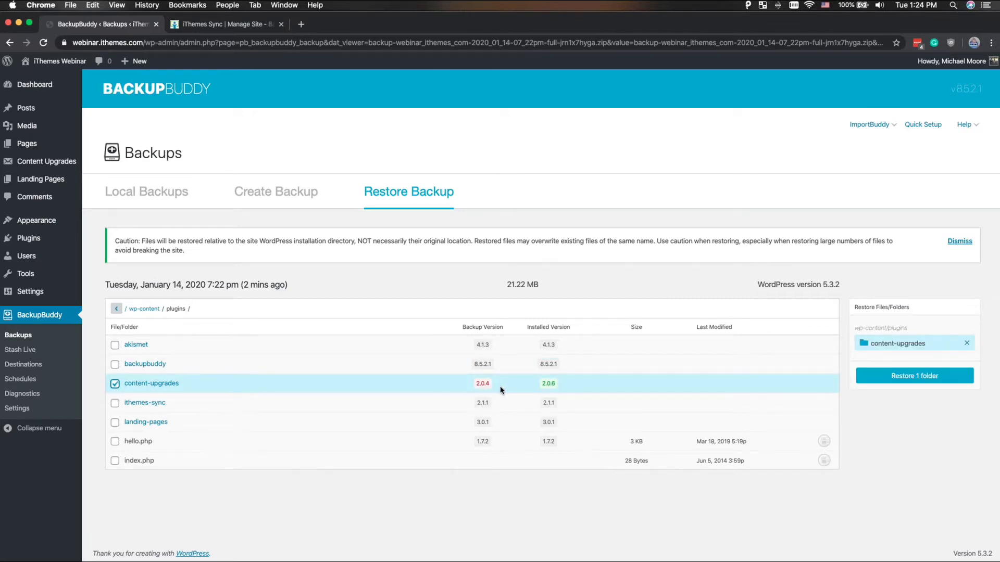
click(896, 379)
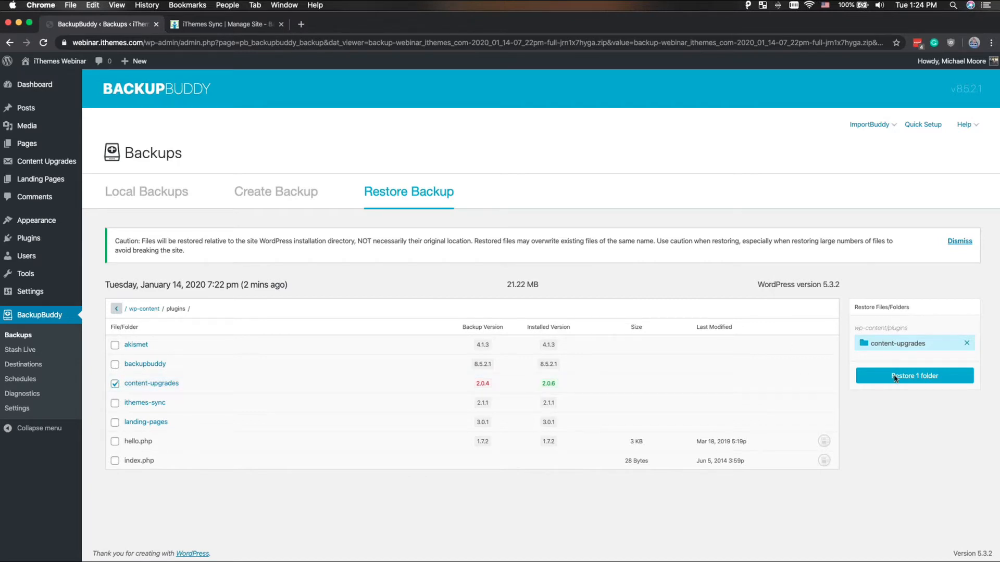
click(467, 332)
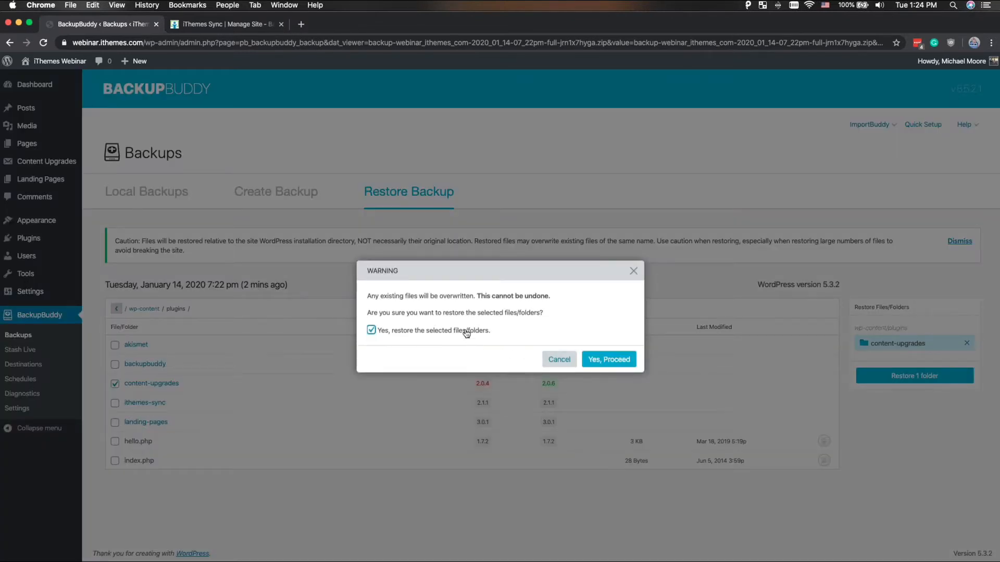
click(609, 360)
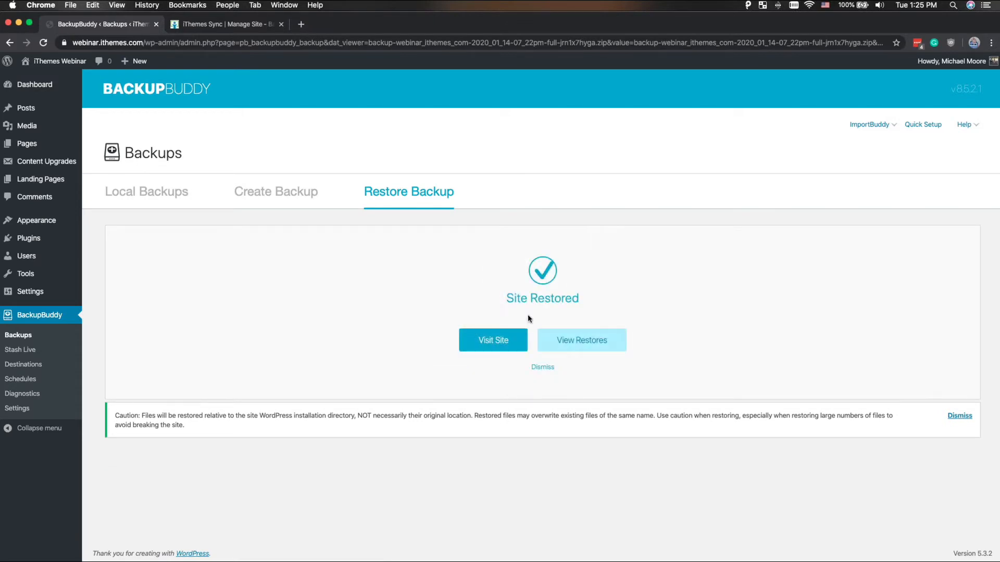
- Check the restored site's front page and the Content Upgrades version in the list of installed plugins
click(493, 341)
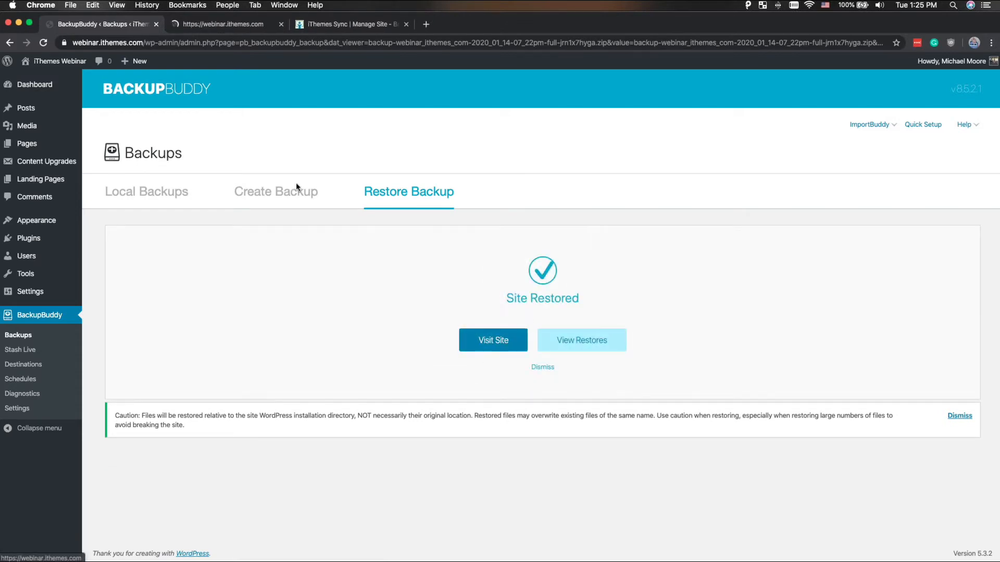
click(206, 28)
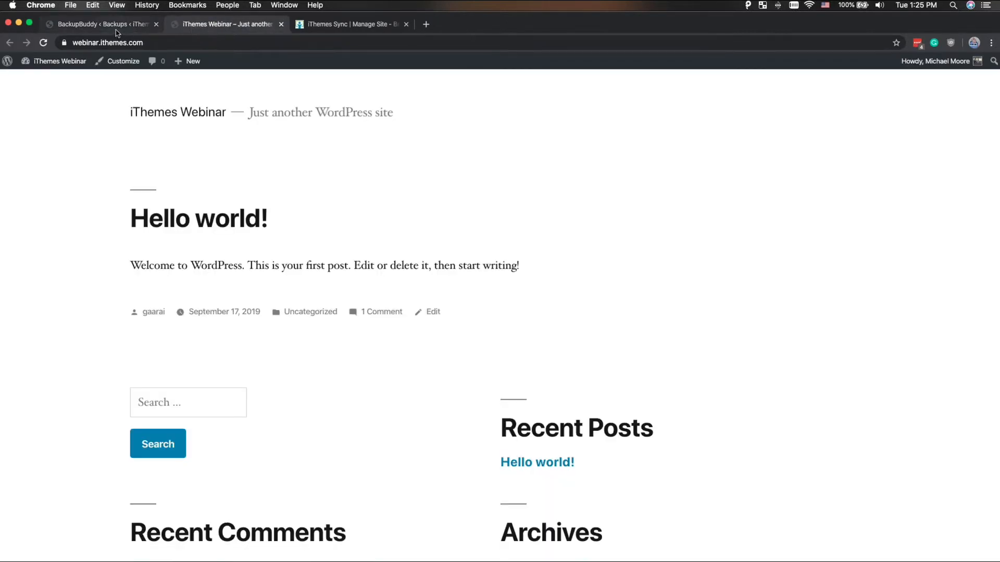
click(116, 30)
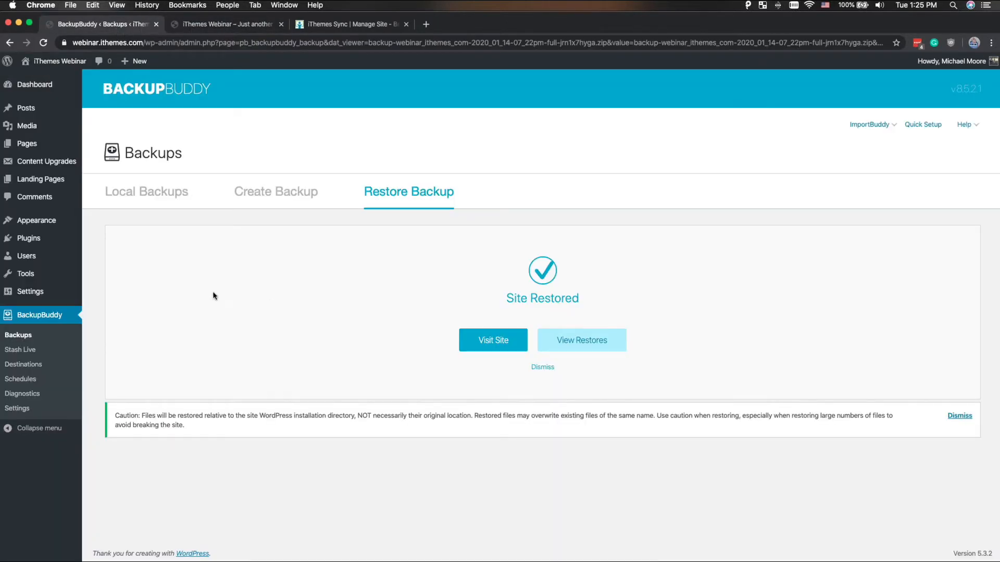
key(super+r)
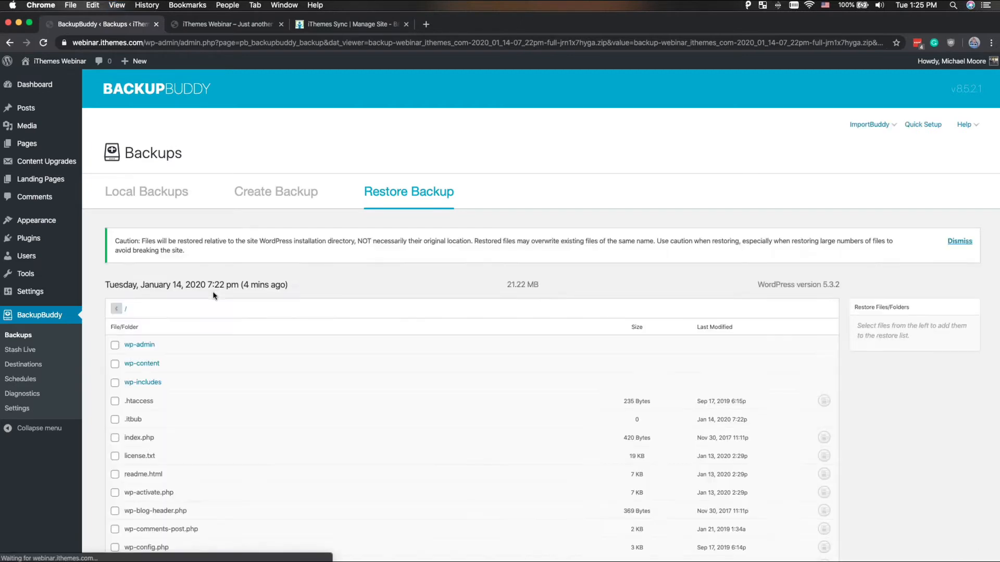
click(47, 240)
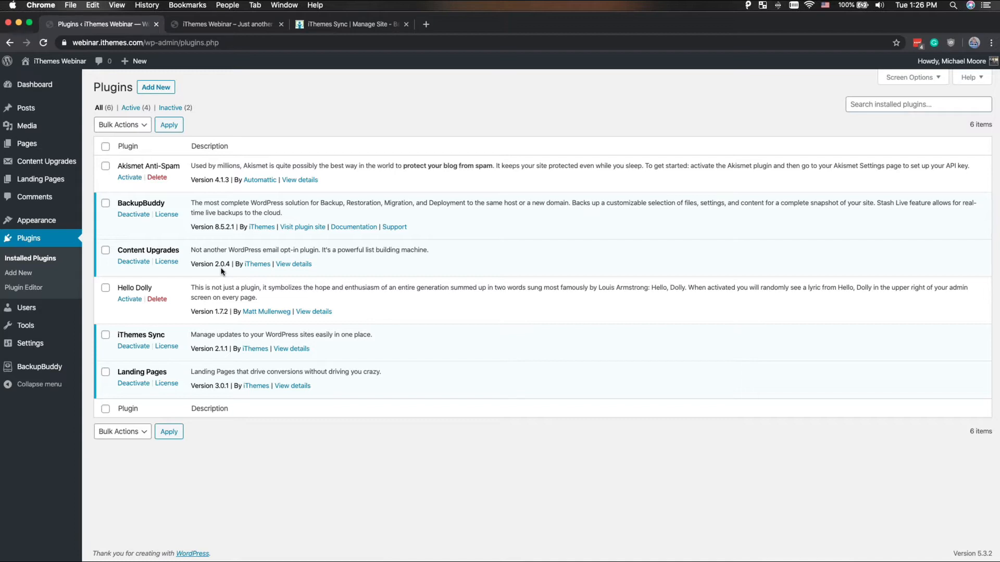
key(ctrl+Right)
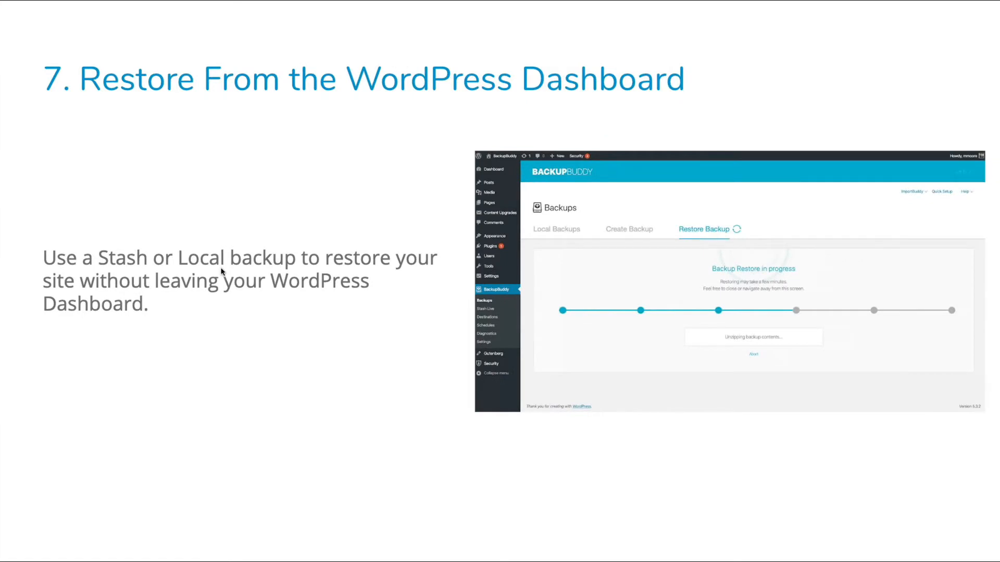
key(Right)
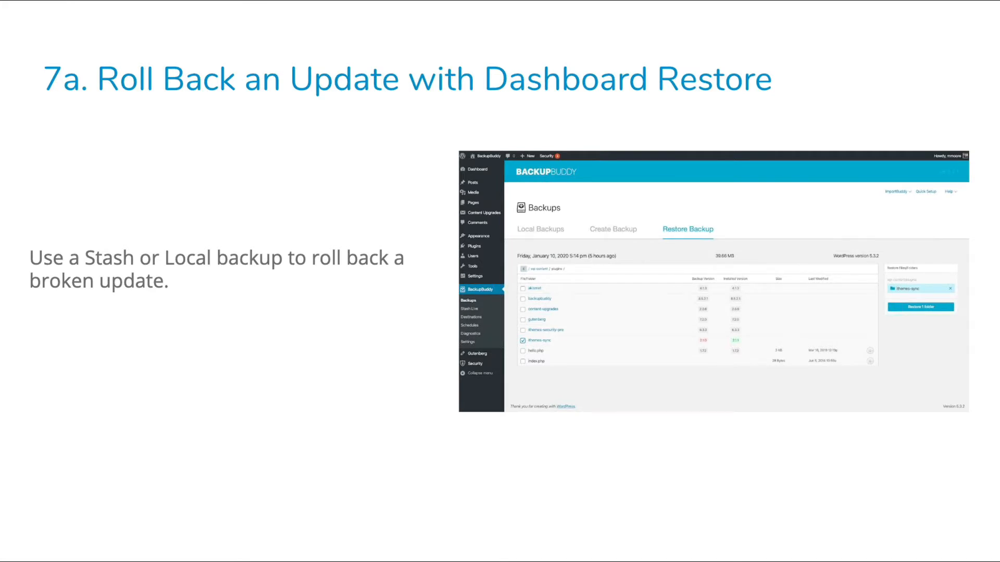
key(Left)
key(Left)
key(Right)
key(Right)
key(Right)
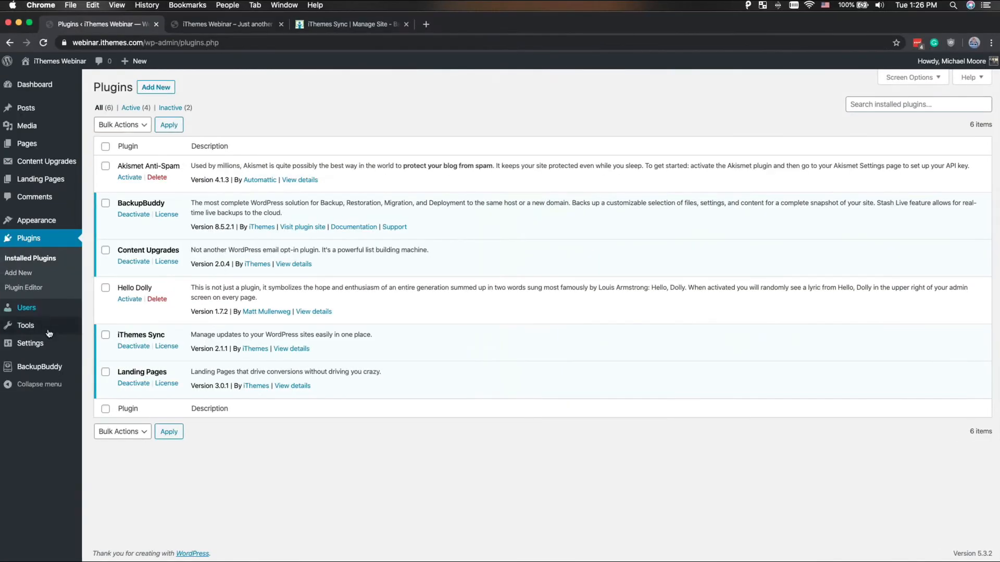
- Review the BackupBuddy backups that can be restored in full or by individual files
mouse_move(49, 372)
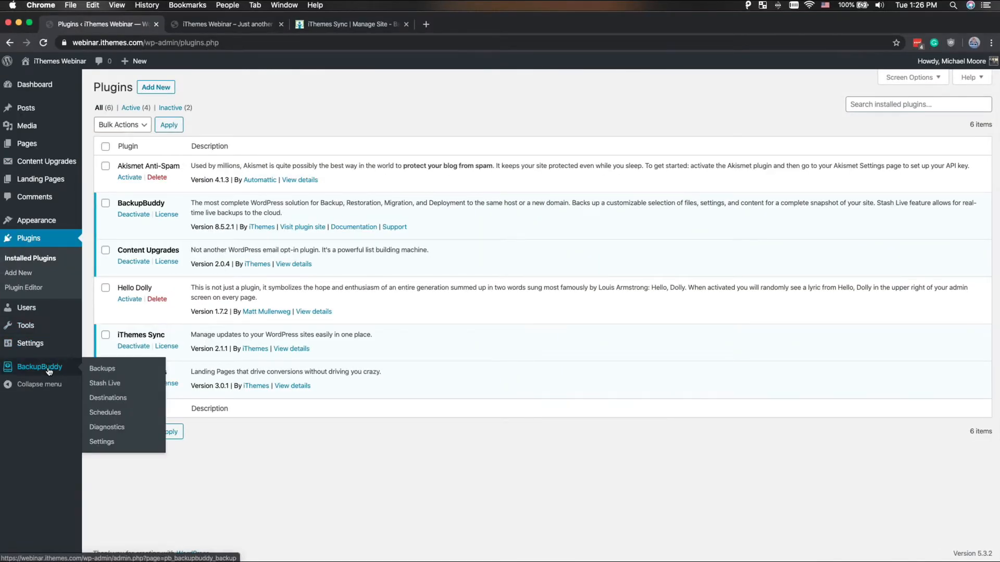
click(96, 369)
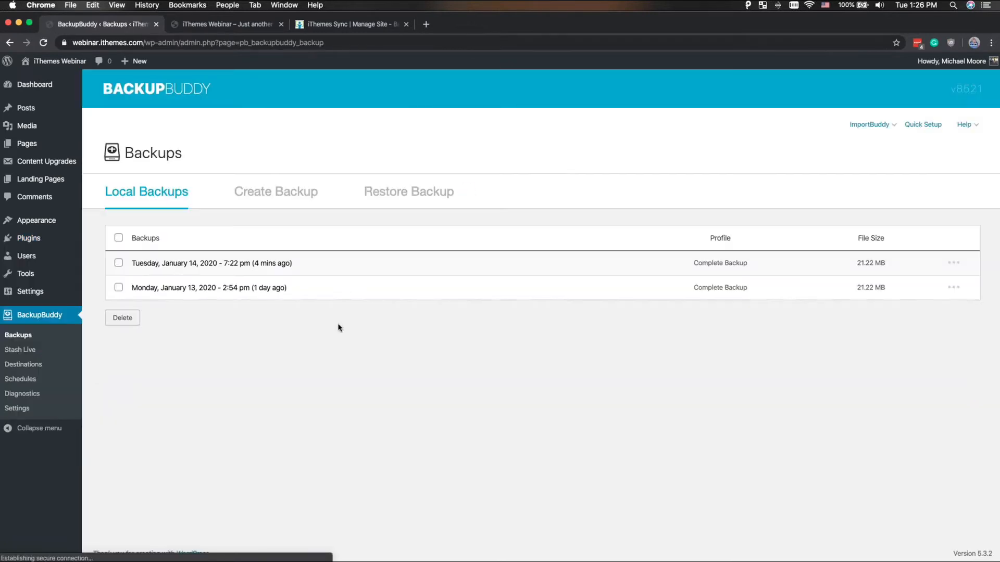
click(413, 188)
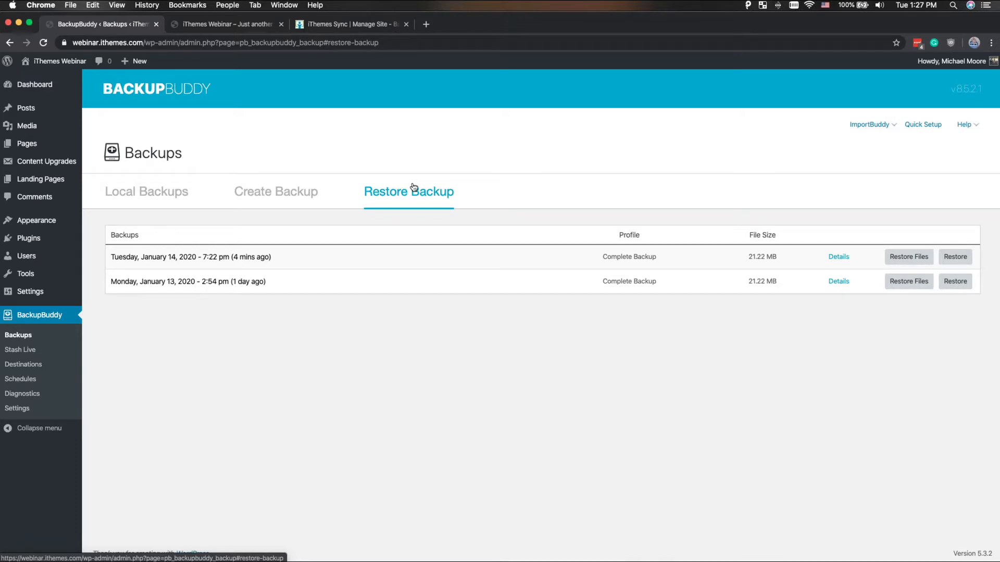
key(ctrl+Right)
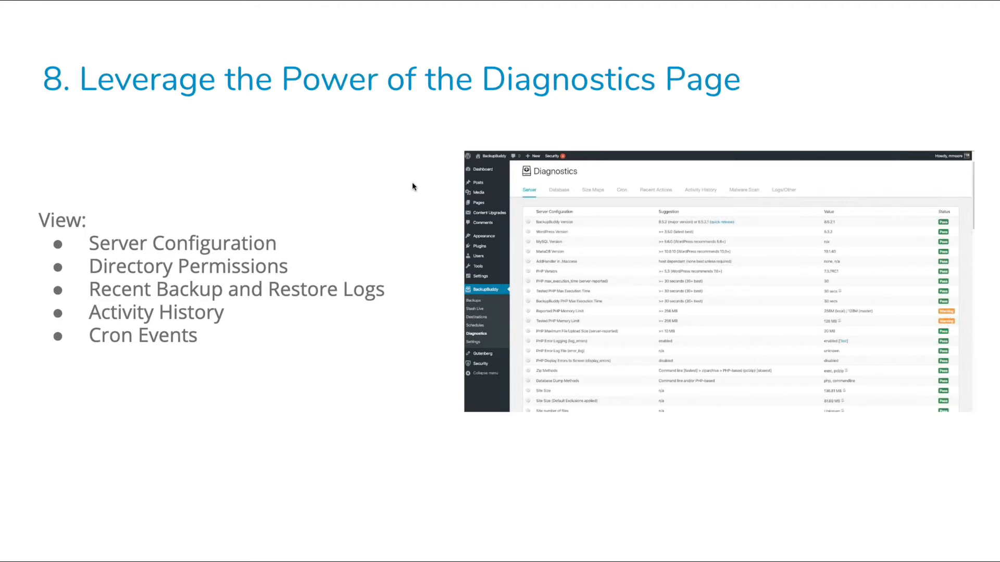
key(ctrl+Left)
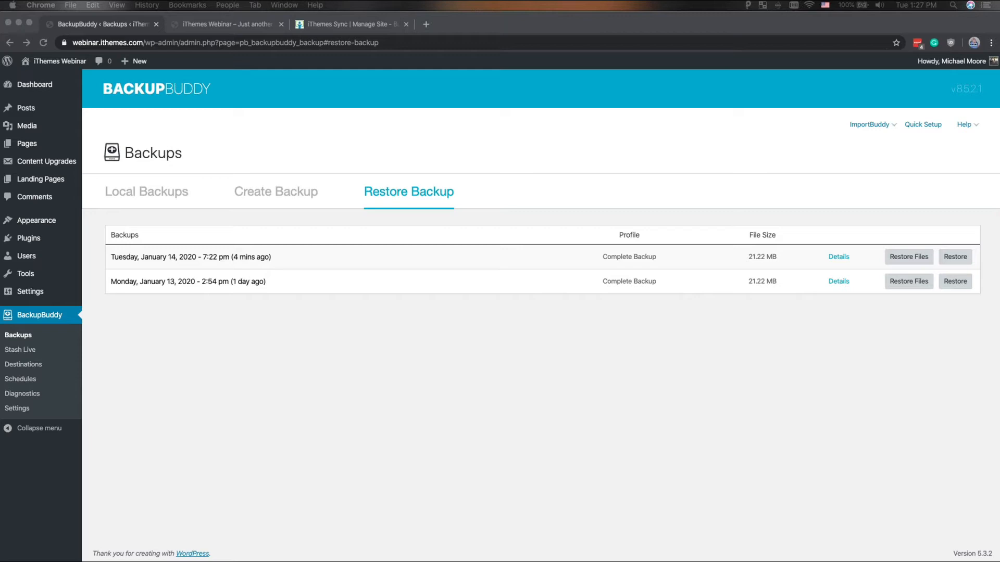
- Add a BackupBuddy Stash (v3) remote destination using the iThemes member account
click(34, 364)
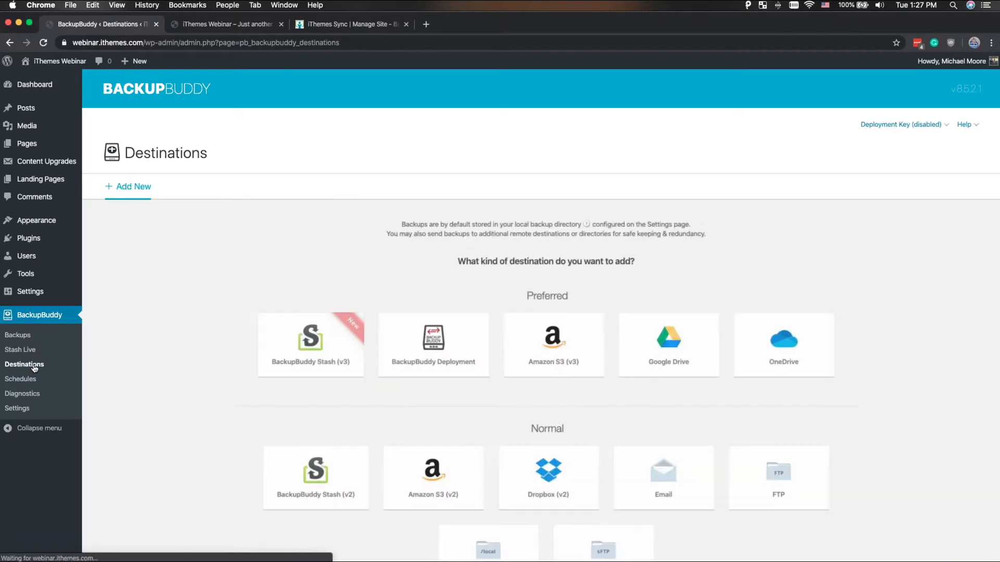
click(317, 324)
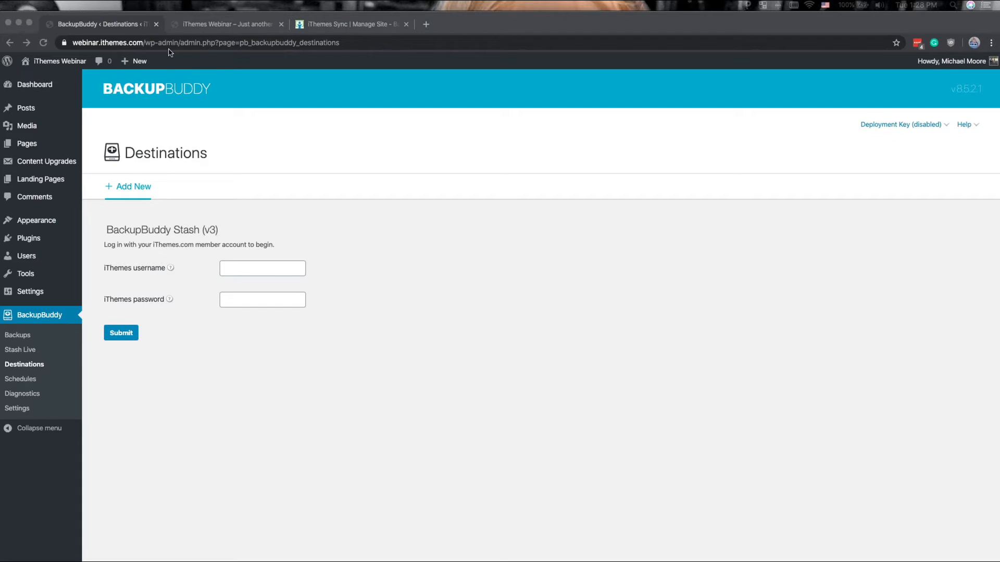
click(732, 44)
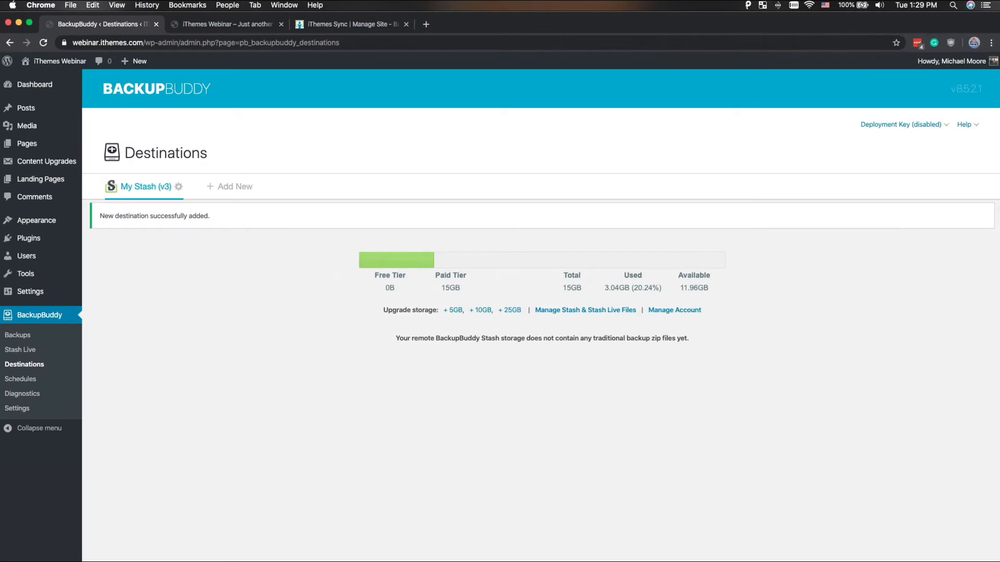
- Review the local backups and the Stash destination, and display the profiles available for creating a backup
click(22, 334)
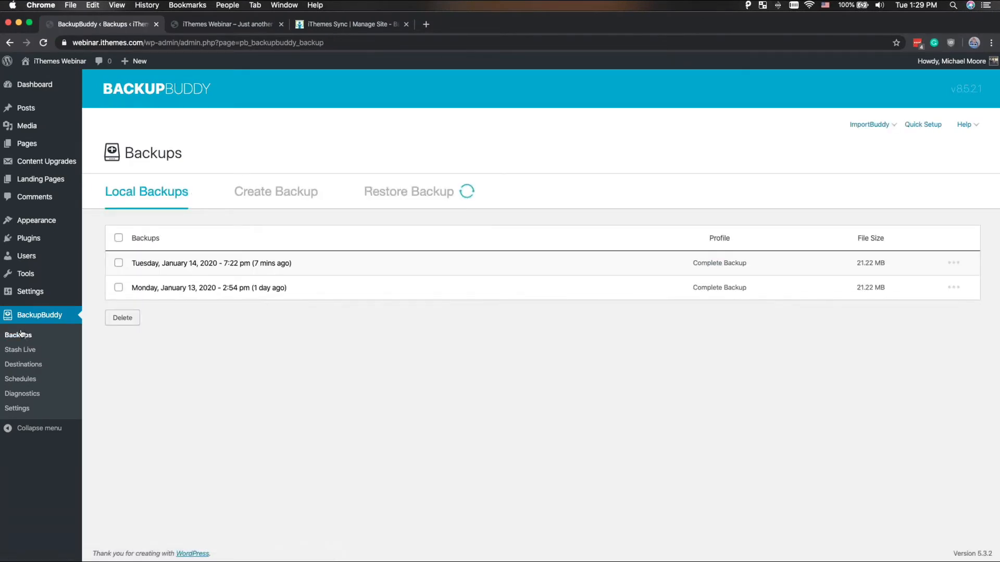
click(38, 369)
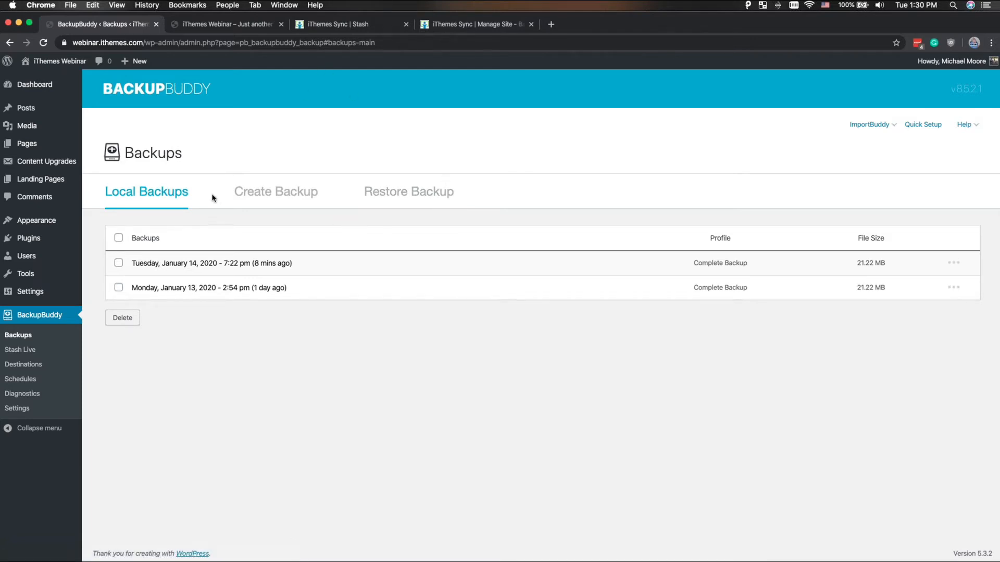
click(243, 194)
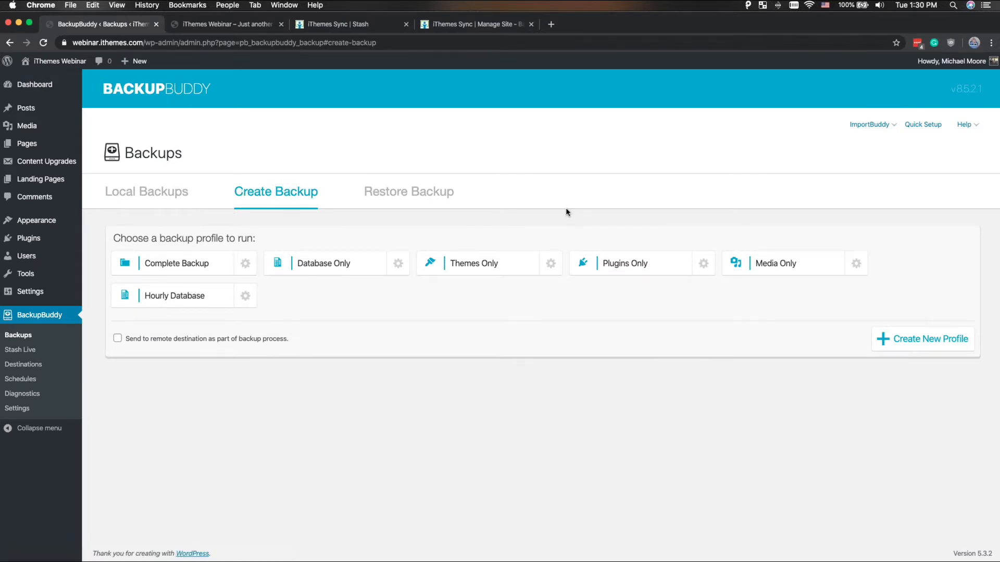
- Run a Complete Backup of the site and send the finished backup file to the My Stash (v3) destination
click(190, 262)
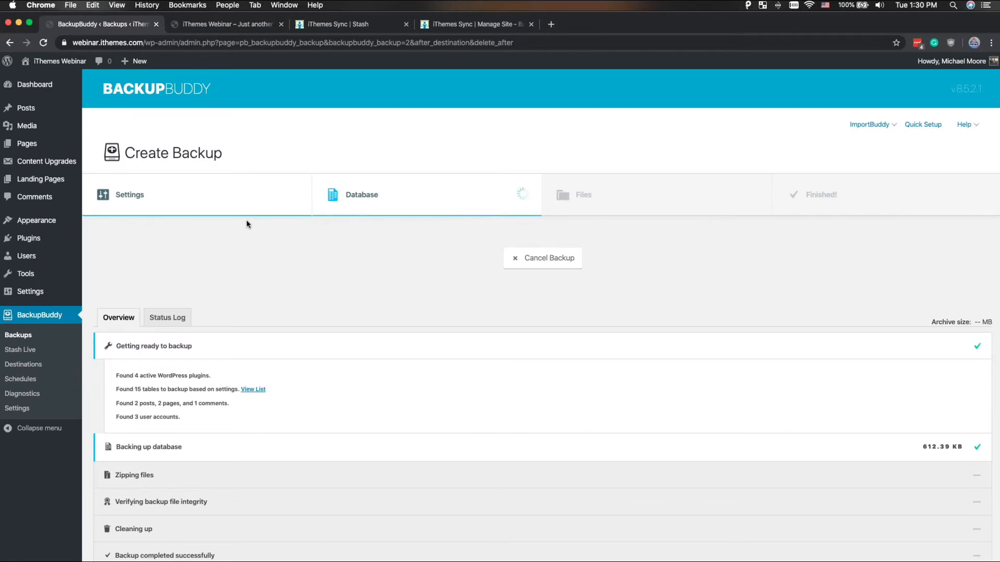
scroll(247, 223, down, 3)
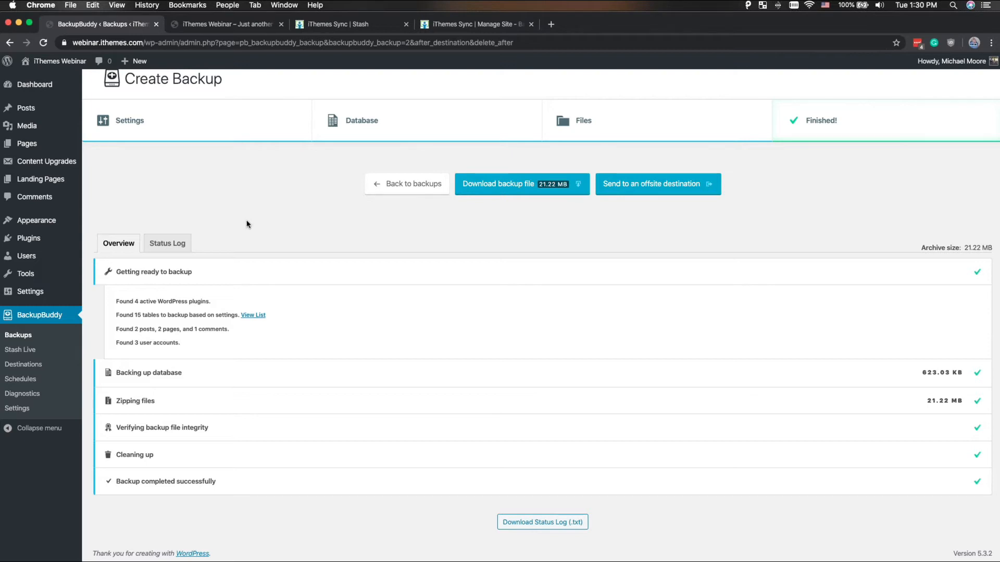
scroll(247, 224, down, 1)
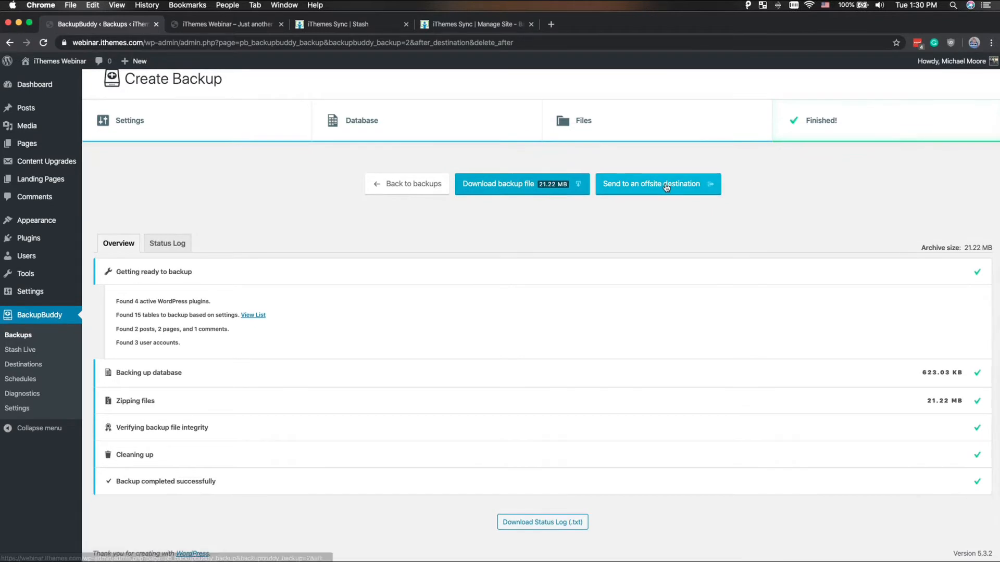
click(655, 187)
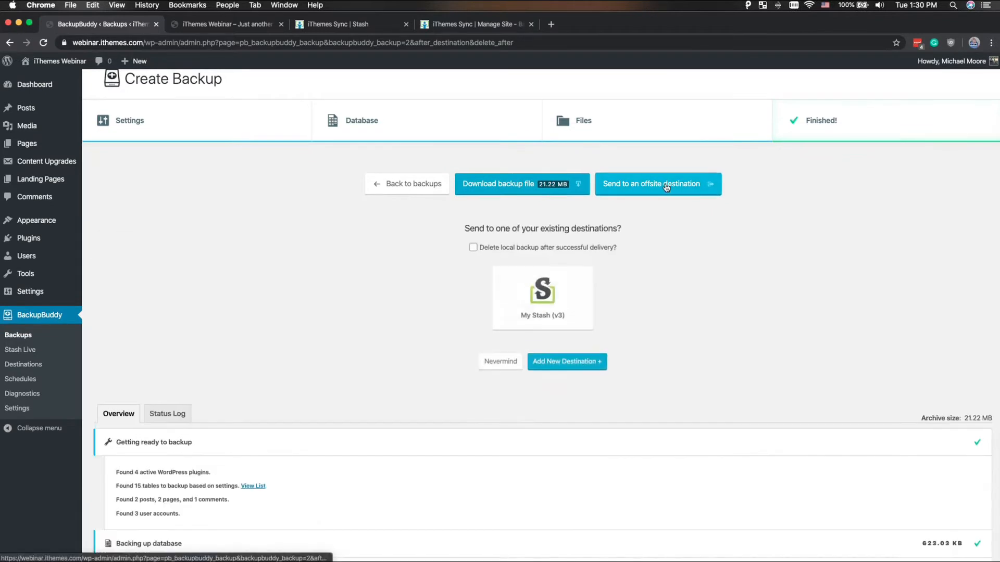
click(524, 294)
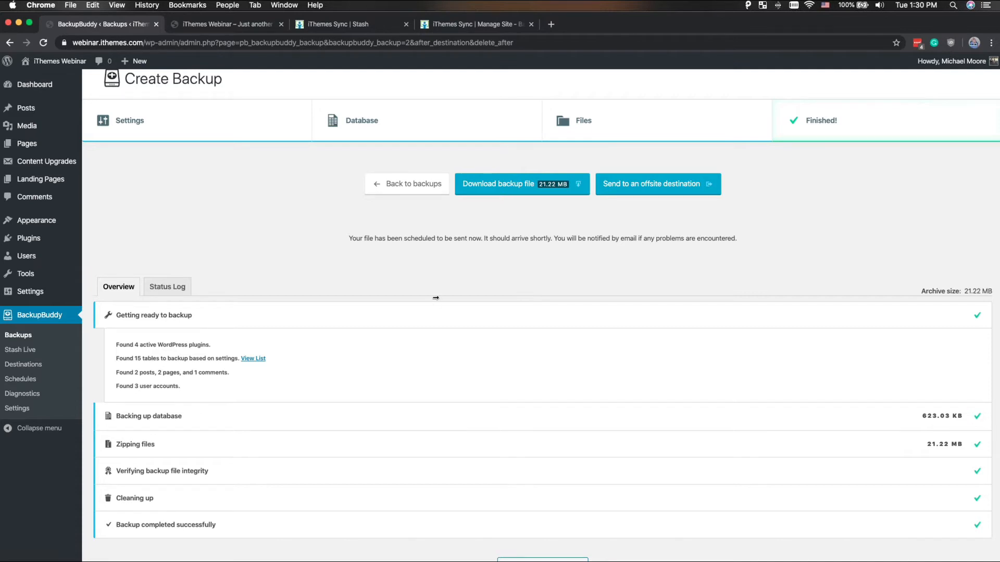
- Examine the server configuration diagnostics, comparing the suggested and actual values and the status of each setting
click(22, 395)
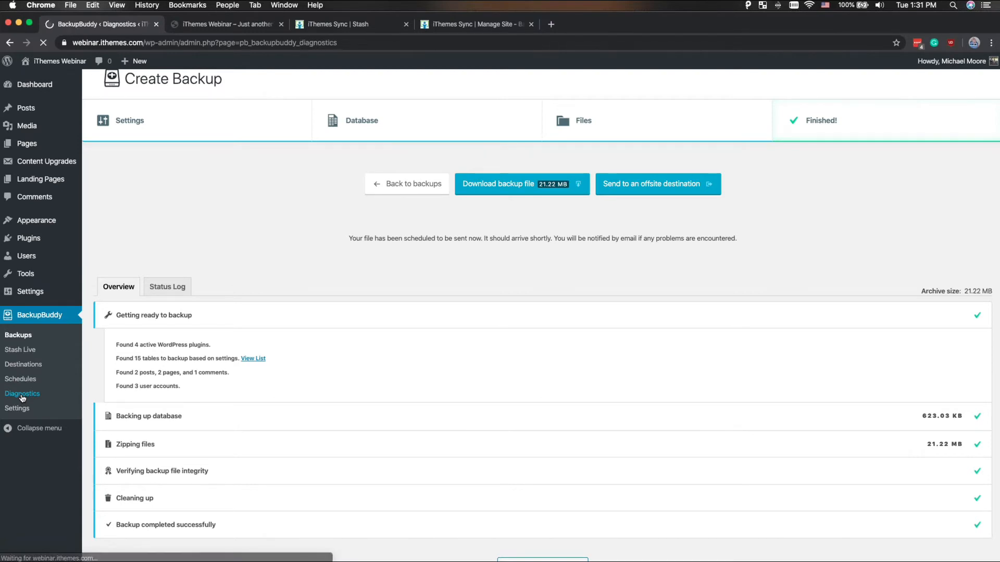
scroll(232, 251, down, 2)
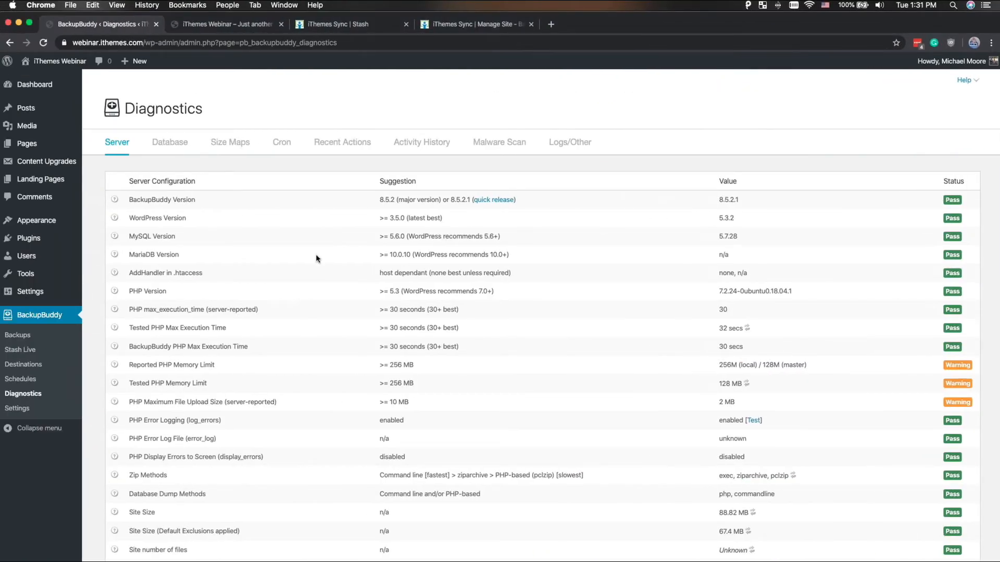
scroll(316, 256, down, 2)
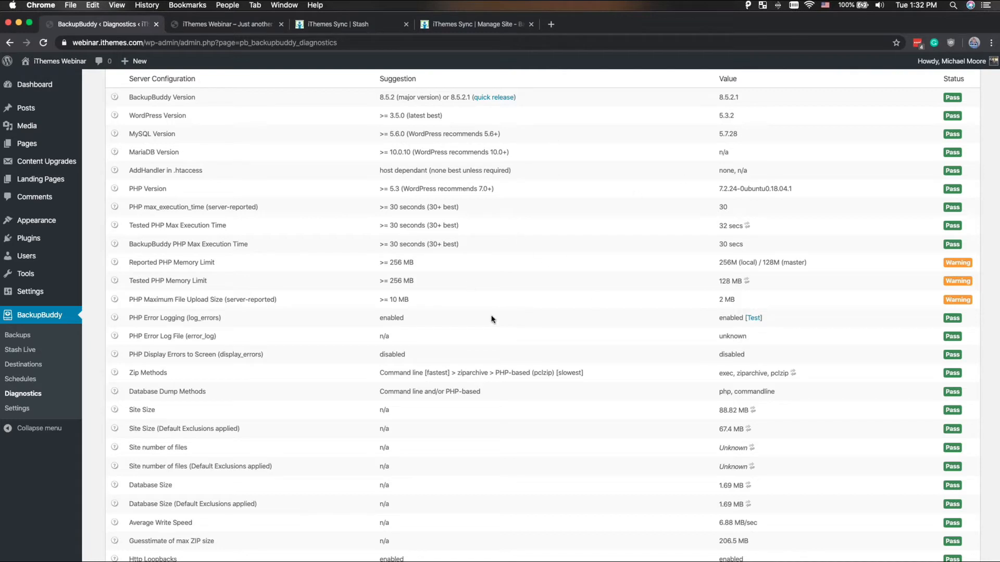
scroll(491, 320, up, 3)
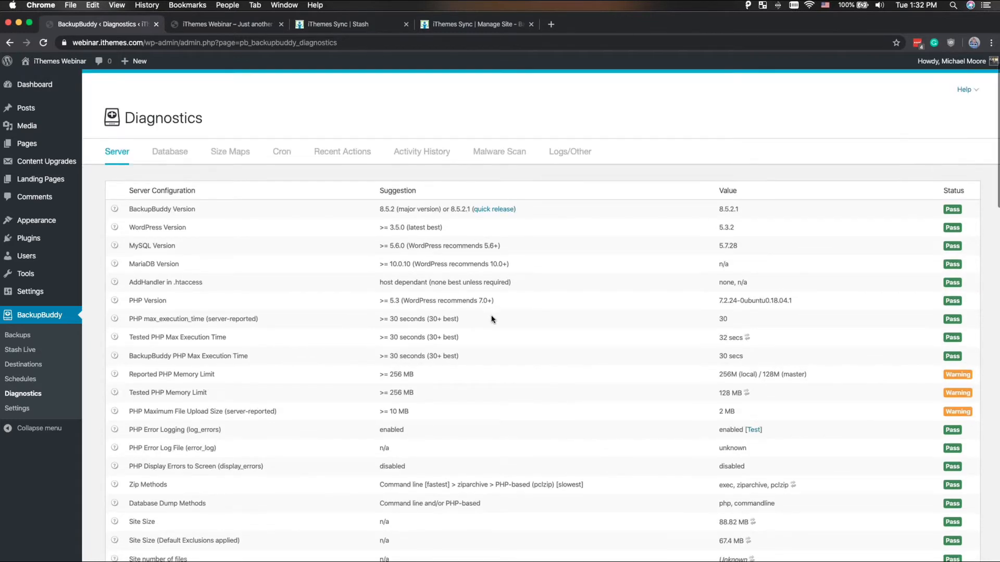
scroll(492, 320, down, 3)
scroll(491, 319, up, 1)
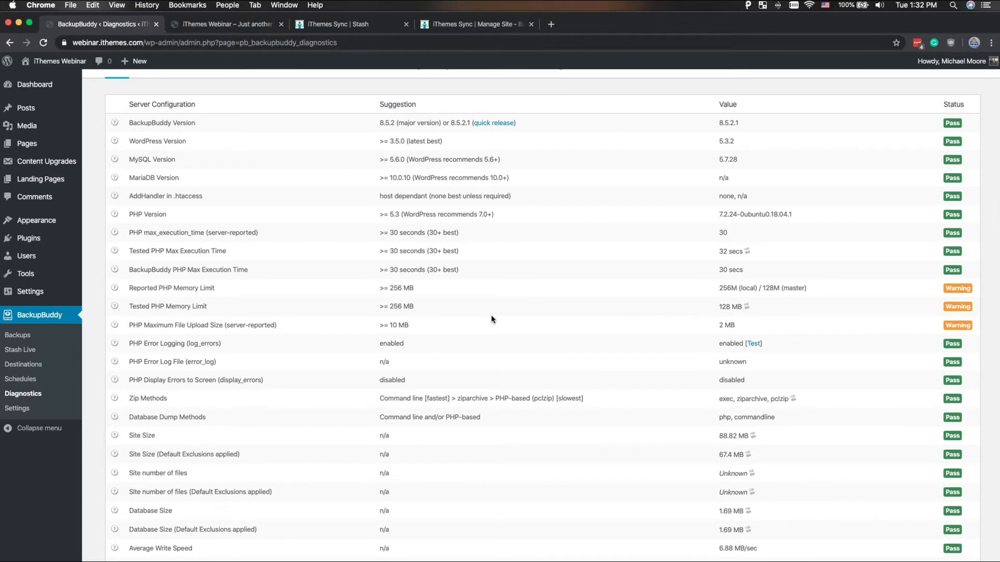
scroll(491, 319, down, 10)
- Review the folder permissions and the URLs and paths in the server diagnostics, highlighting the BackupBuddy local storage path
scroll(492, 319, down, 5)
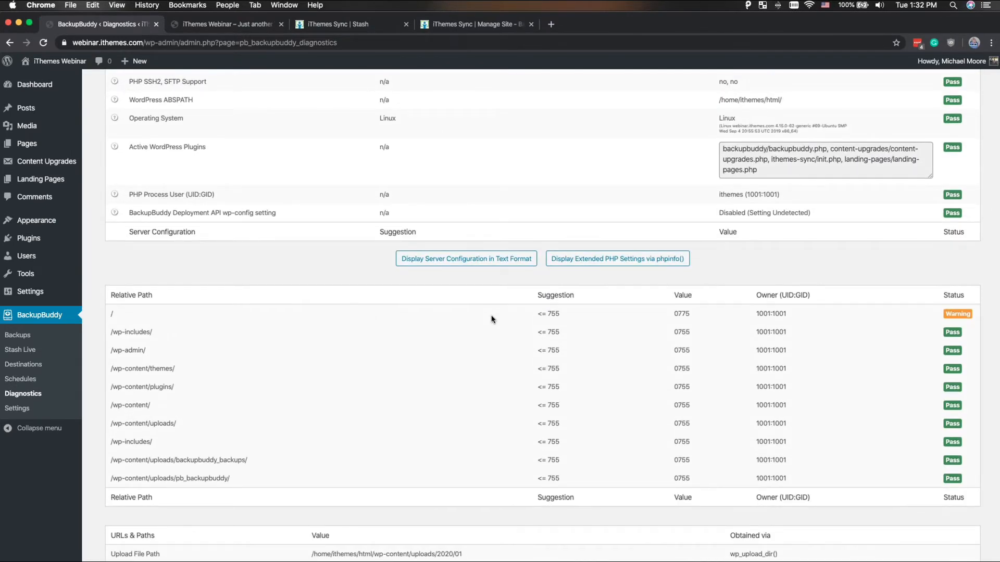
scroll(492, 319, down, 1)
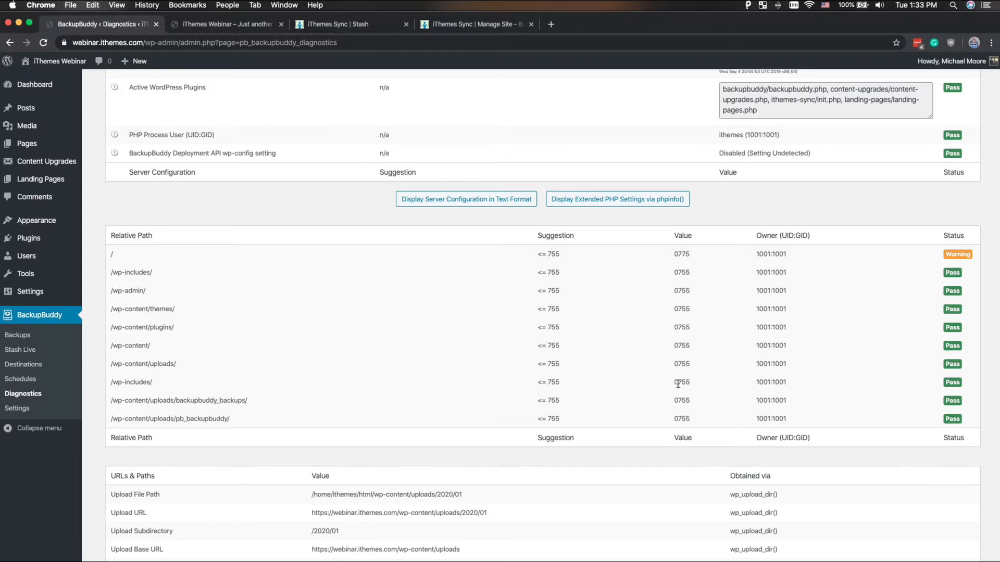
scroll(678, 384, down, 10)
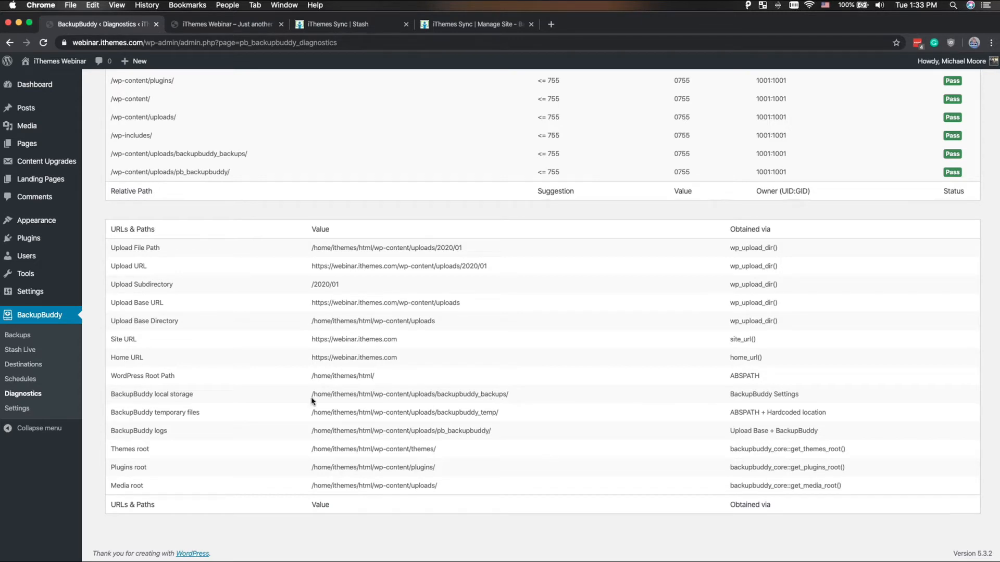
drag(308, 393, 561, 386)
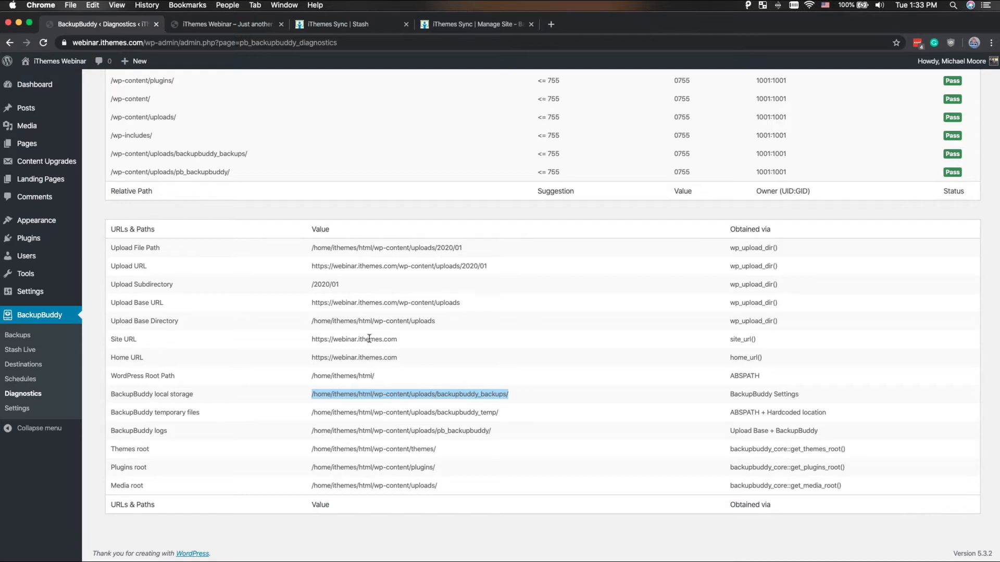
- Examine the status and sizes of the database tables in the BackupBuddy diagnostics
scroll(370, 340, up, 20)
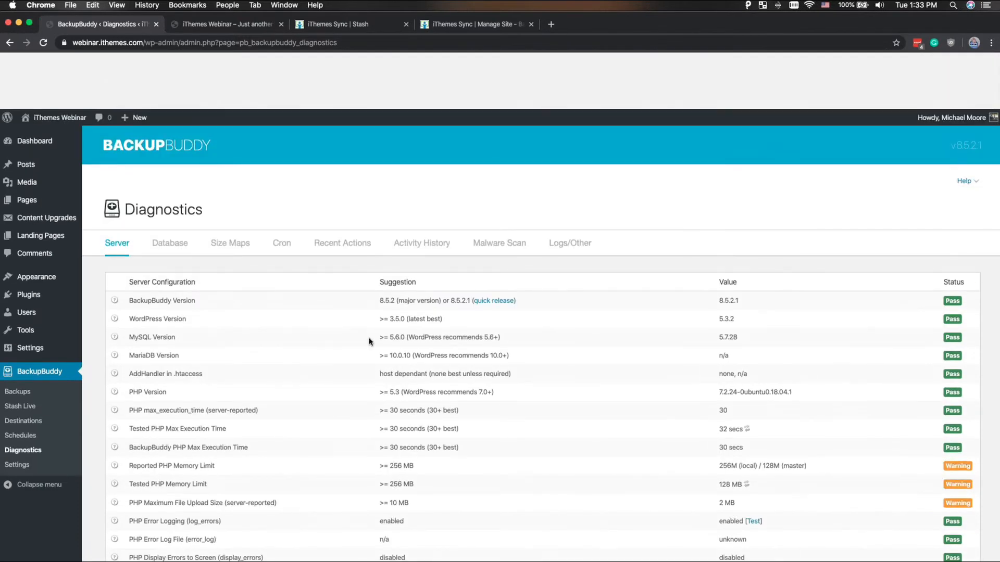
click(185, 199)
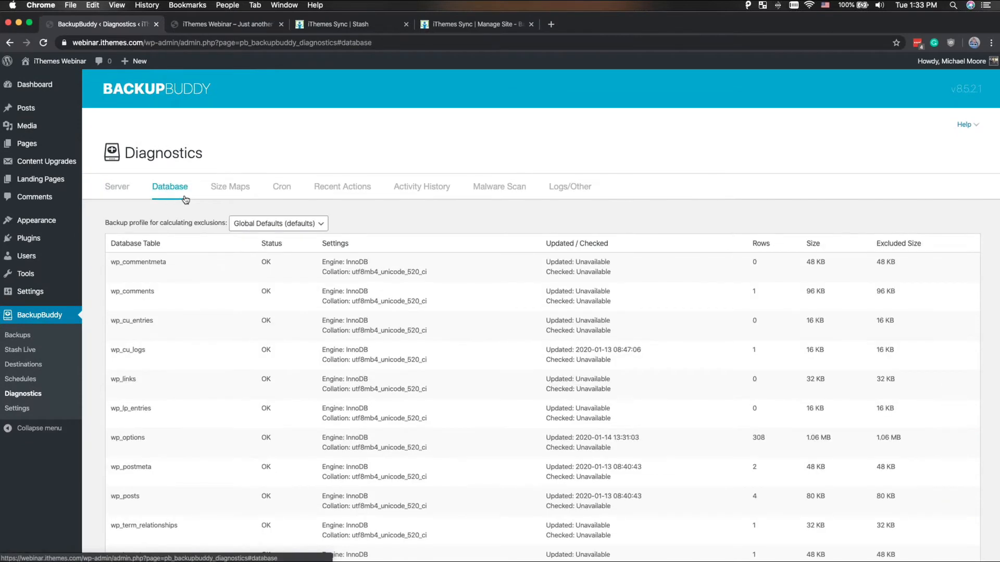
scroll(195, 315, down, 3)
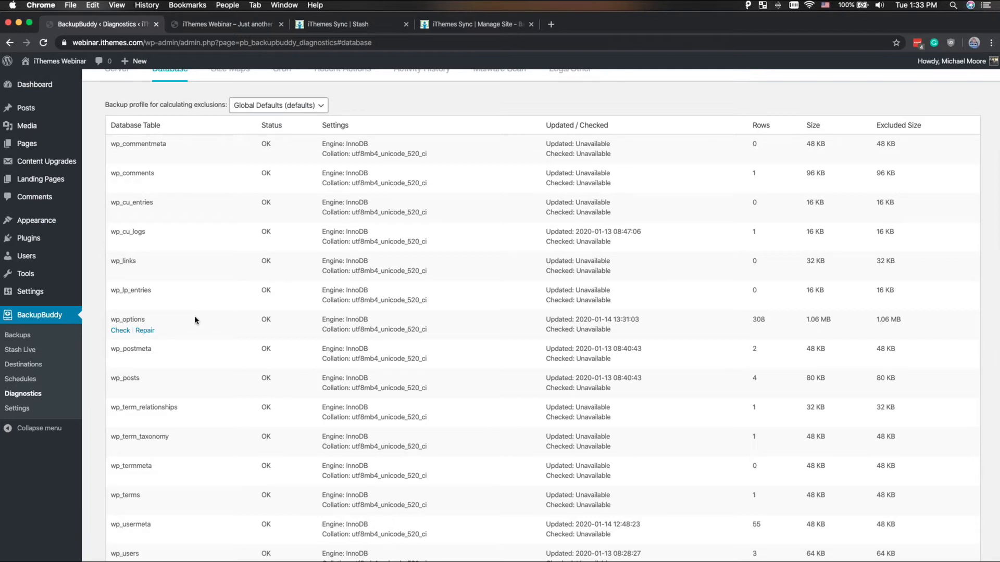
scroll(195, 316, up, 5)
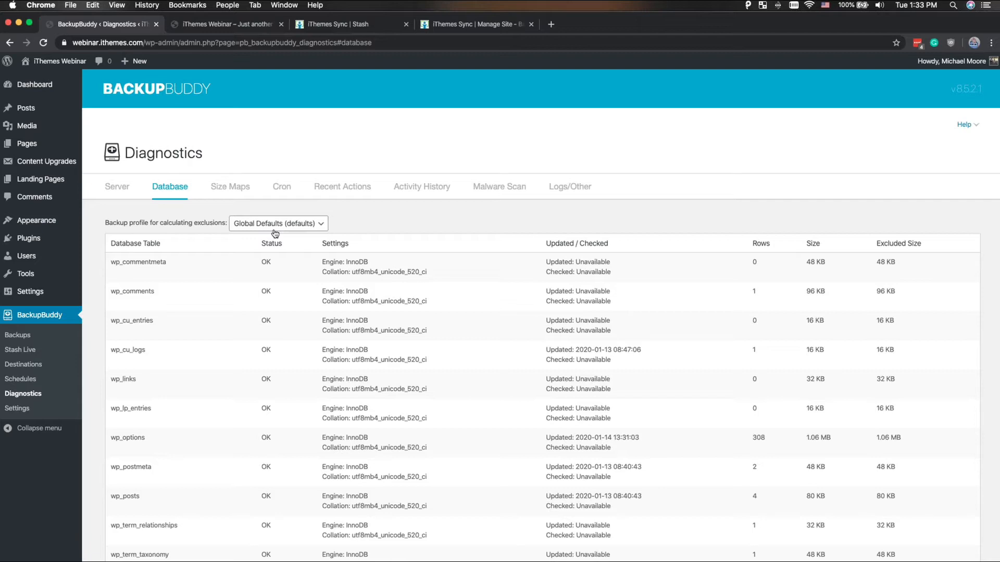
scroll(275, 234, down, 3)
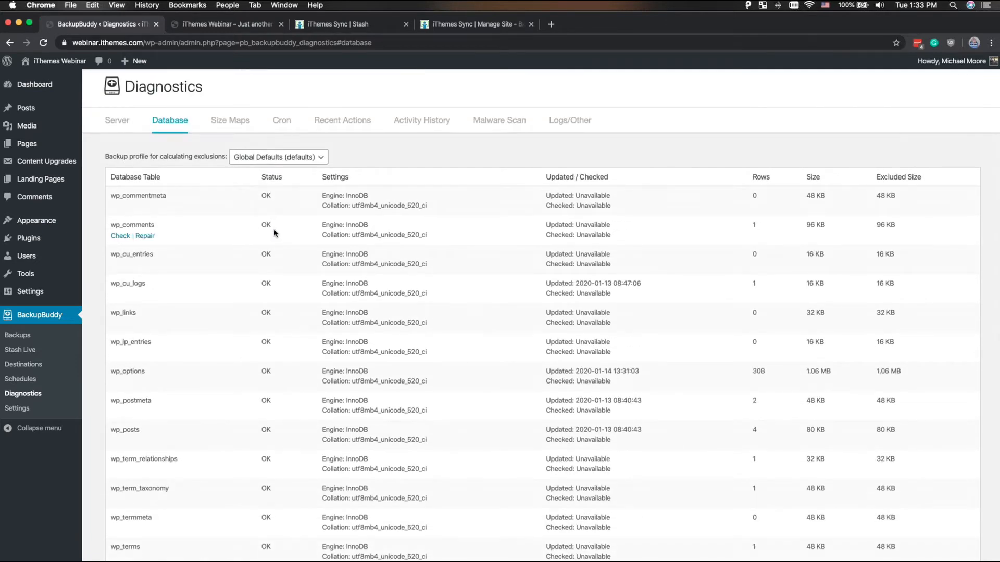
- View the directory size map options and examine the scheduled WordPress cron jobs
click(218, 123)
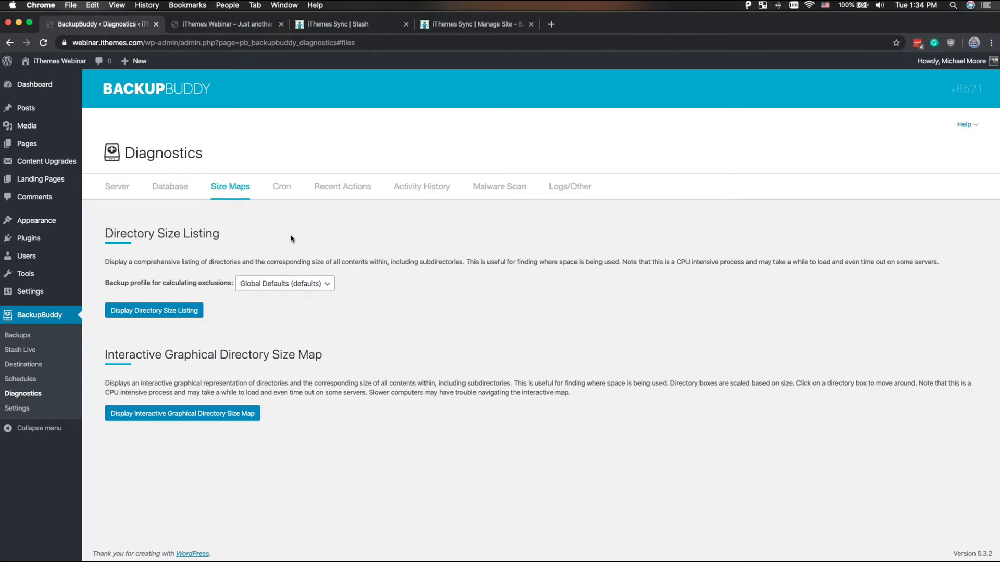
click(278, 187)
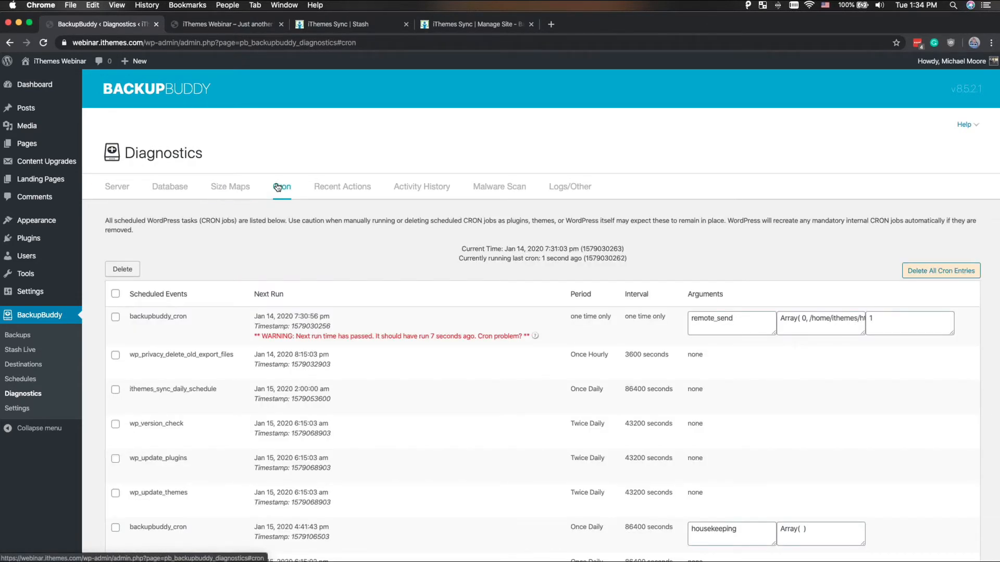
scroll(277, 186, down, 2)
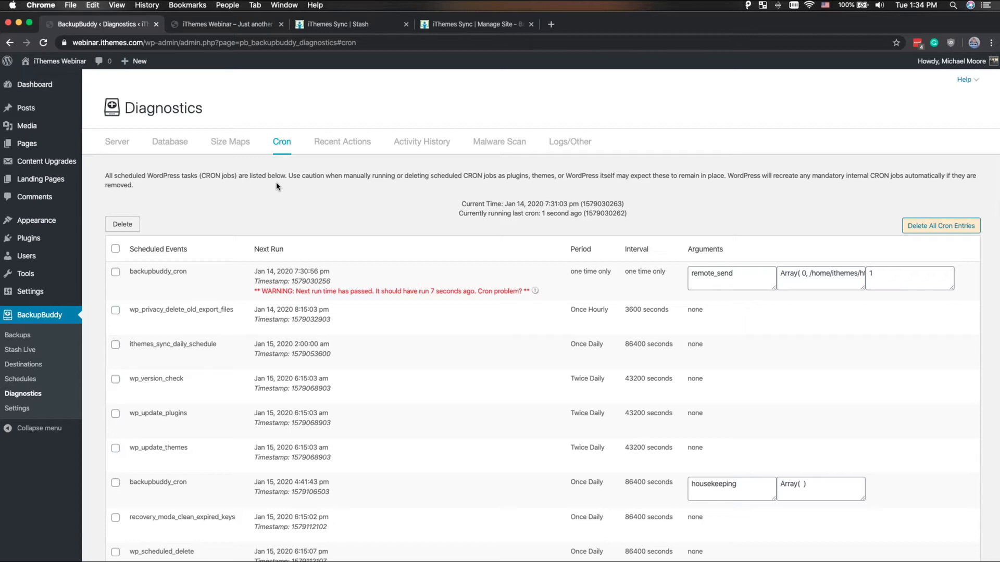
scroll(276, 182, down, 5)
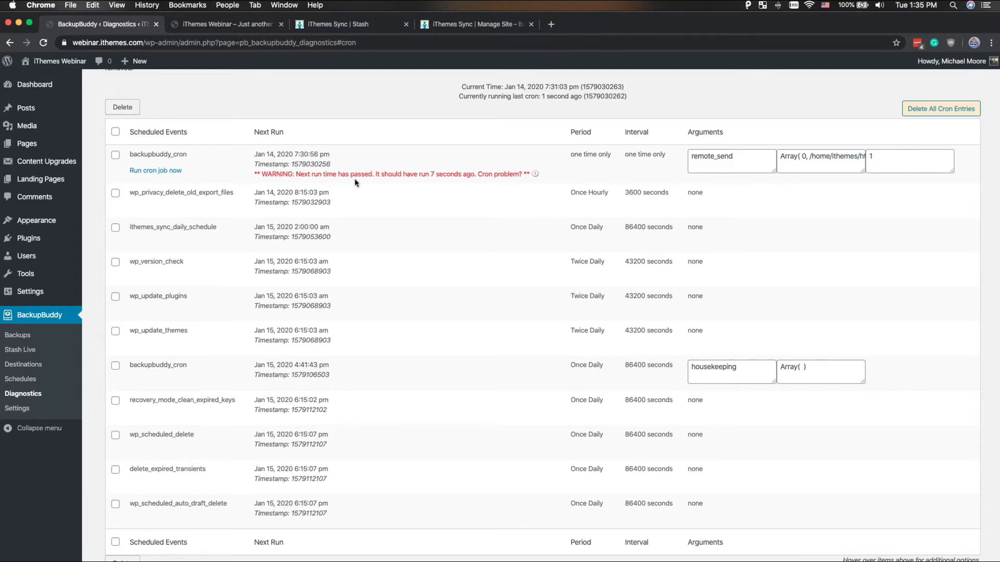
- Review the recent backups and examine the stats and log of the recent restore, closing its details when done
scroll(355, 182, up, 3)
click(356, 183)
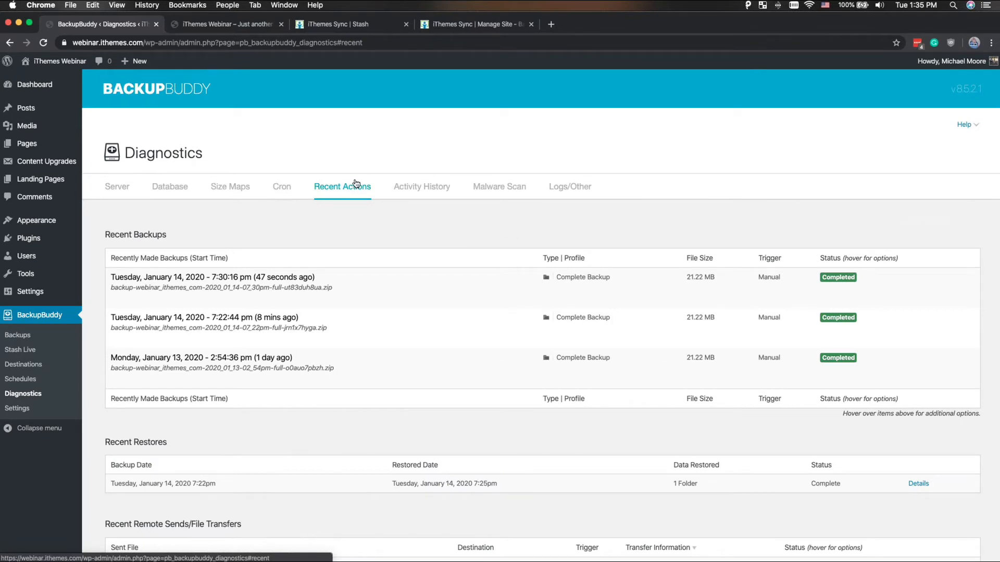
scroll(363, 237, down, 3)
scroll(363, 237, down, 1)
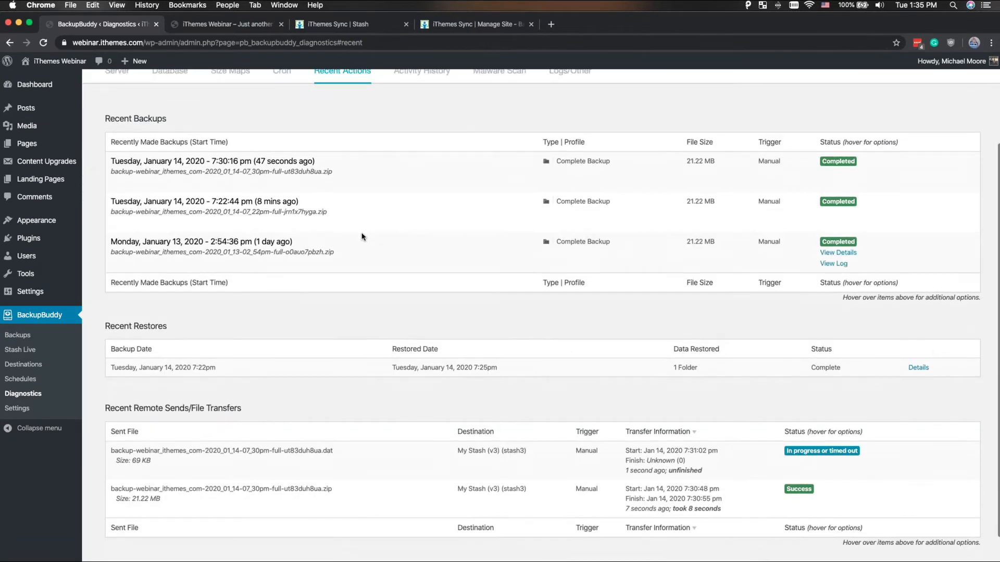
click(911, 368)
scroll(590, 324, down, 5)
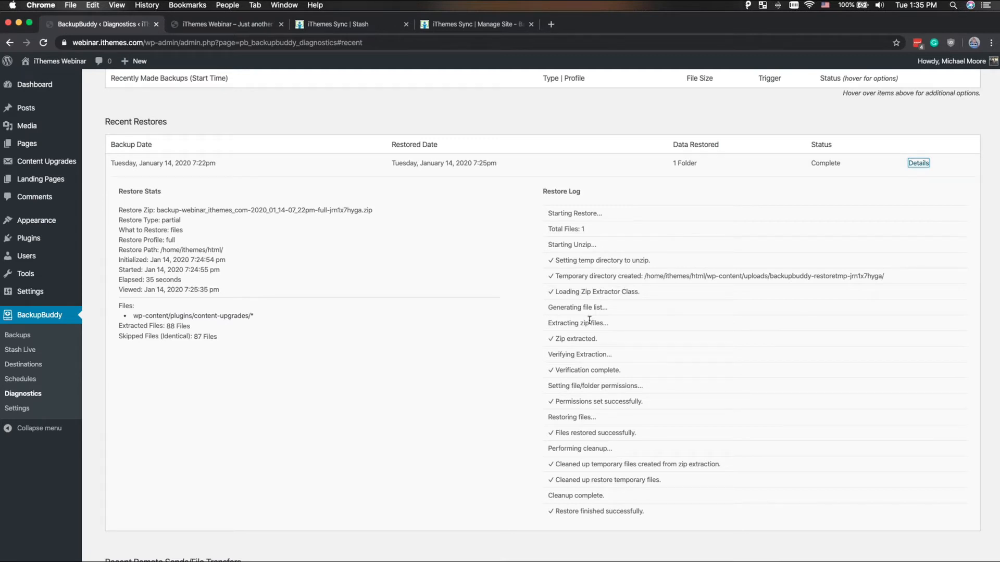
click(636, 348)
scroll(676, 333, down, 1)
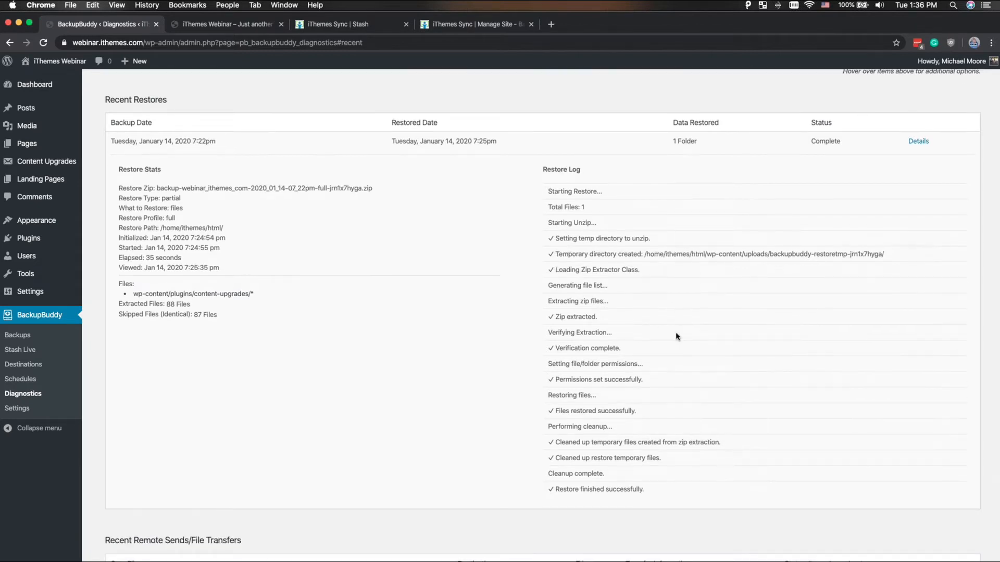
double_click(149, 258)
click(918, 142)
- Check the status and available actions of the recent remote file transfers to My Stash (v3)
scroll(542, 163, down, 1)
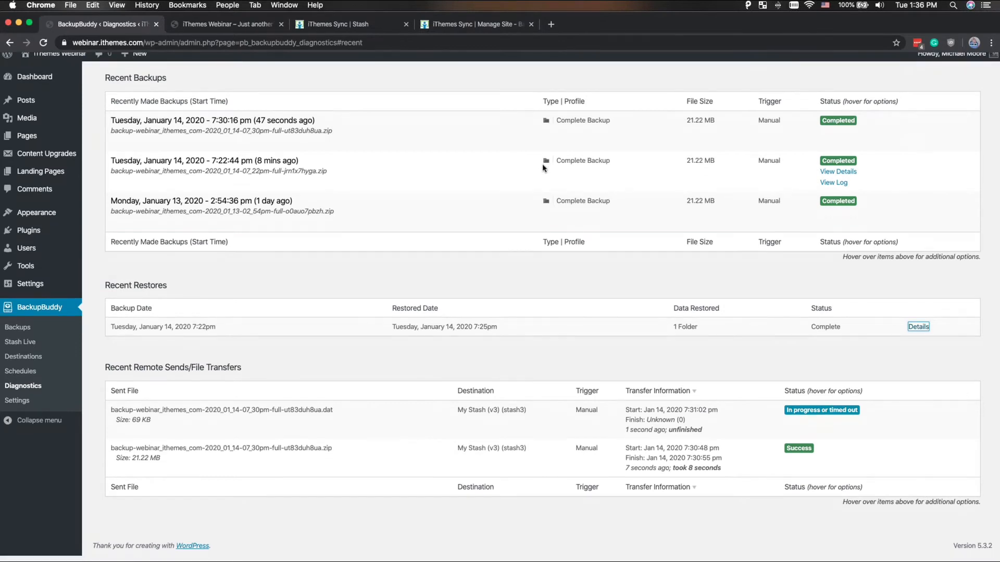
mouse_move(223, 419)
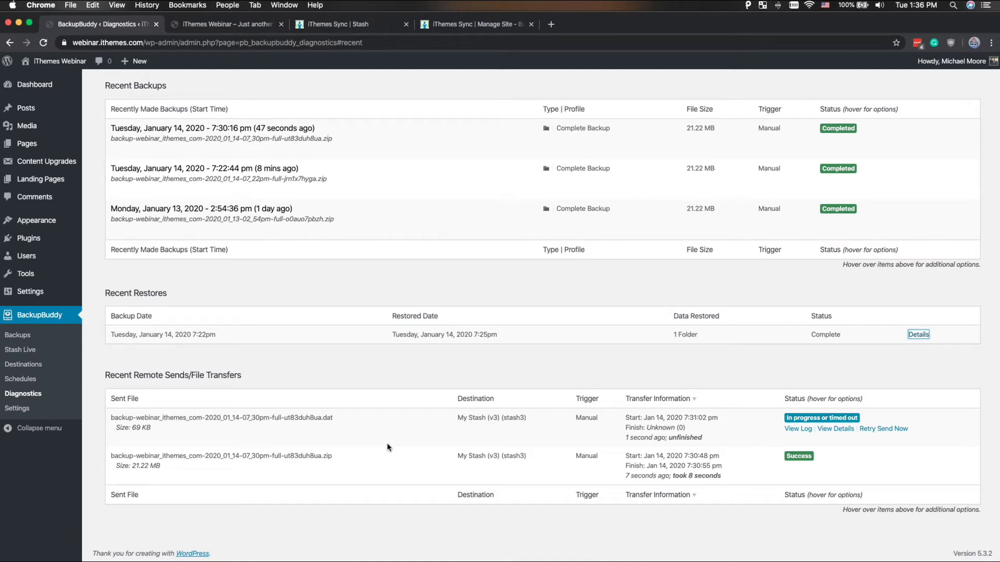
mouse_move(818, 411)
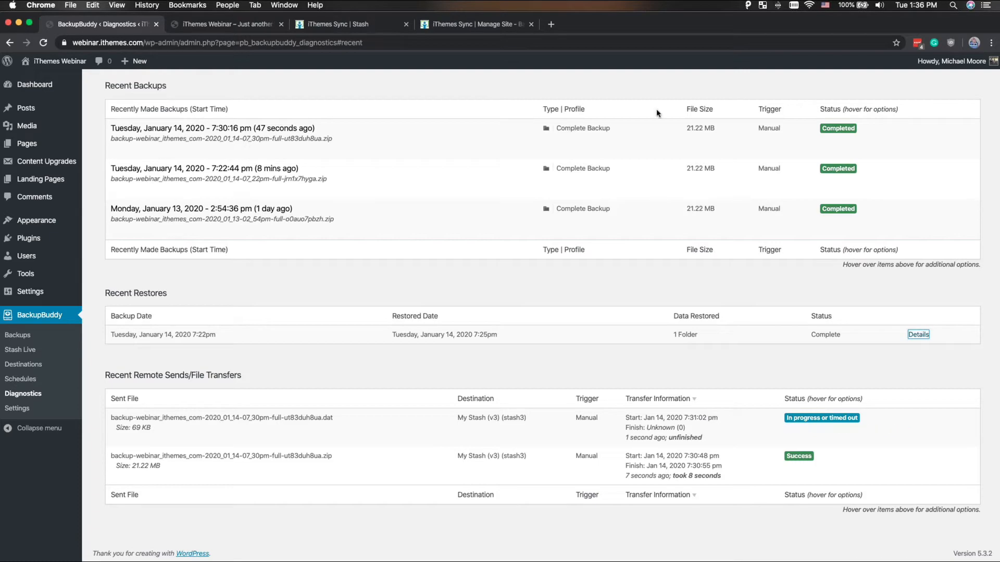
- Review the Activity History of backups, remote sends, destination creation and malware scans
scroll(656, 108, up, 3)
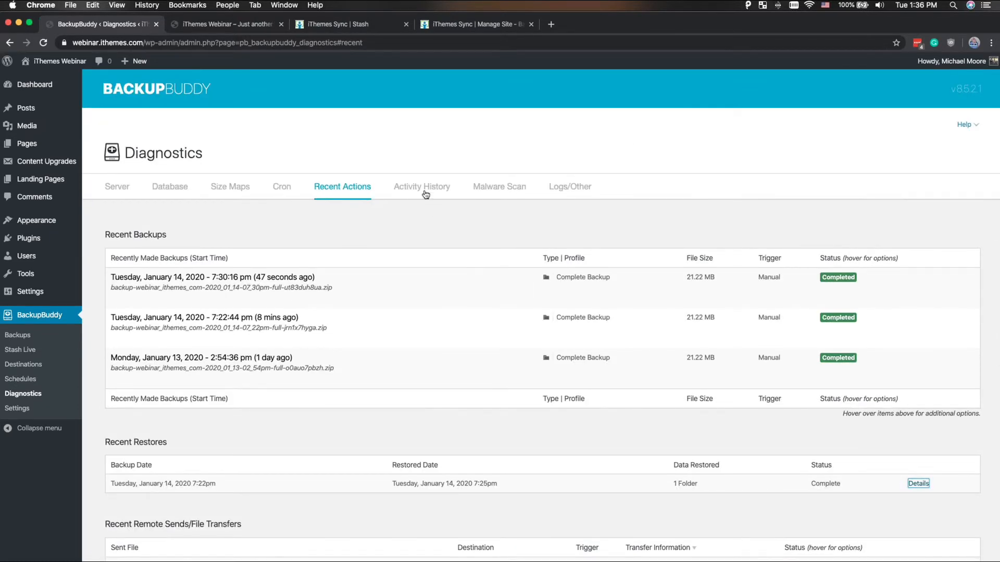
click(423, 191)
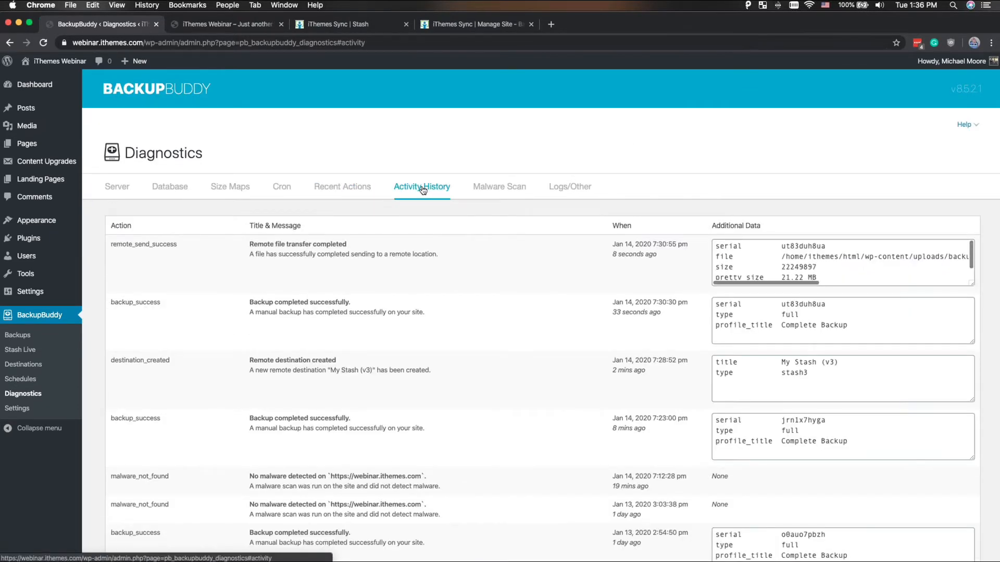
scroll(423, 191, down, 1)
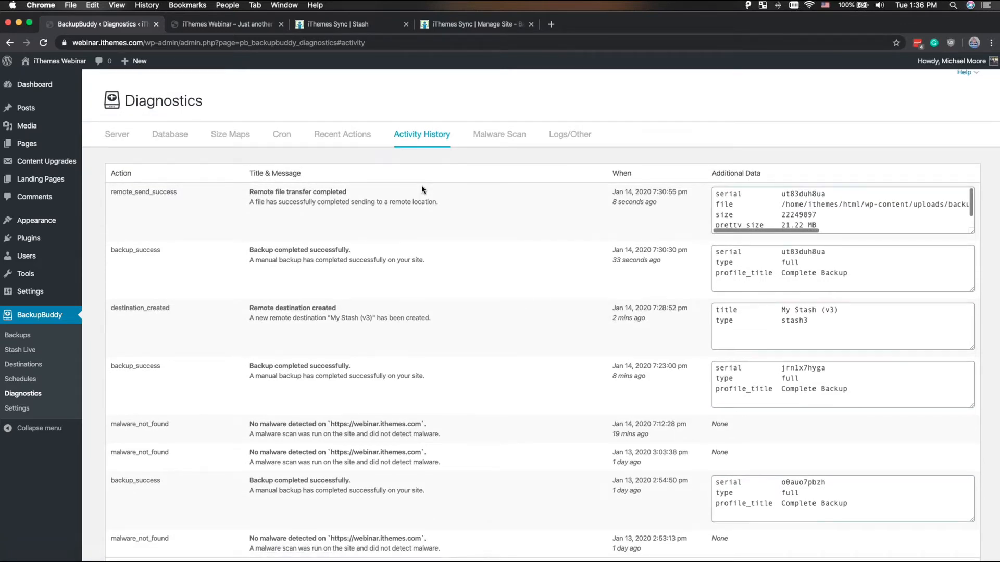
scroll(422, 188, down, 1)
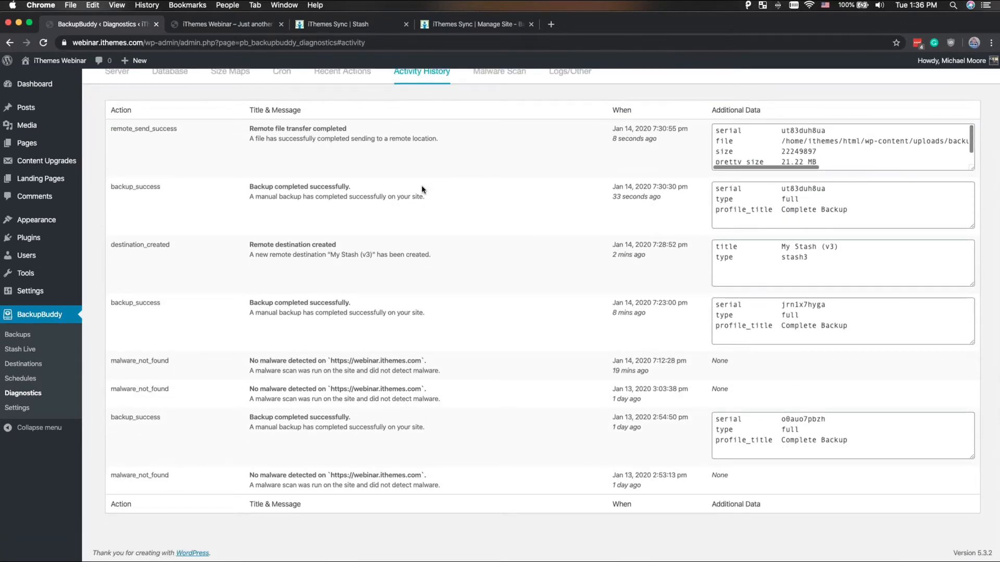
scroll(422, 189, up, 2)
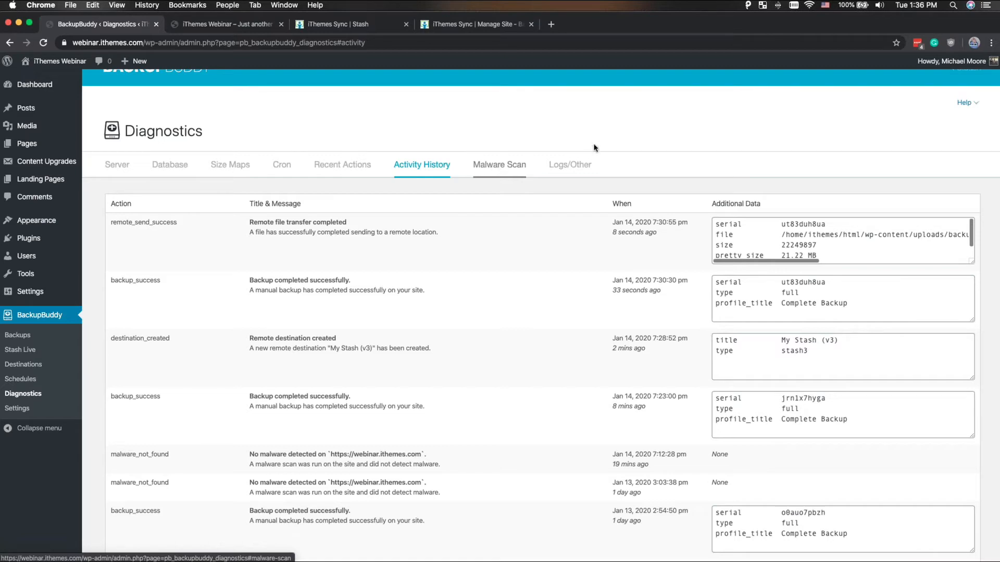
- Review the version history and the housekeeping and troubleshooting tools under Logs/Other in the diagnostics
click(575, 171)
scroll(576, 172, down, 1)
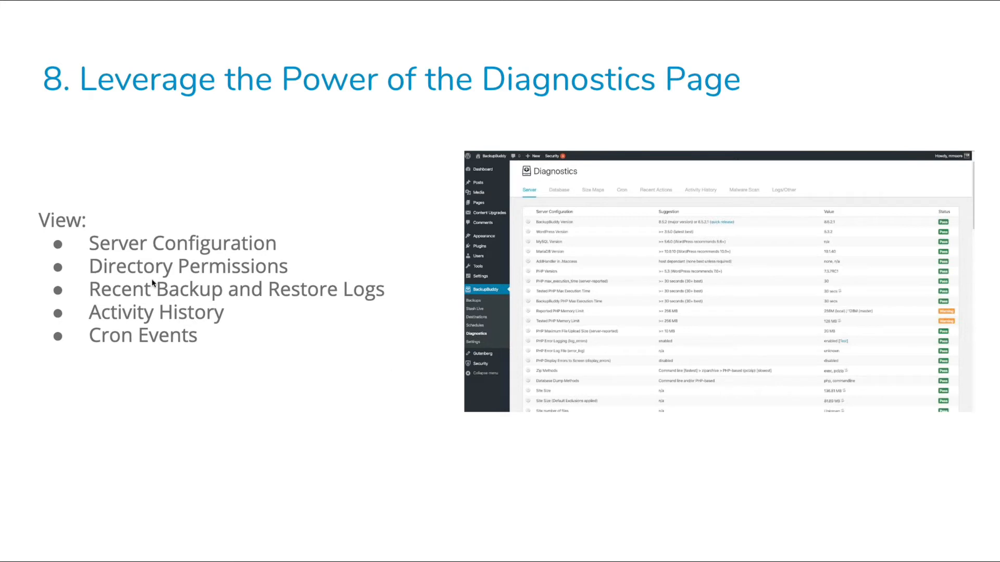
- Switch to iThemes Sync and examine the Backup Now profiles and latest backup for webinar.ithemes.com
click(182, 296)
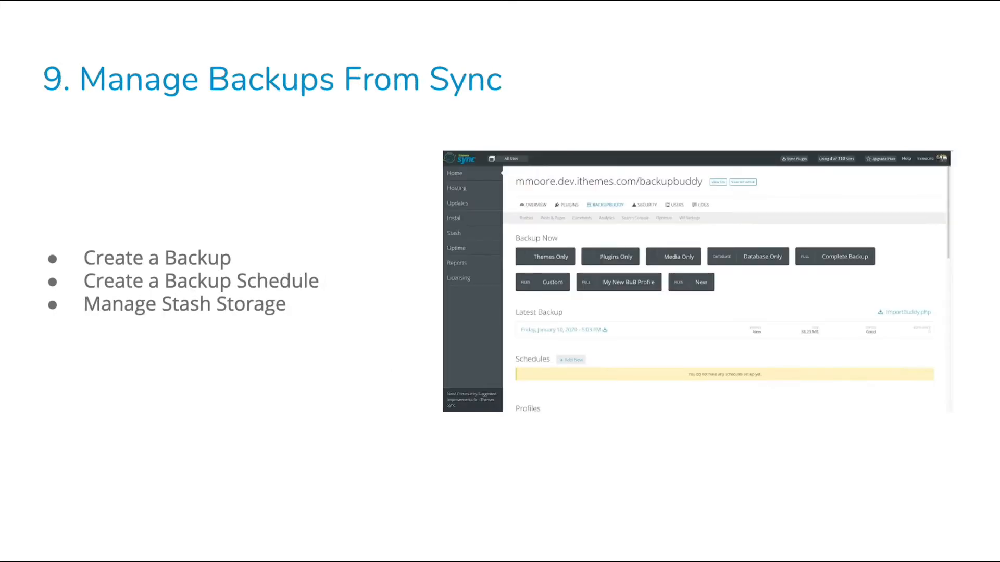
key(ctrl+Left)
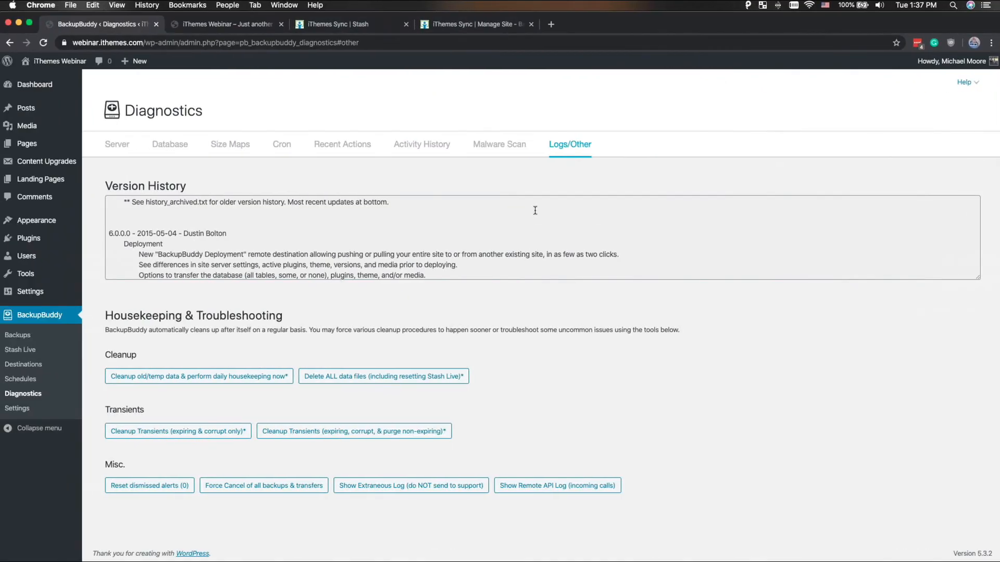
click(487, 25)
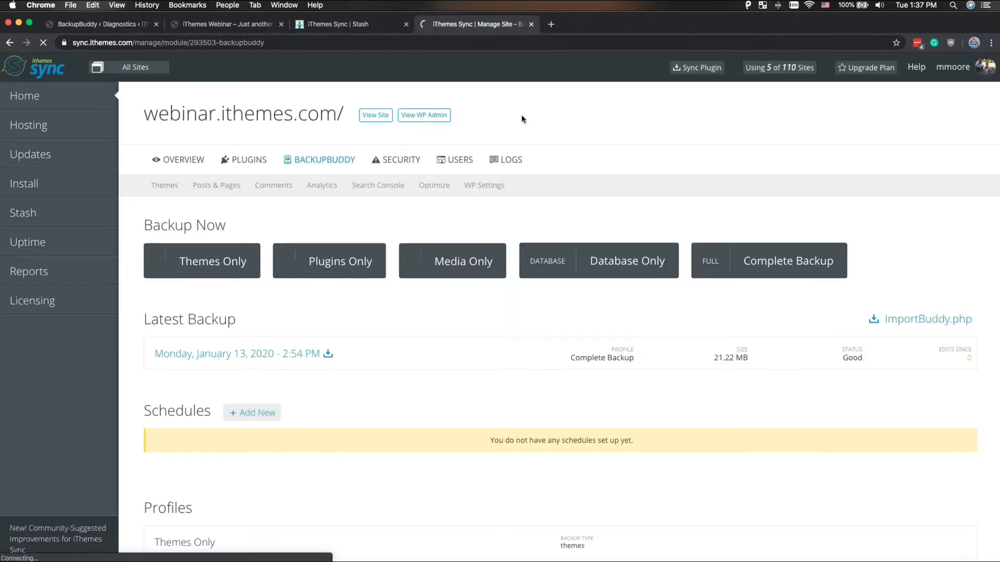
scroll(331, 207, down, 3)
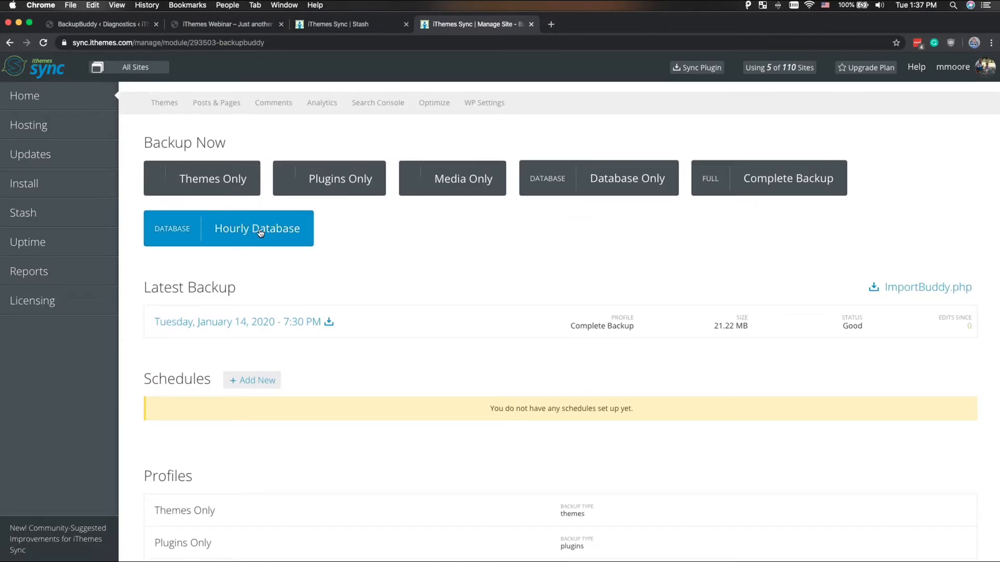
scroll(260, 233, up, 3)
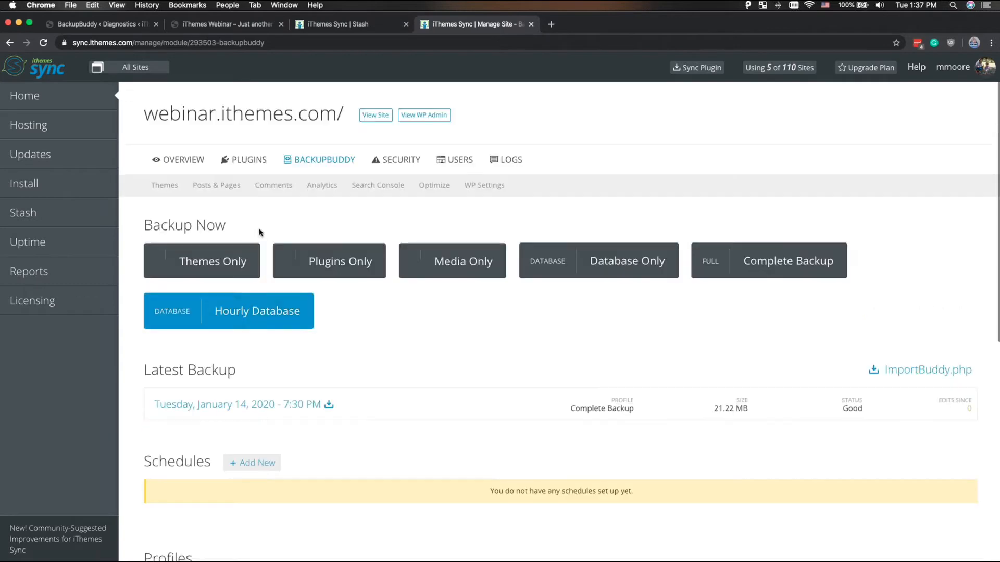
- Return to the Sync home page, check the list of all sites, and open the webinar.ithemes.com overview
click(38, 98)
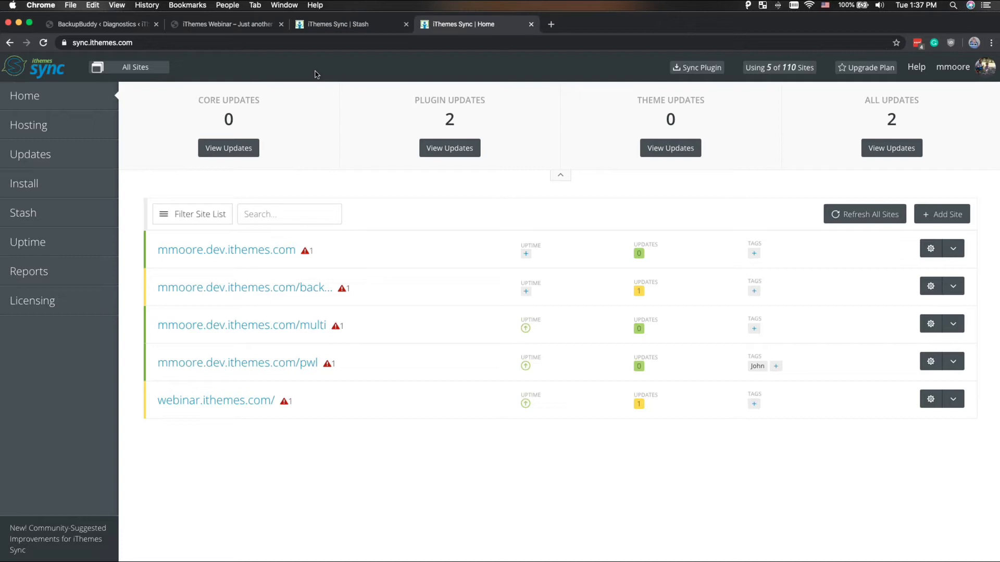
click(143, 69)
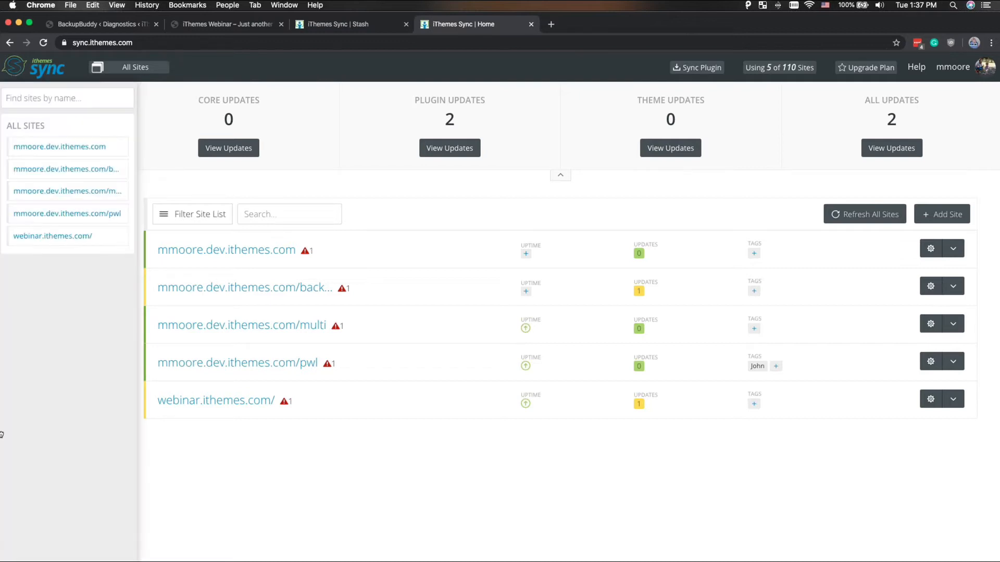
click(255, 453)
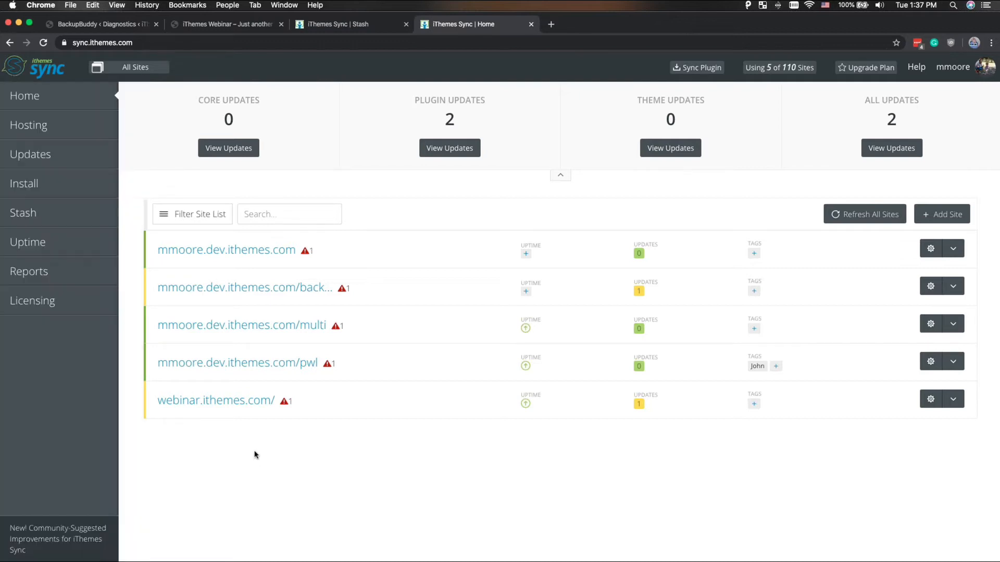
click(225, 401)
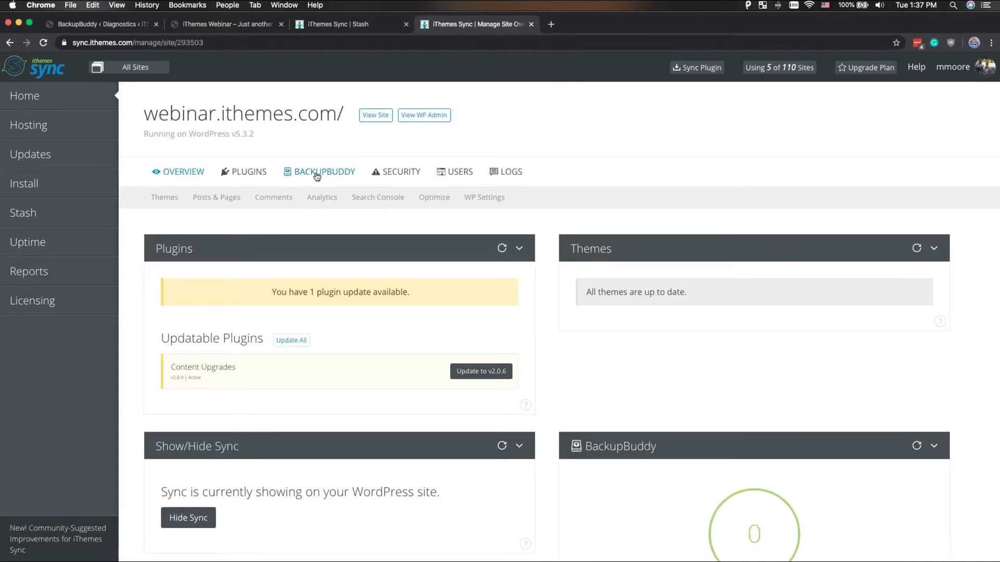
- Examine the site's BackupBuddy section in Sync, including the latest backup, schedules, profiles and Stash backups
click(317, 177)
scroll(323, 178, down, 3)
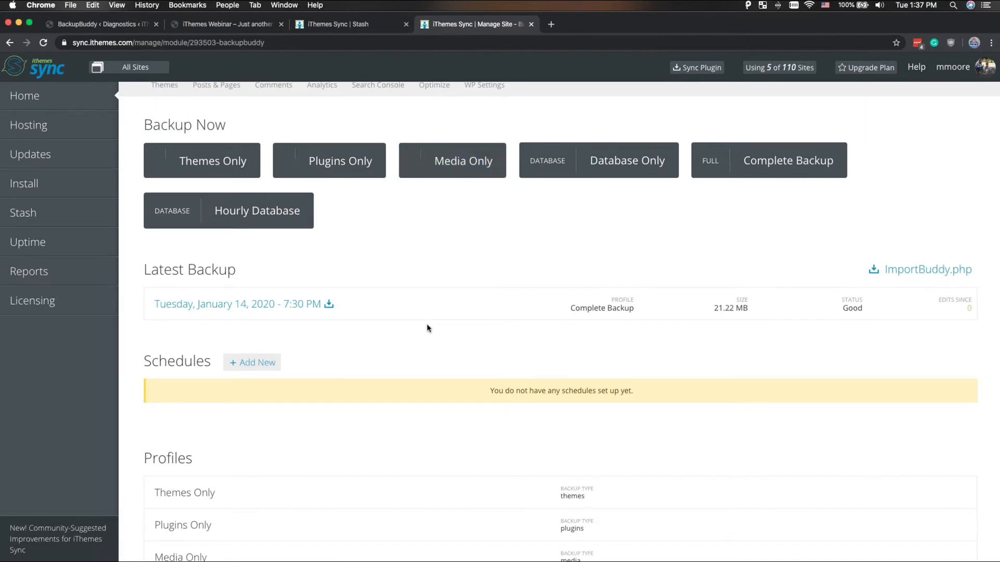
scroll(416, 302, down, 3)
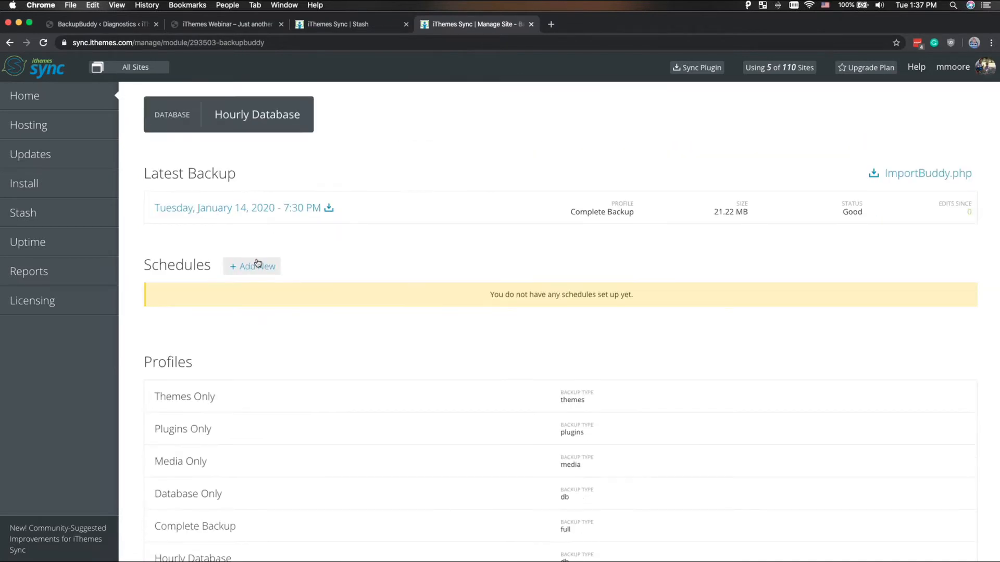
scroll(258, 263, down, 3)
scroll(257, 263, up, 2)
scroll(258, 263, down, 2)
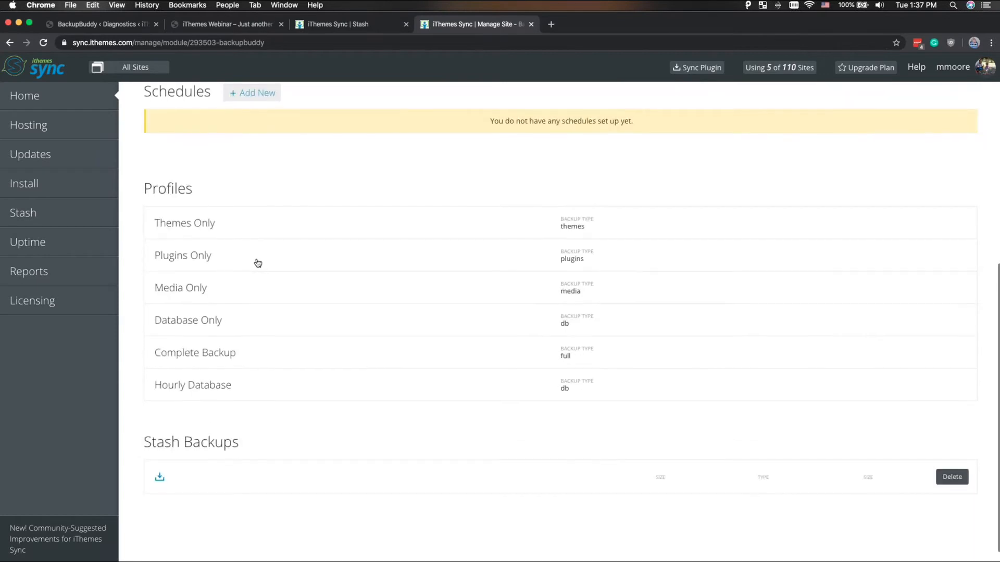
scroll(258, 263, down, 1)
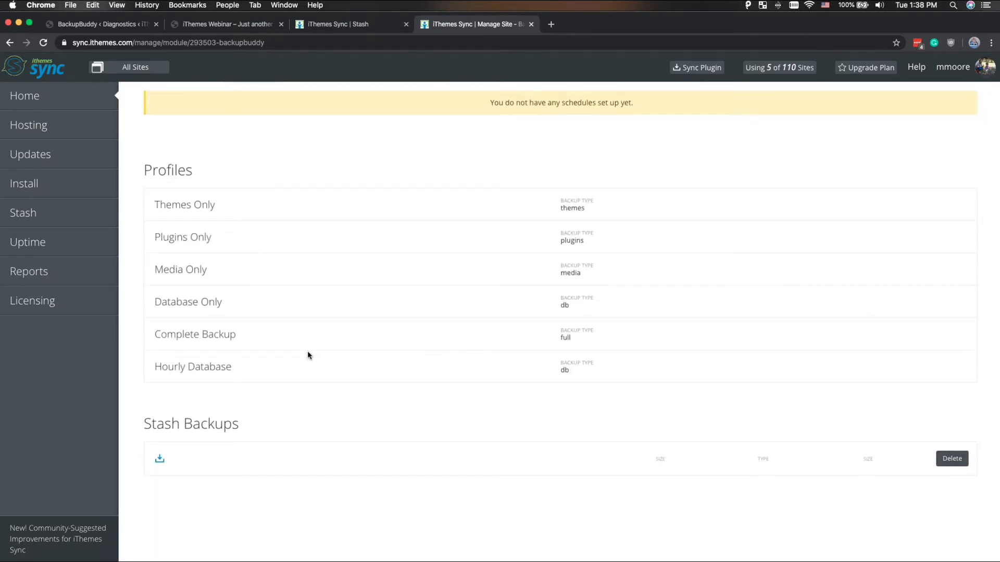
scroll(245, 424, down, 5)
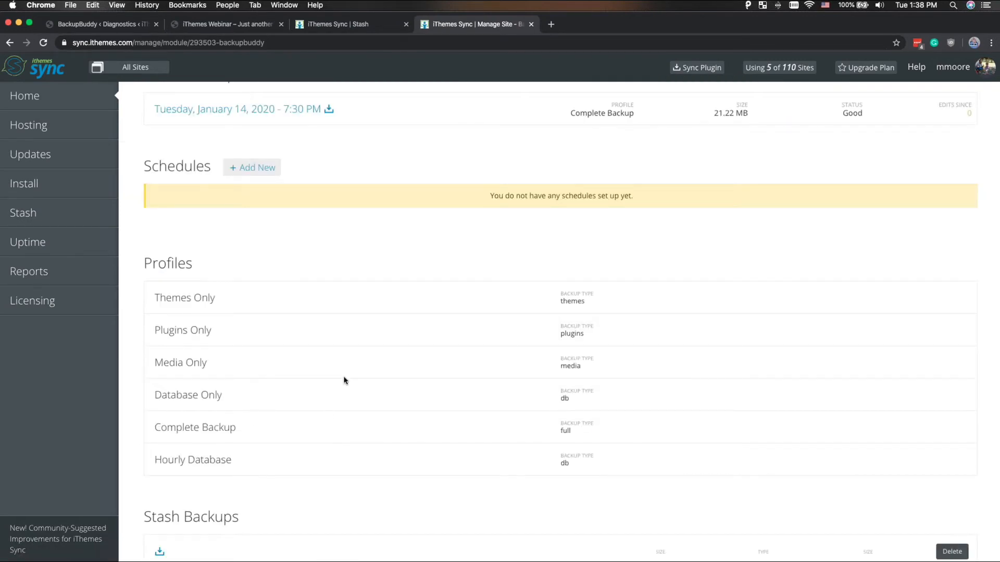
scroll(344, 380, down, 2)
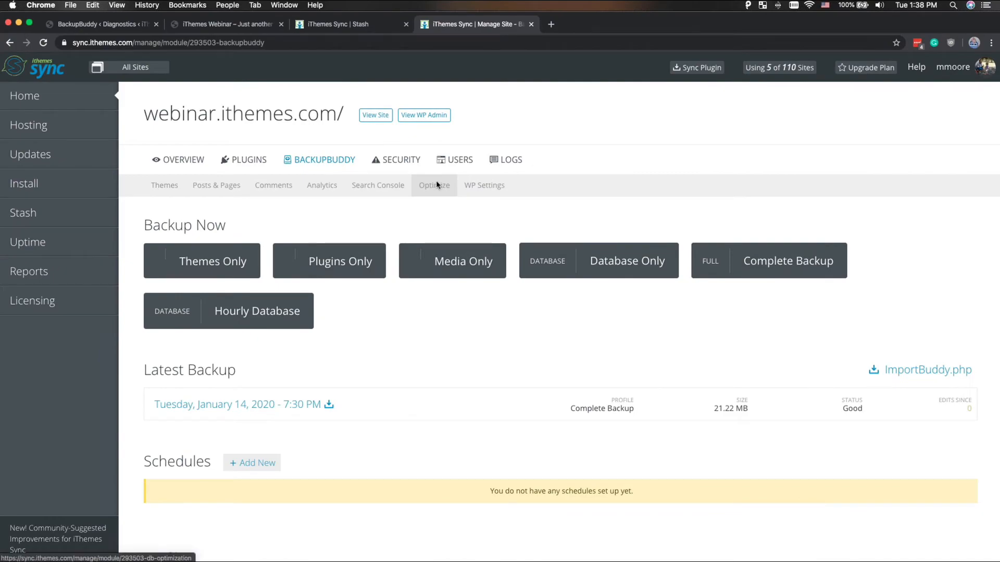
- Switch back to the WordPress admin's BackupBuddy diagnostics and view the Malware Scan report for the site
key(ctrl+Up)
key(ctrl+Right)
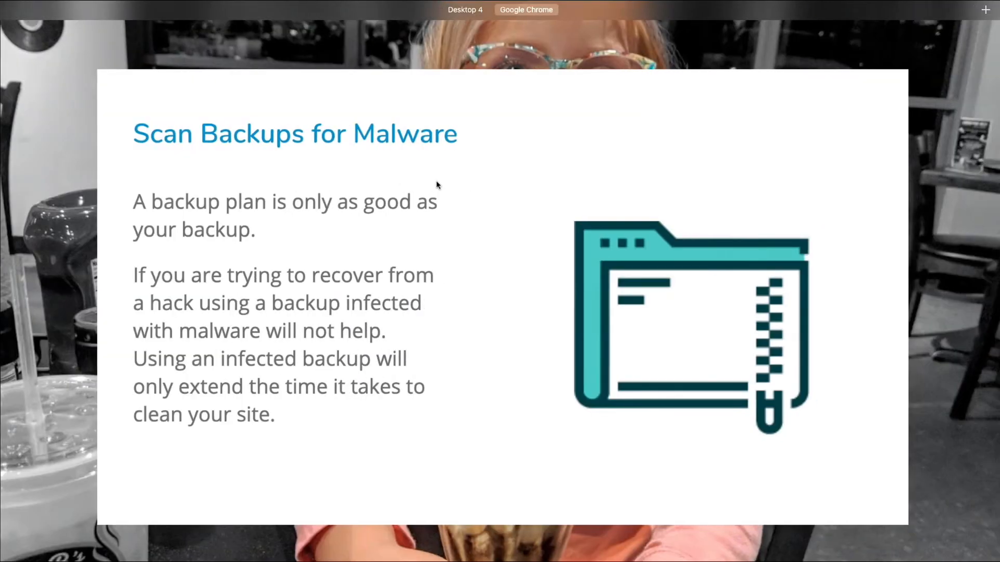
key(ctrl+Left)
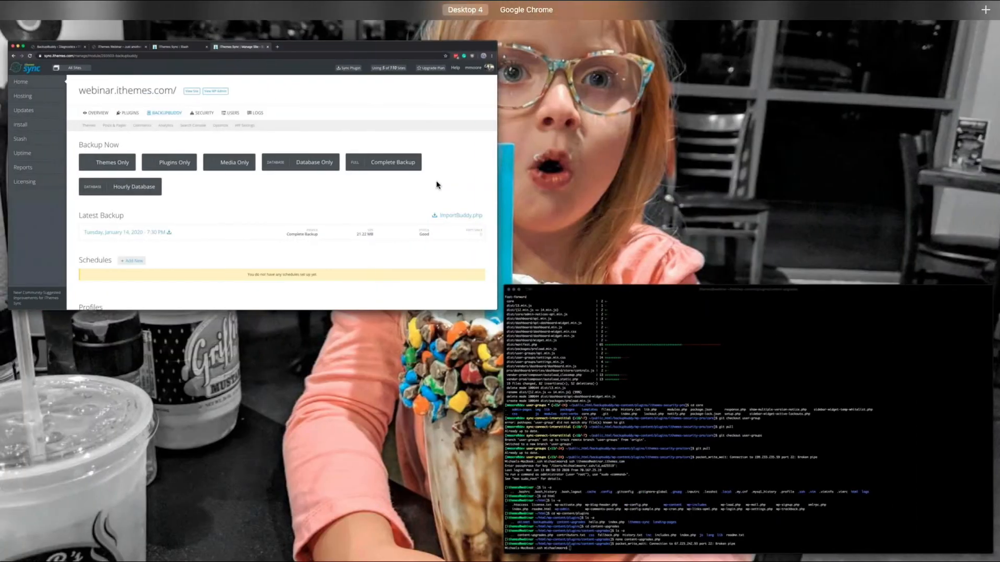
click(437, 181)
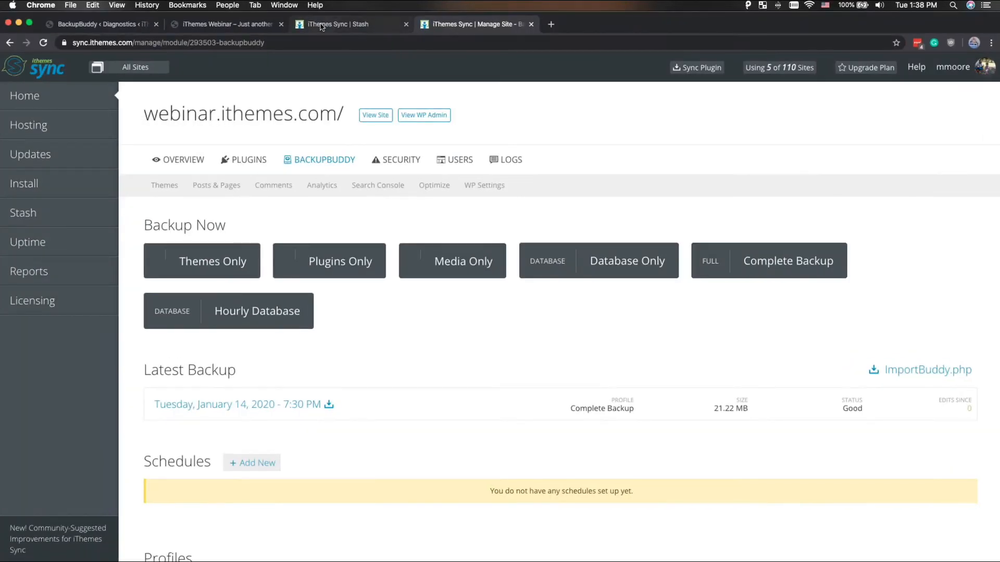
click(321, 24)
click(227, 25)
click(99, 25)
click(495, 144)
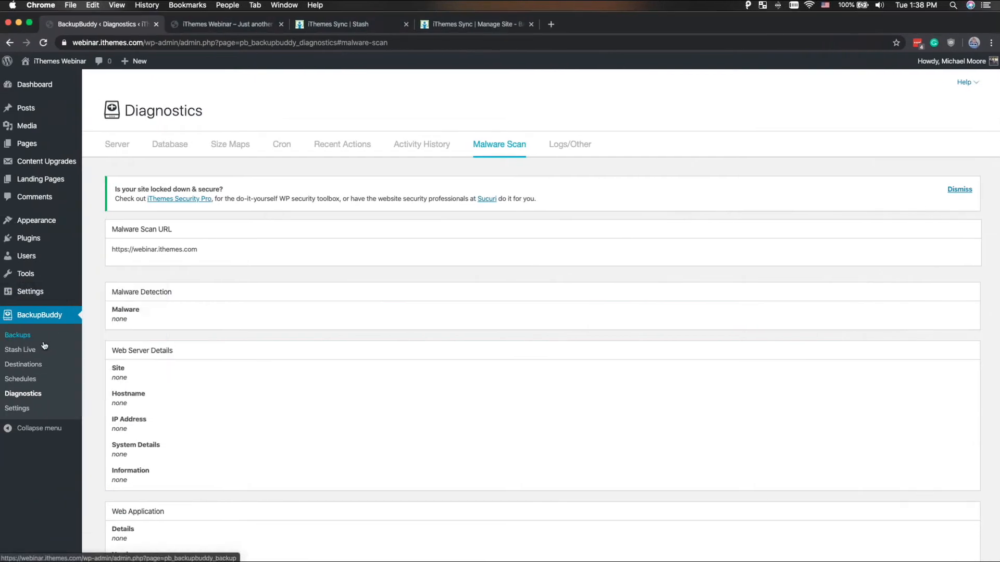
- Open BackupBuddy's Stash Live page in the WordPress admin
click(31, 349)
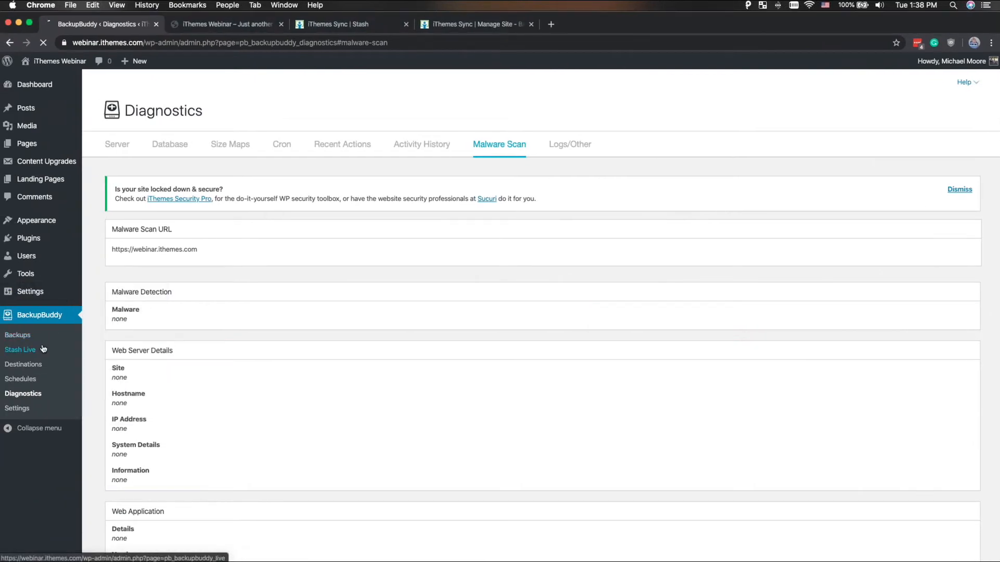
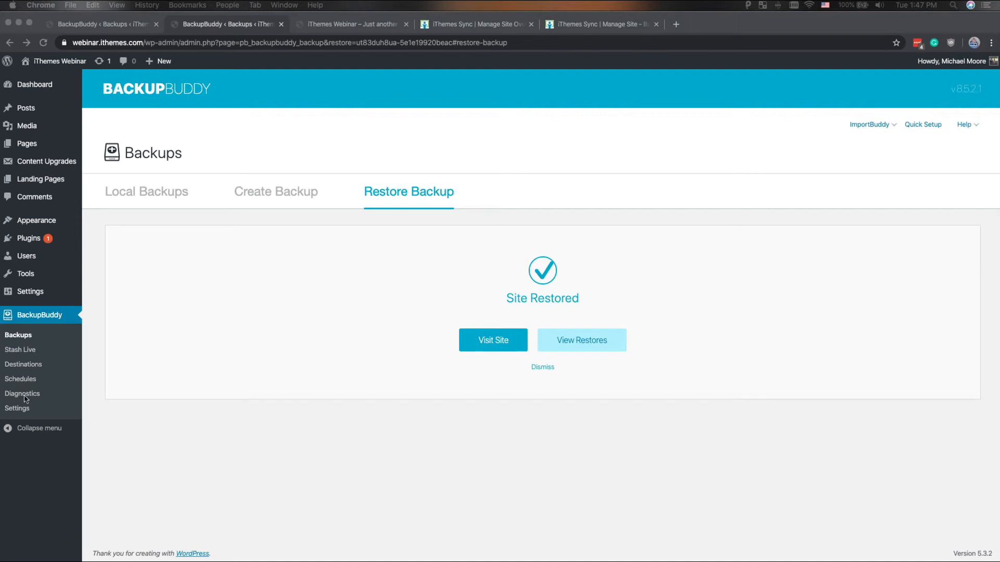
- Open the Malware Scan report in BackupBuddy's diagnostics, dismiss the site security notice, and review all report sections
click(25, 396)
click(24, 397)
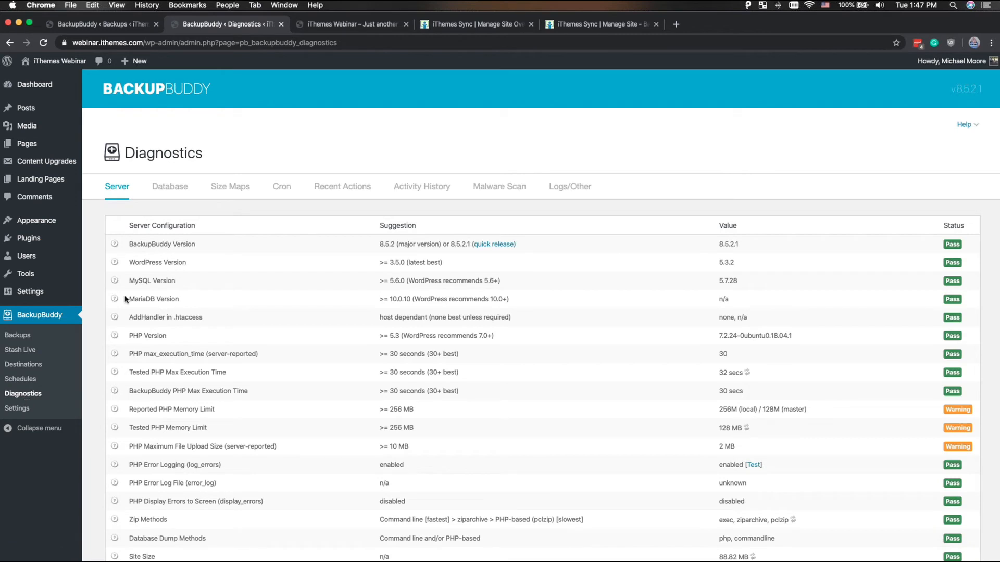
click(505, 184)
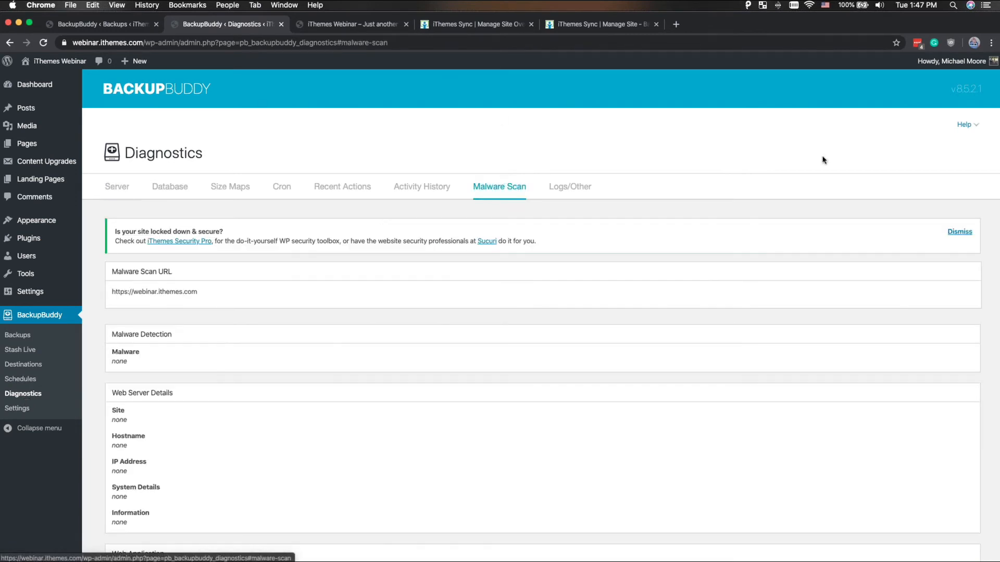
click(968, 233)
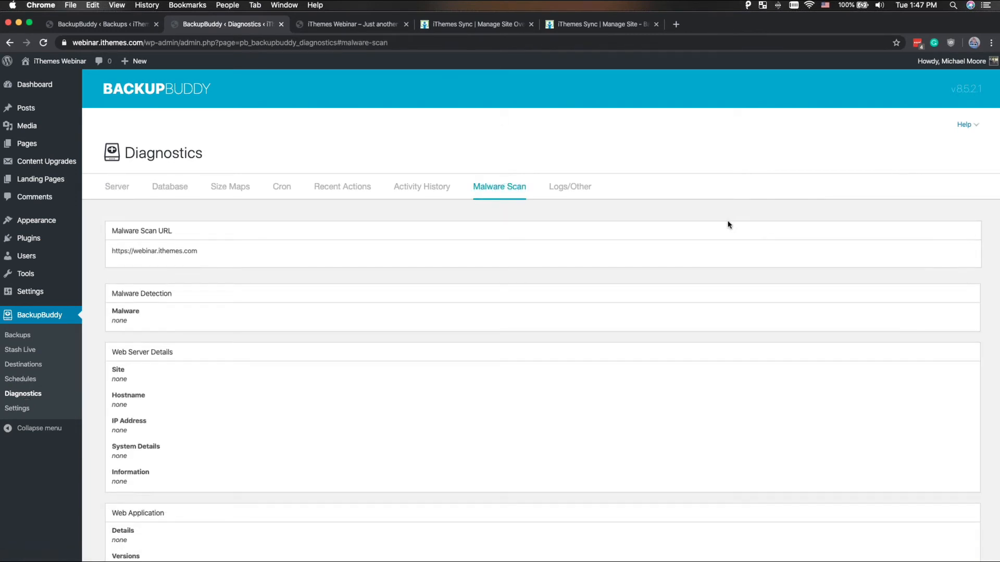
scroll(728, 224, down, 8)
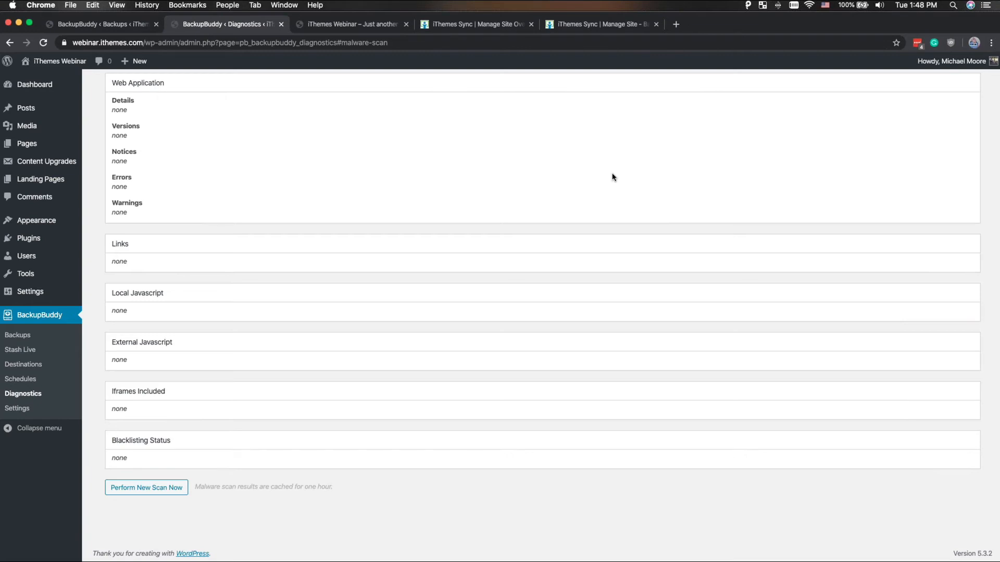
scroll(612, 177, up, 10)
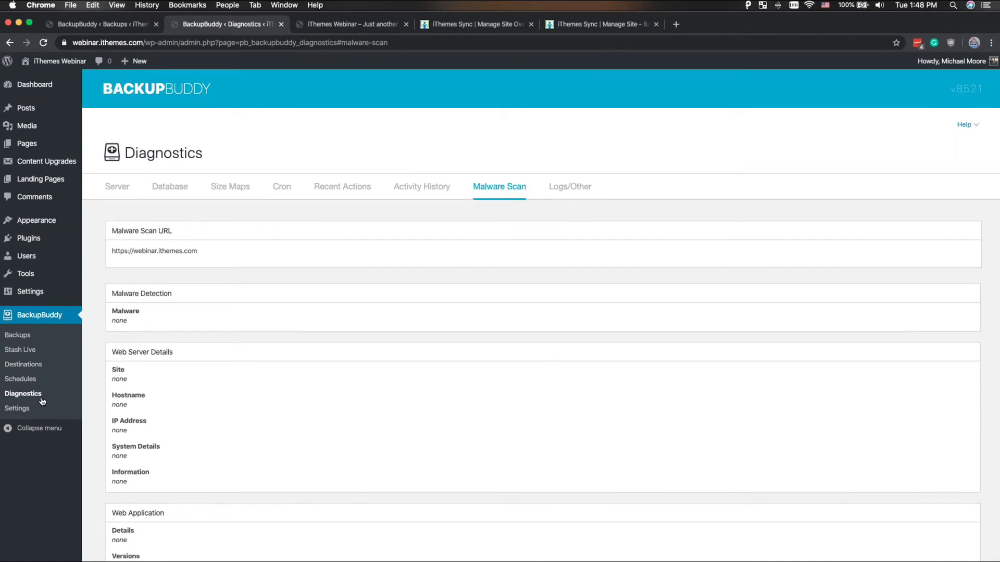
- Open BackupBuddy's general settings and review the email notifications, local archive storage limits and database defaults
click(17, 409)
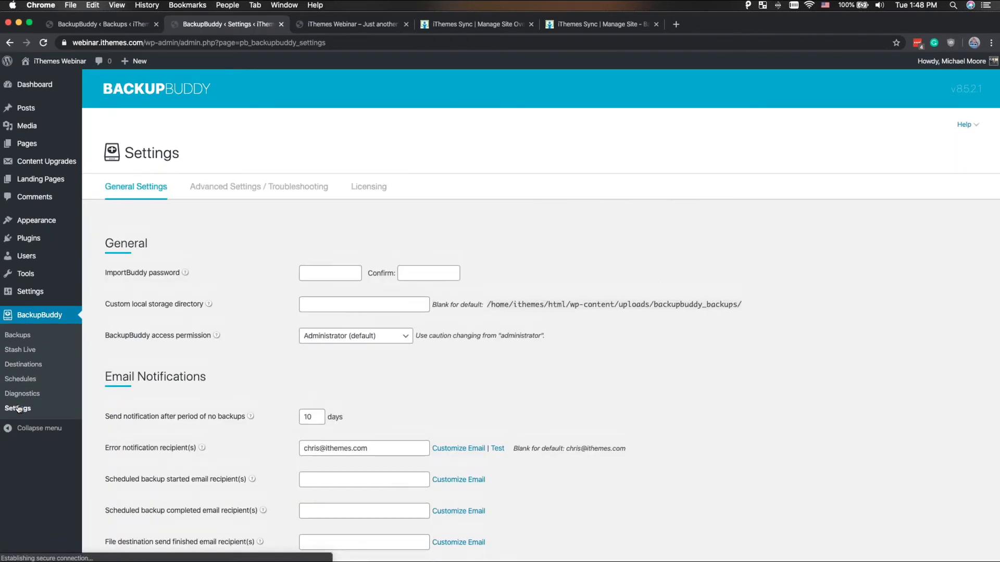
scroll(206, 279, down, 5)
scroll(207, 280, down, 3)
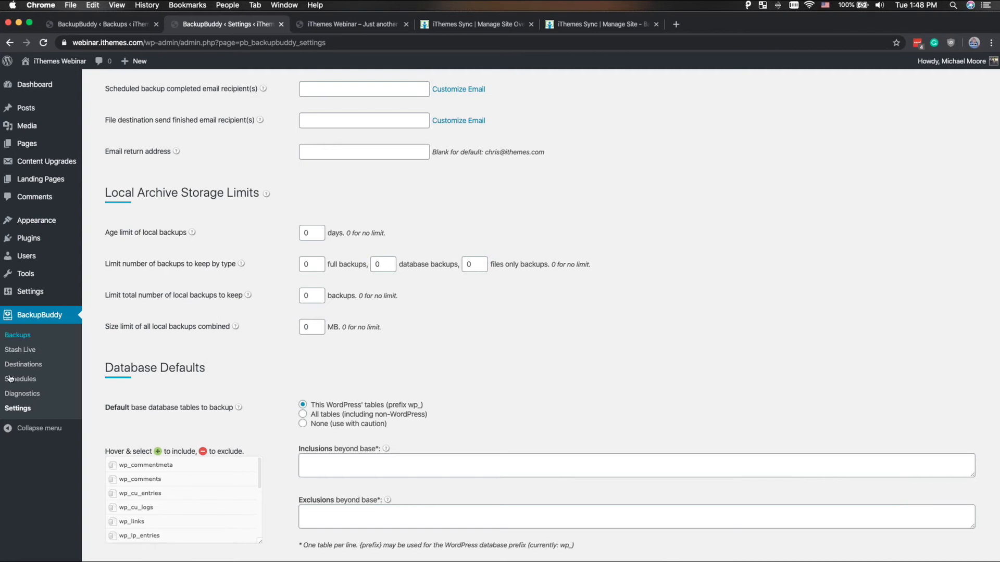
- Open the Cron section of BackupBuddy's diagnostics and examine the scheduled events with their next runs, periods and arguments
click(27, 364)
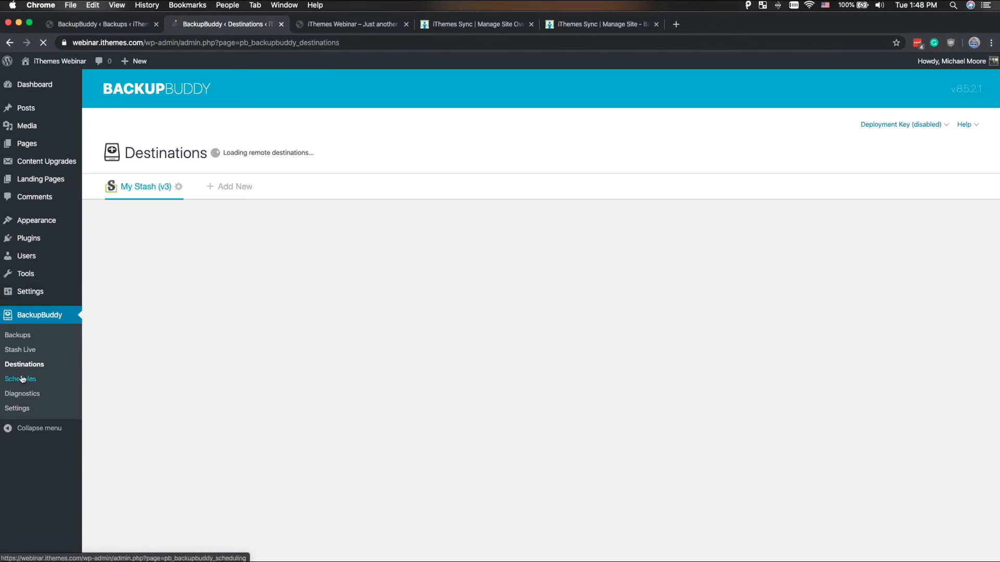
click(30, 396)
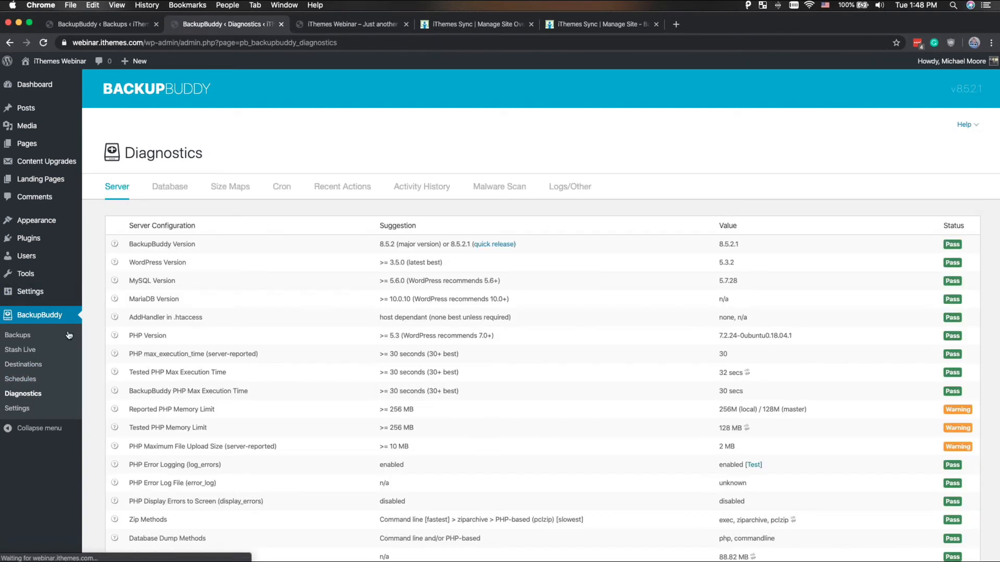
click(281, 191)
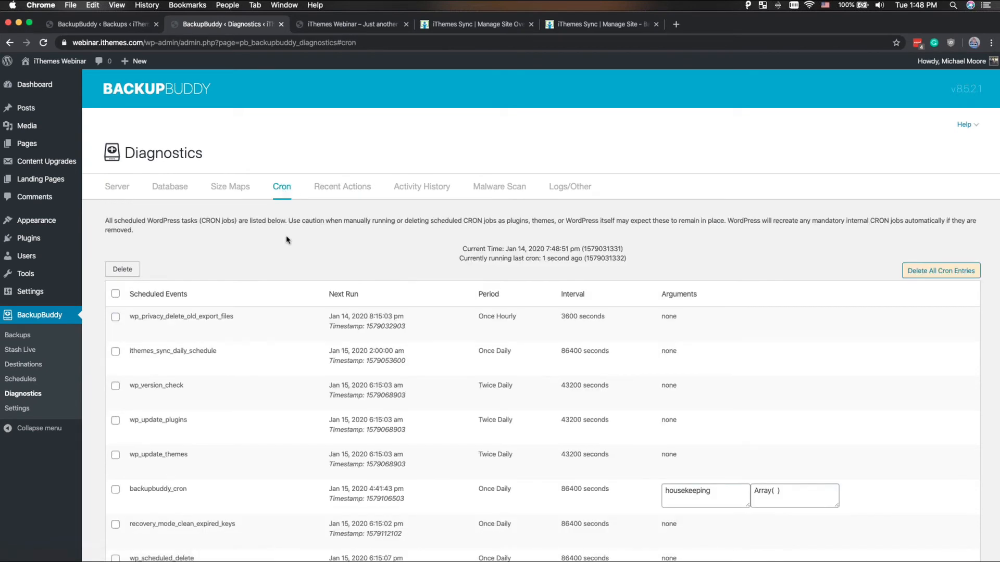
scroll(286, 237, down, 3)
scroll(286, 237, down, 3)
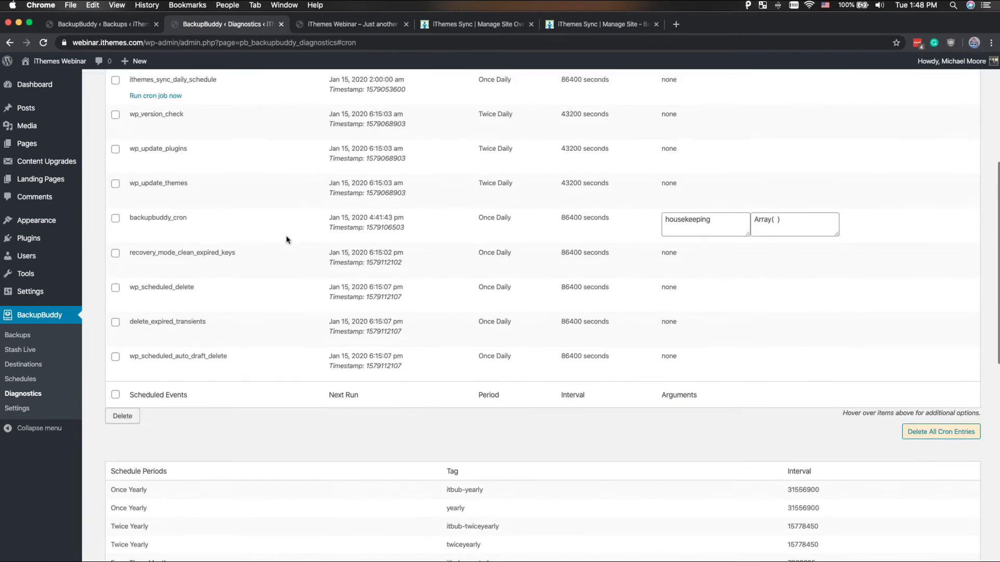
scroll(286, 238, up, 1)
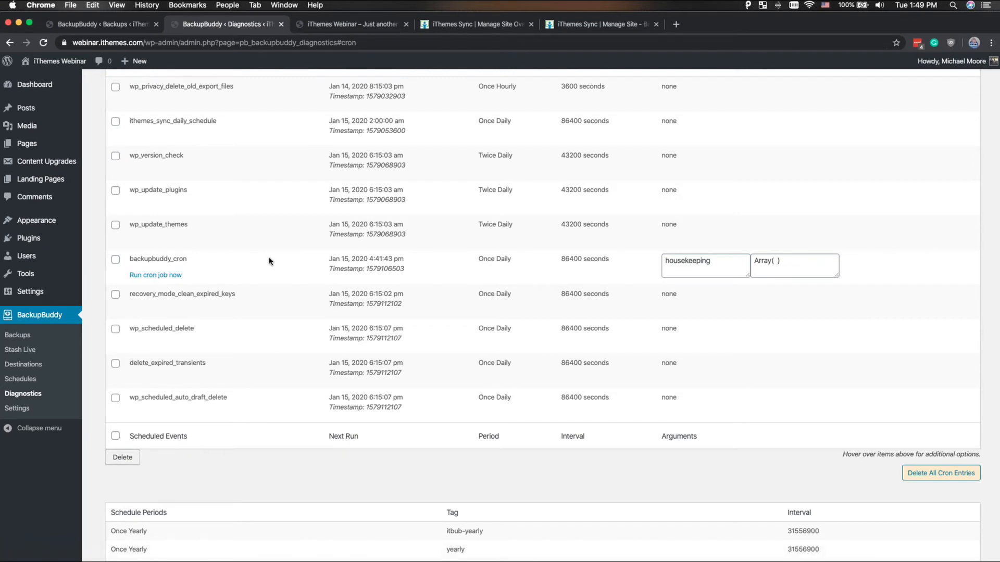
scroll(270, 261, up, 1)
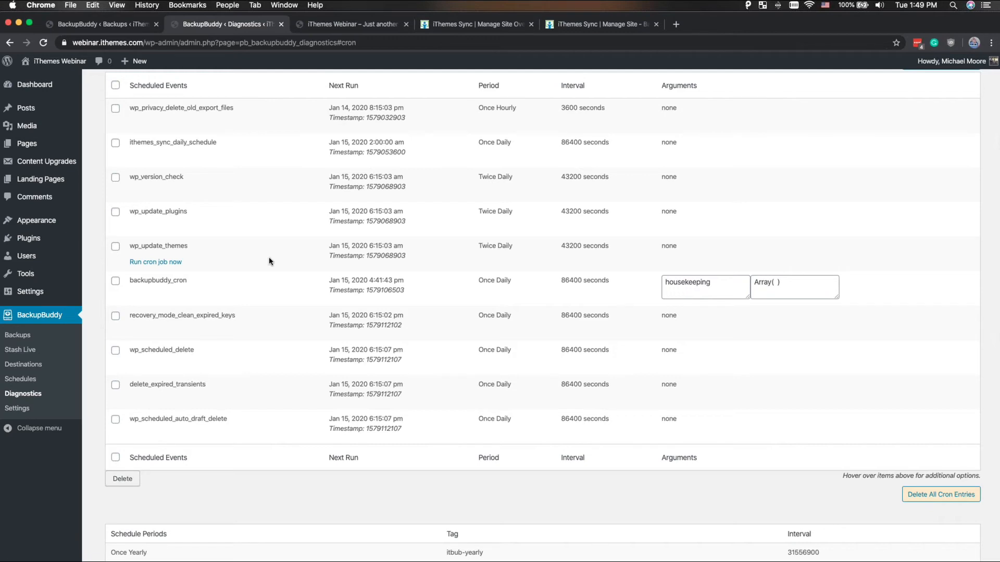
scroll(269, 258, up, 5)
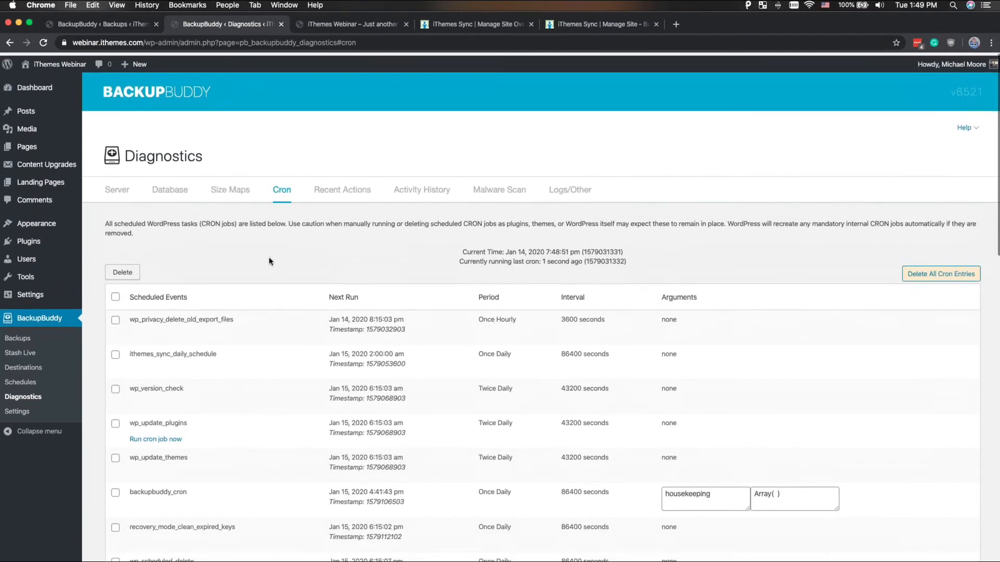
scroll(282, 255, down, 3)
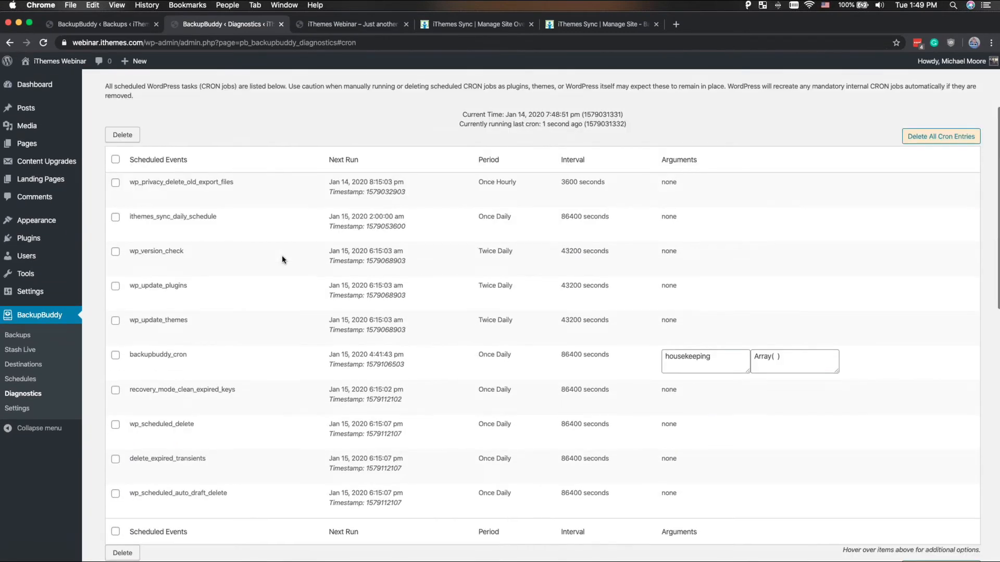
mouse_move(282, 259)
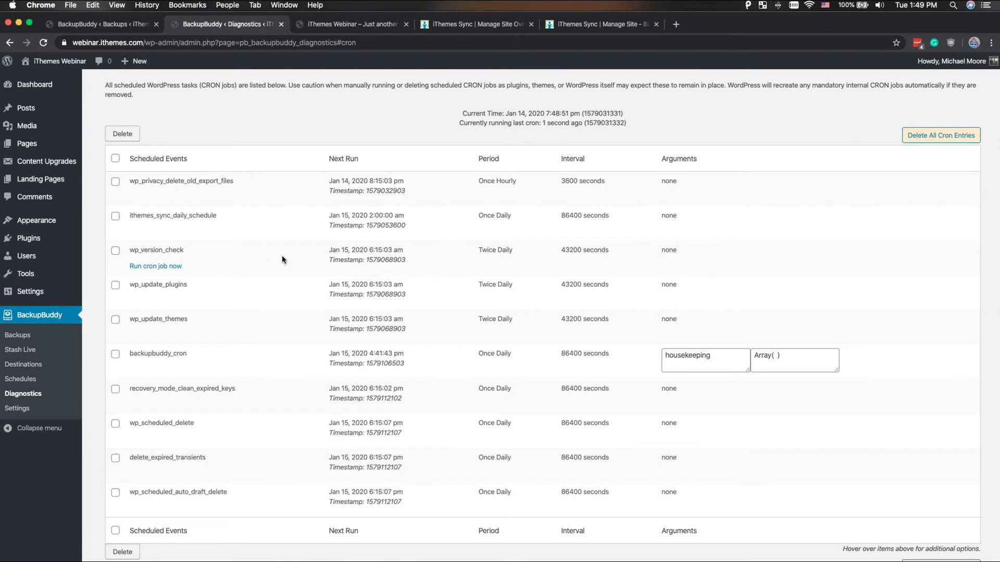
scroll(282, 258, down, 1)
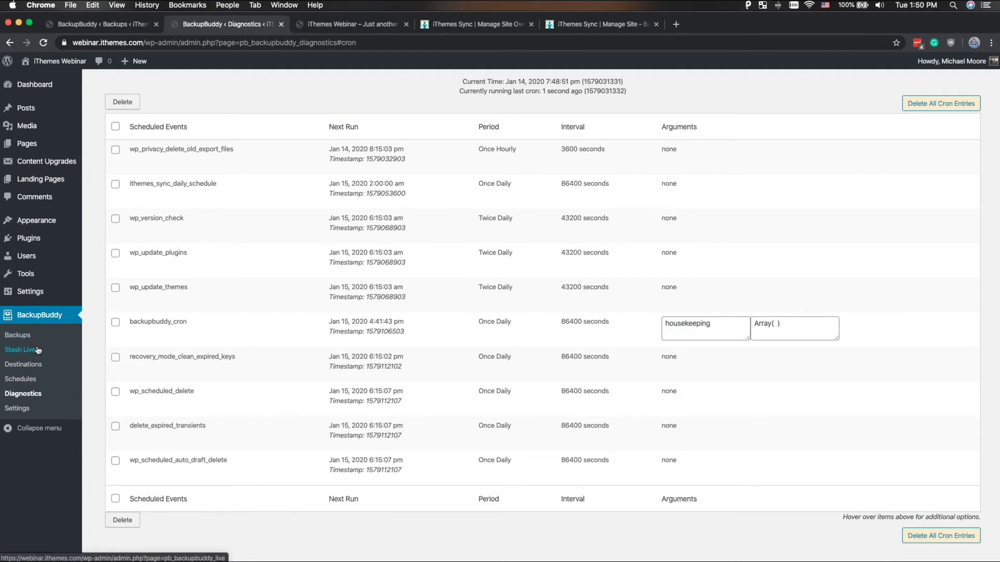
- Return to BackupBuddy's general settings and check the Local Archive Storage Limits section
click(31, 409)
scroll(254, 312, down, 7)
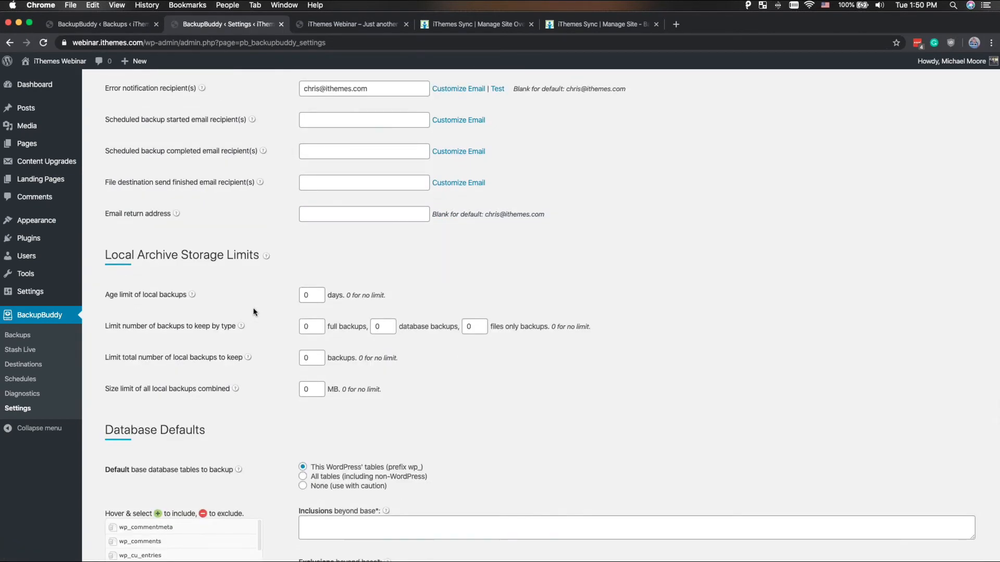
scroll(254, 312, down, 2)
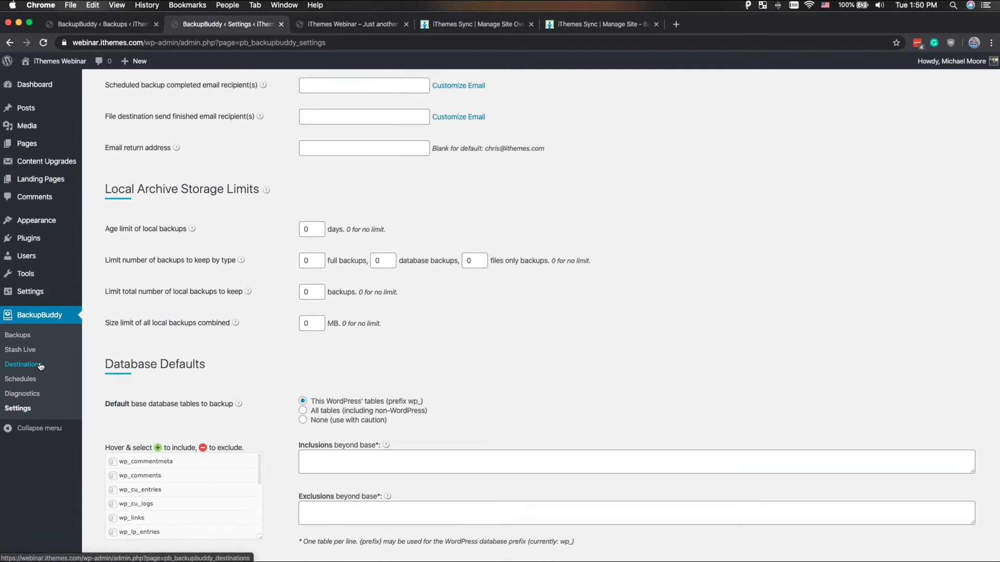
- Open the My Stash (v3) destination's settings and view its backup limits for each backup type
click(23, 364)
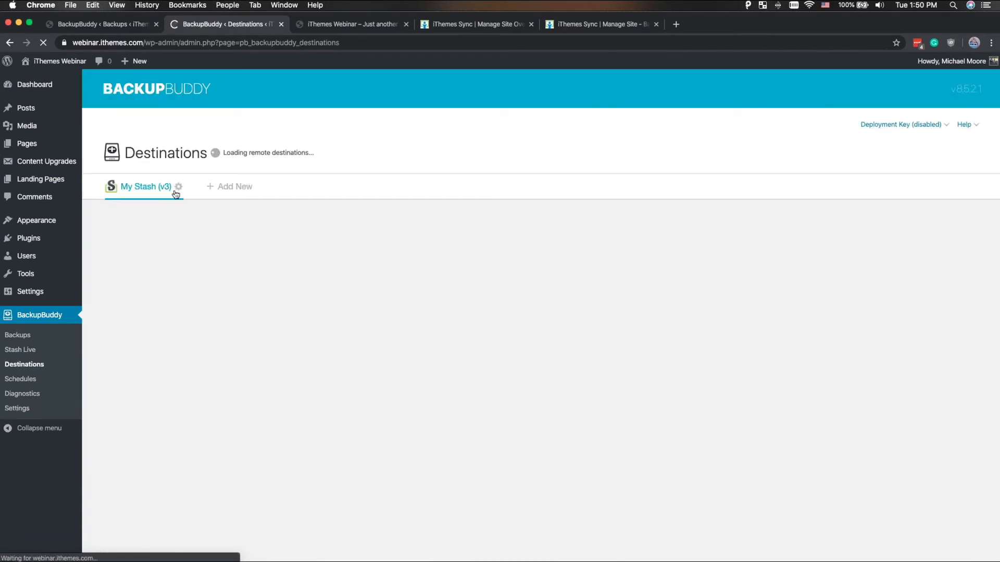
click(178, 190)
scroll(199, 309, down, 2)
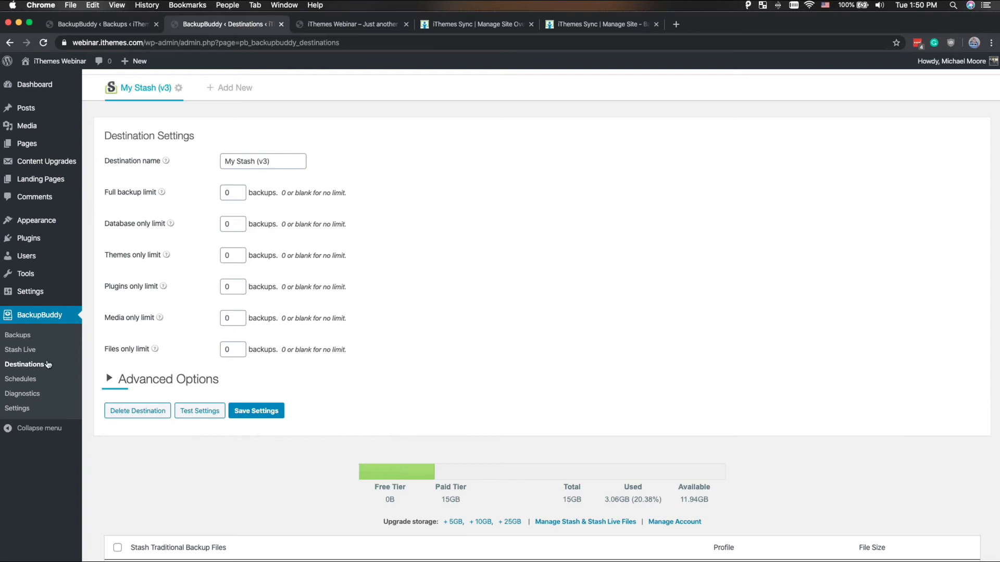
- Go back to the Malware Scan report in the diagnostics and perform a new scan
click(38, 392)
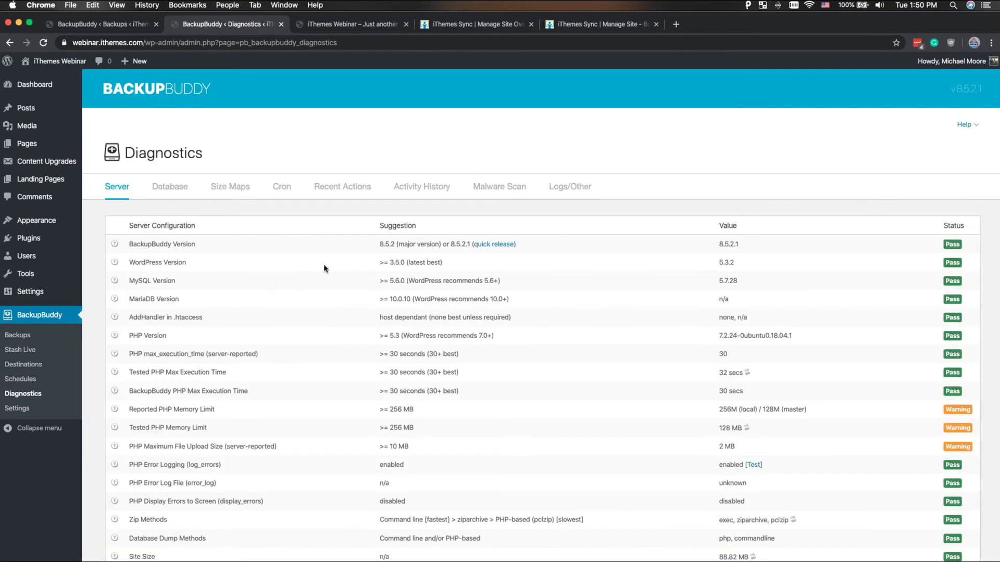
click(485, 184)
scroll(460, 298, down, 10)
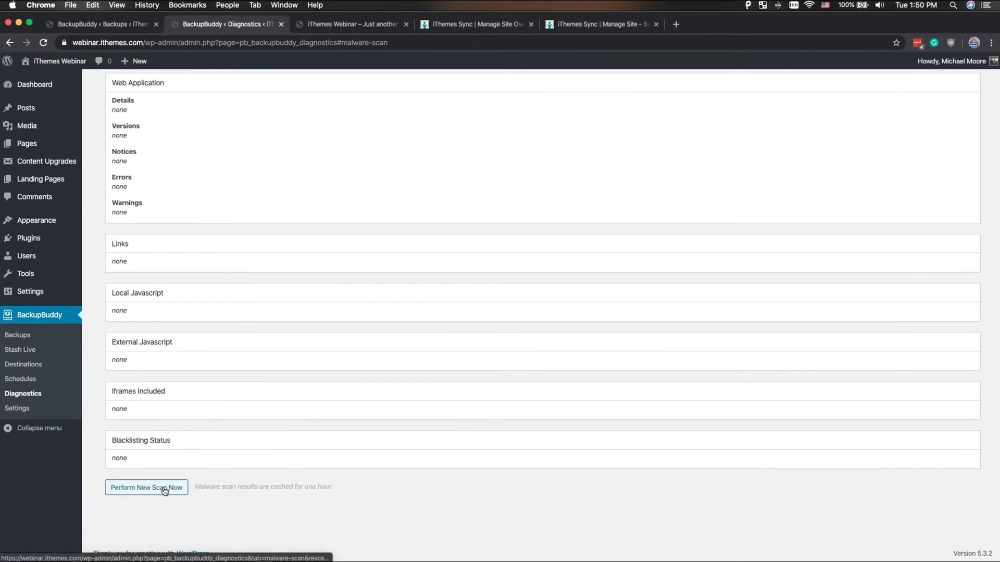
click(165, 488)
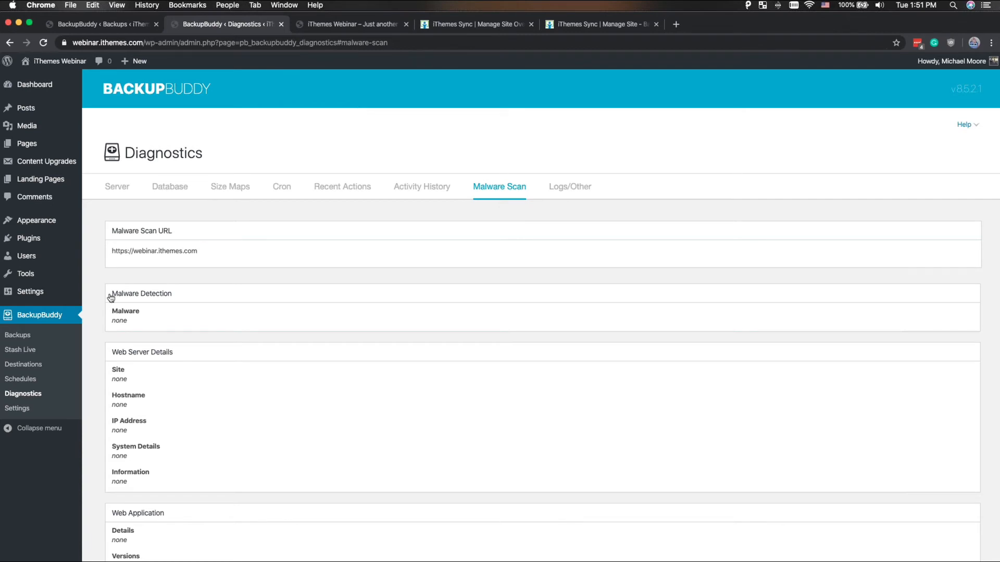
- Open the file restore browser for the January 14, 2020 7:30 pm complete backup and view its root files
click(18, 337)
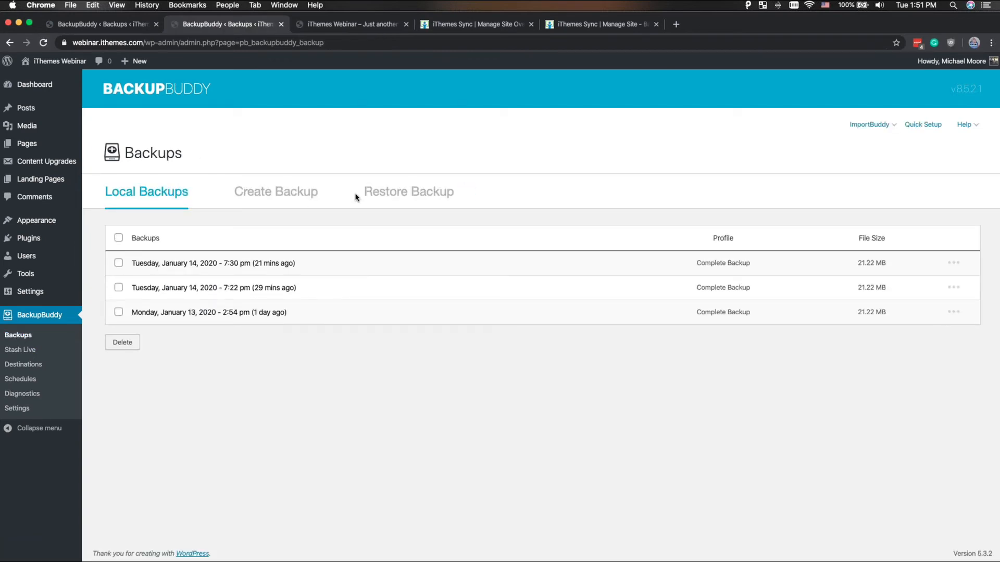
click(402, 190)
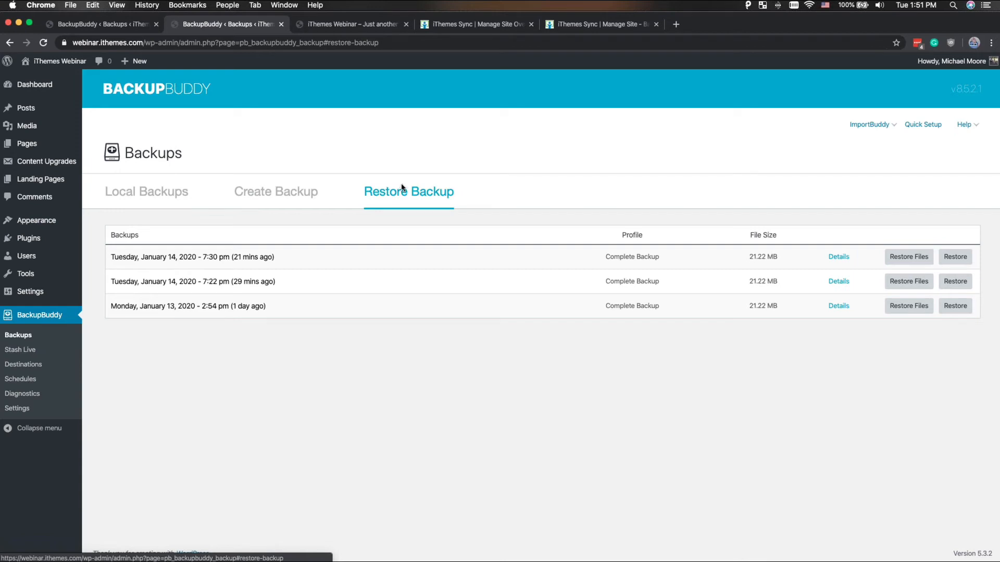
click(909, 257)
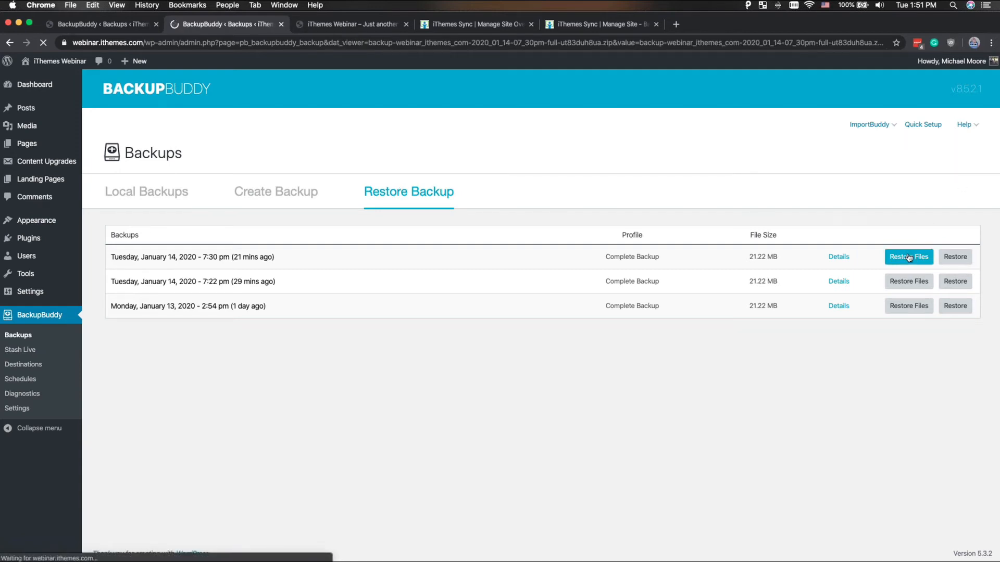
scroll(473, 201, down, 5)
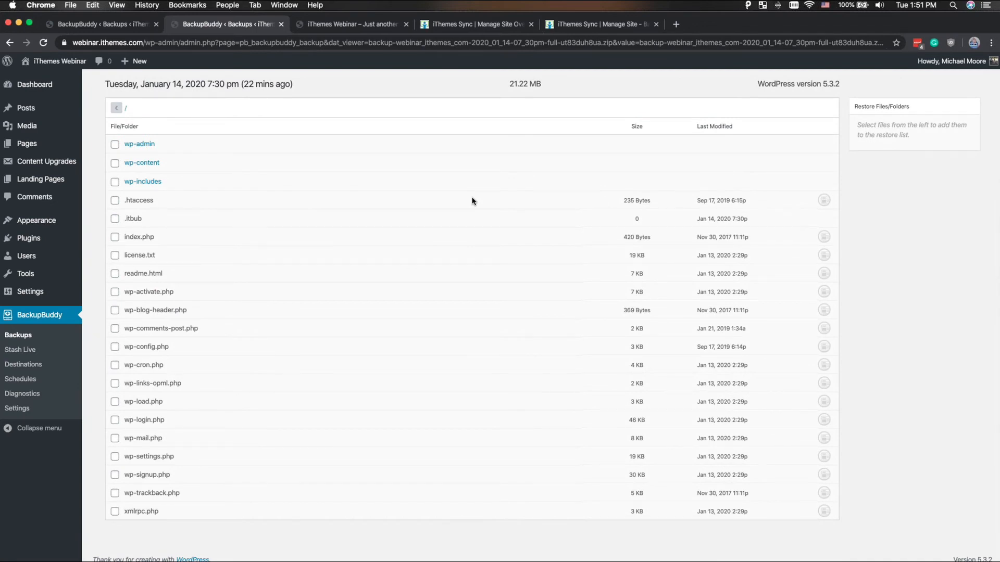
scroll(472, 201, down, 1)
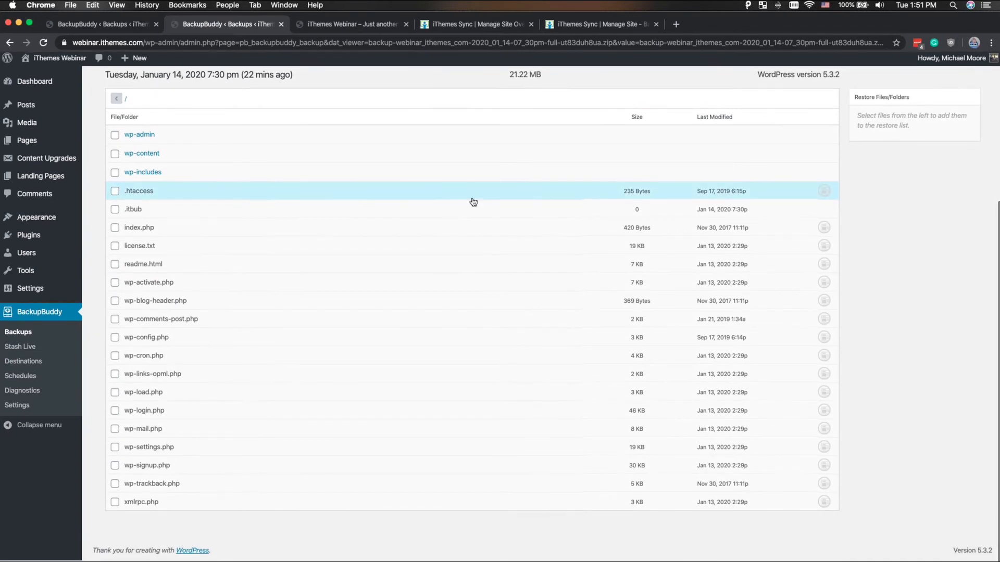
- Browse to the wp-content/plugins folder within the backup and dismiss the file restore caution notice
click(164, 158)
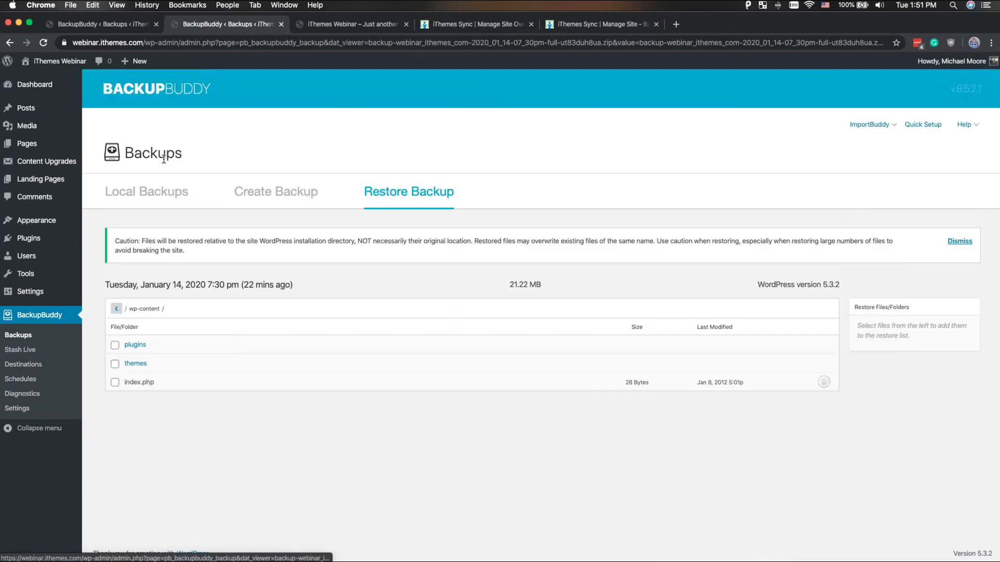
click(147, 347)
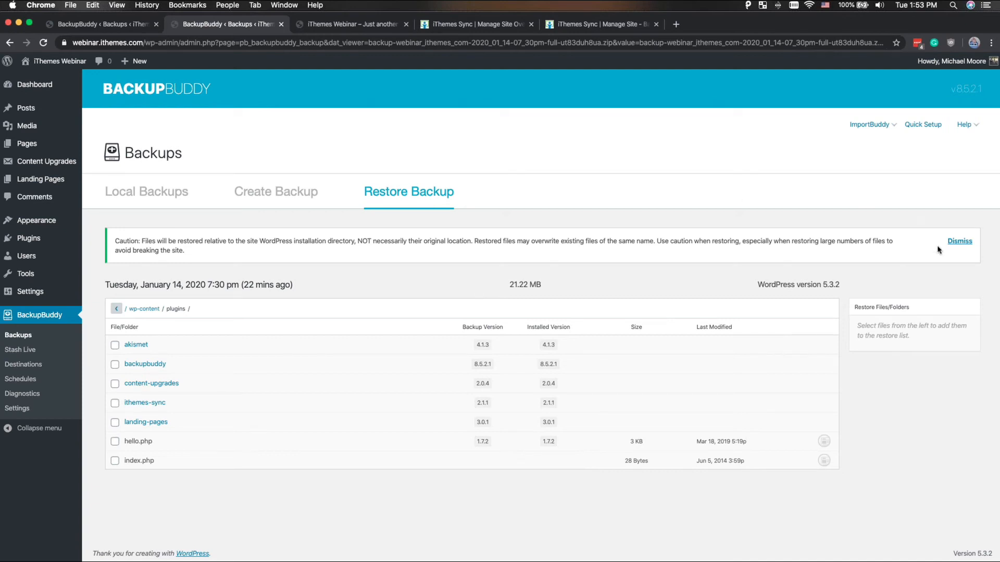
click(970, 241)
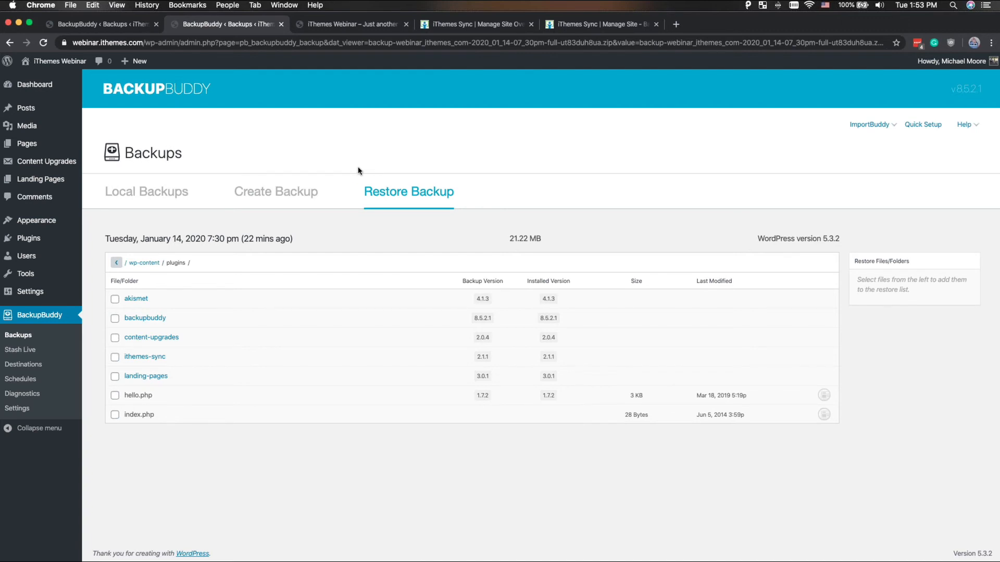
- Display the directory size listing in the diagnostics' Size Maps using the Global Defaults backup profile
click(38, 399)
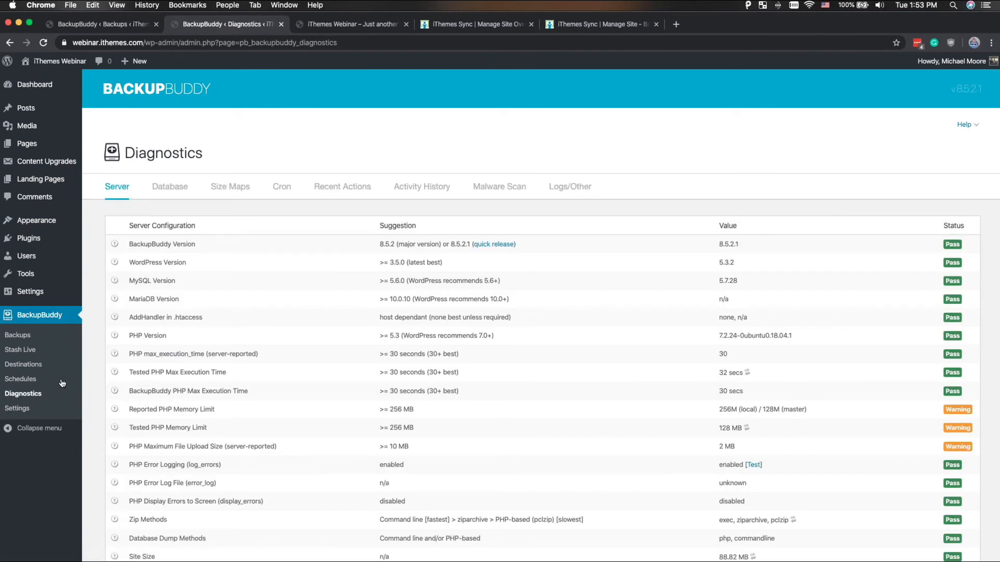
click(240, 186)
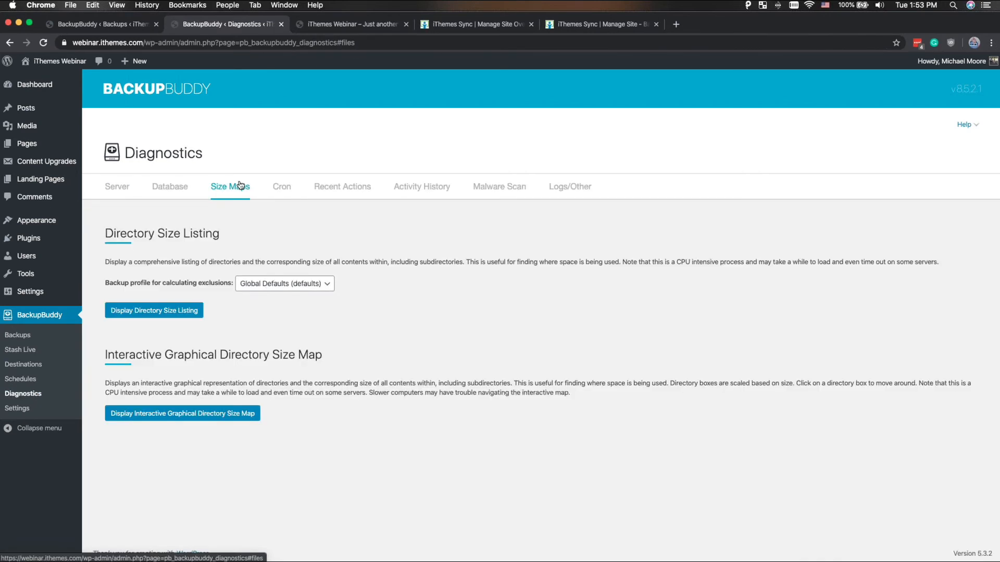
click(136, 306)
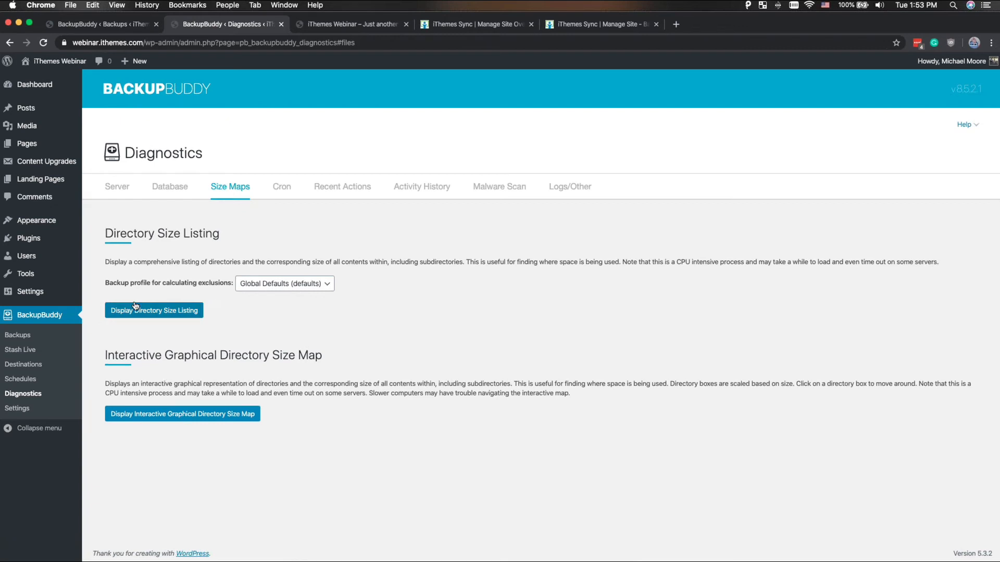
- Review the directory size listing, comparing the largest directories' sizes with and without exclusions and the directories marked as excluded
scroll(507, 260, down, 2)
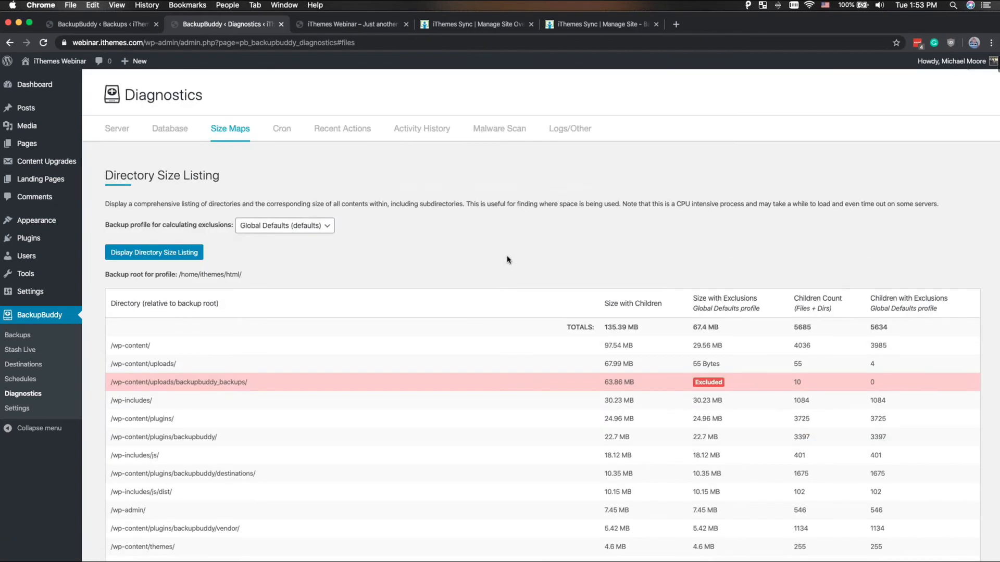
scroll(507, 257, down, 4)
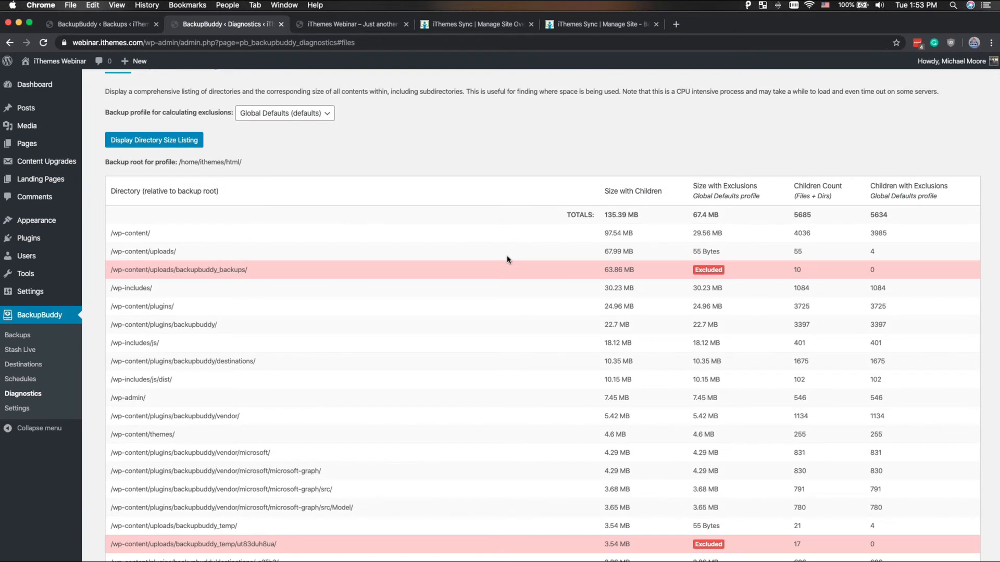
scroll(508, 259, down, 2)
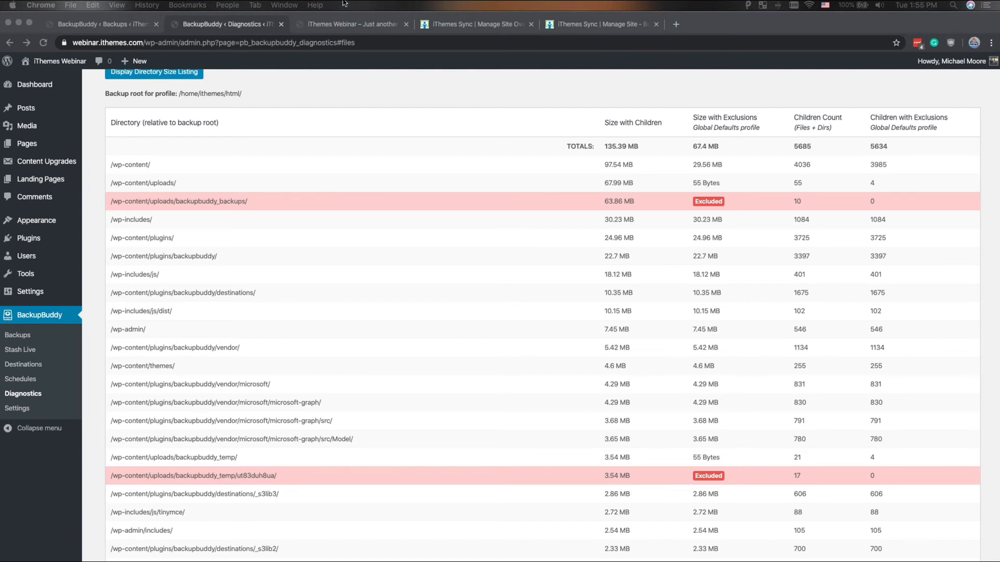
- Open the copied link to the iThemes help article "What Files Should Be Excluded Within A WordPress Backup" in a new browser tab
click(679, 25)
click(676, 25)
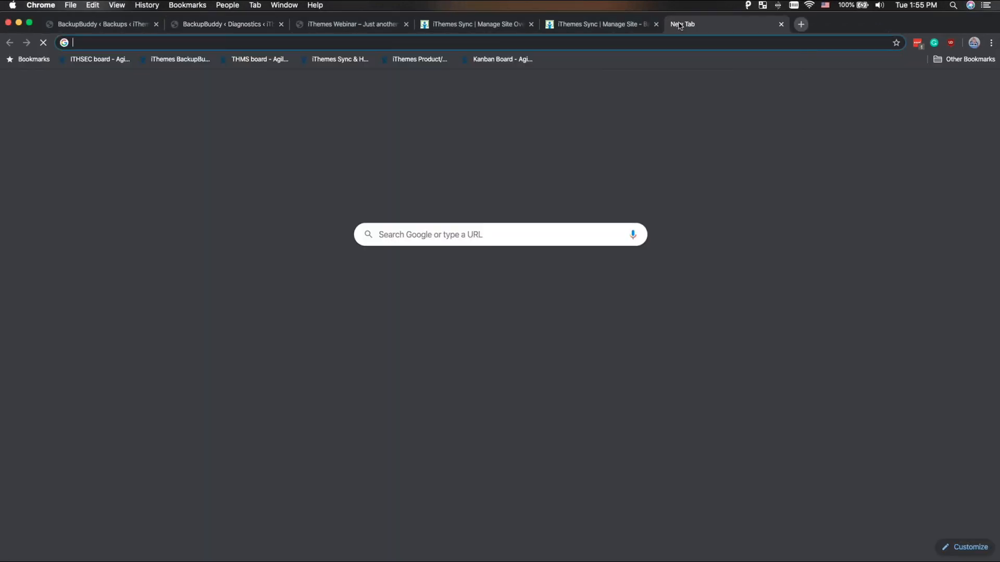
key(cmd+v)
key(Return)
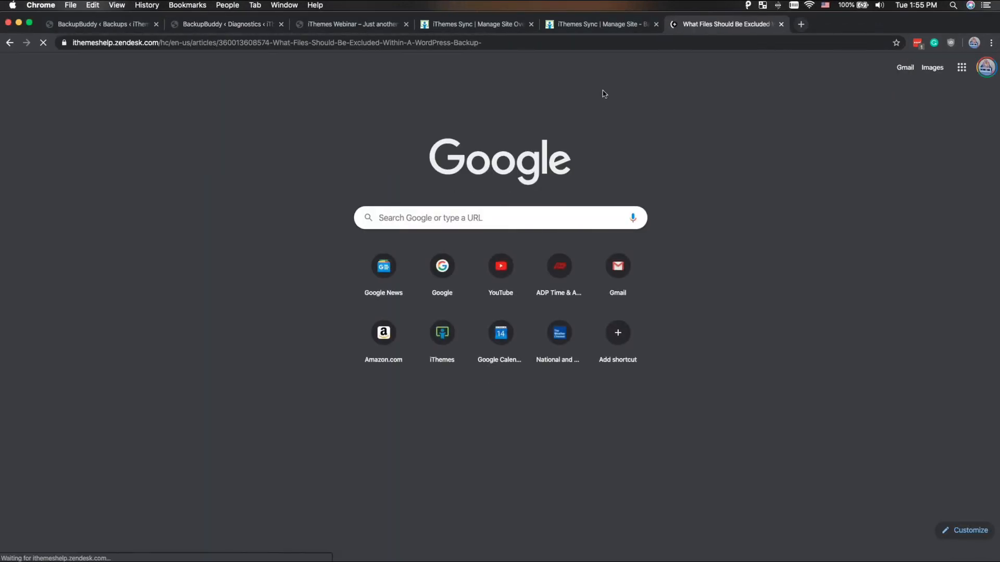
- Look over the article's list of default BackupBuddy exclusions, including backup plugin, cache plugin and hosting-related files
scroll(591, 142, down, 8)
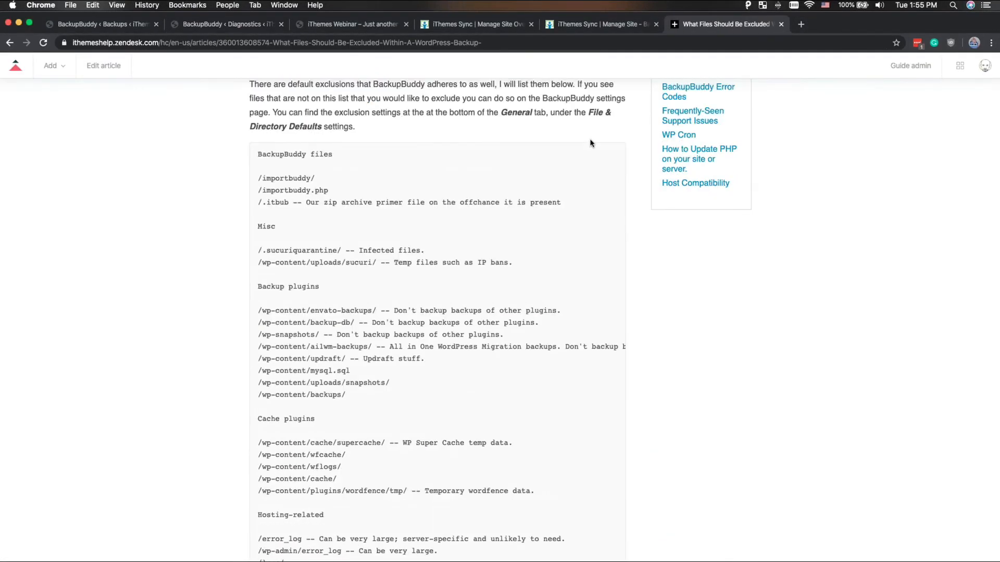
scroll(591, 143, up, 3)
scroll(591, 143, down, 3)
- Read the article's seven numbered recommendations on further files to exclude, such as system files, subdirectory sites, other plugins' backups and caching files
scroll(591, 143, down, 10)
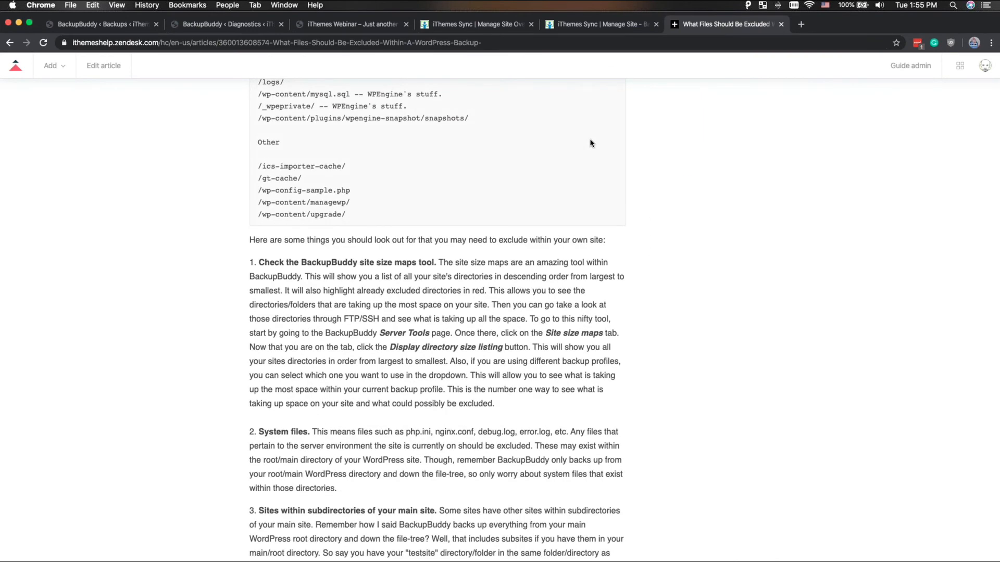
scroll(591, 143, down, 3)
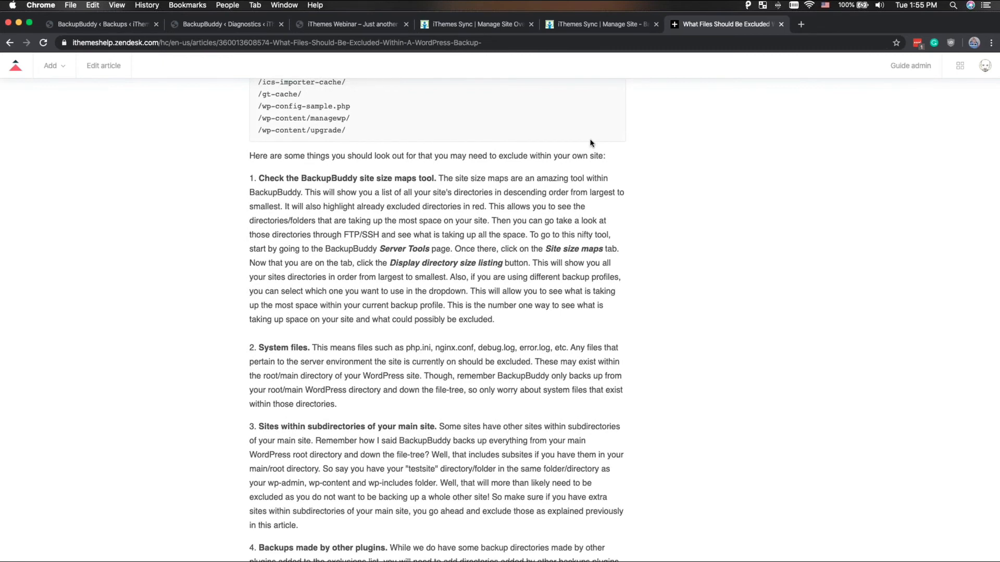
scroll(591, 142, down, 6)
scroll(591, 143, down, 4)
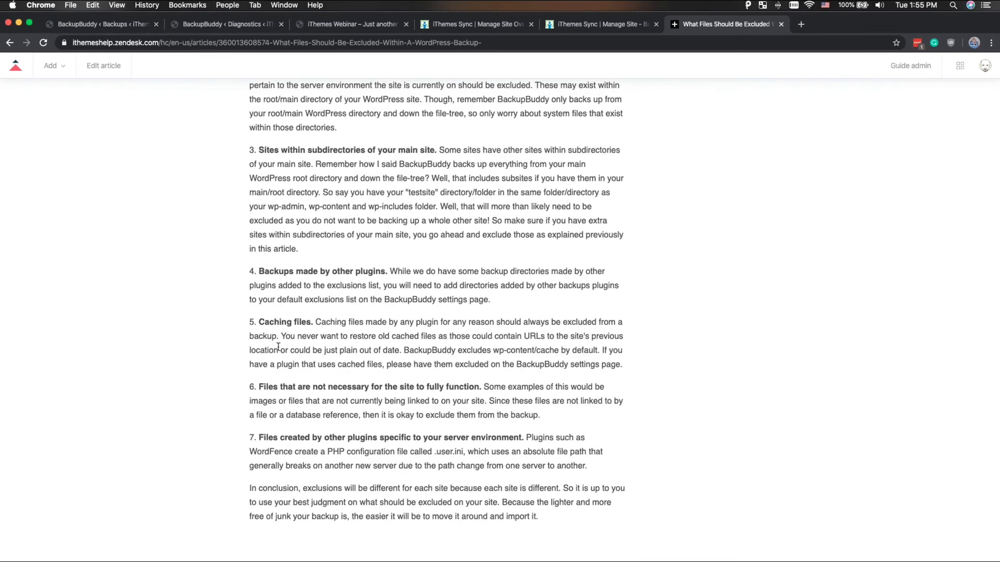
scroll(278, 346, down, 3)
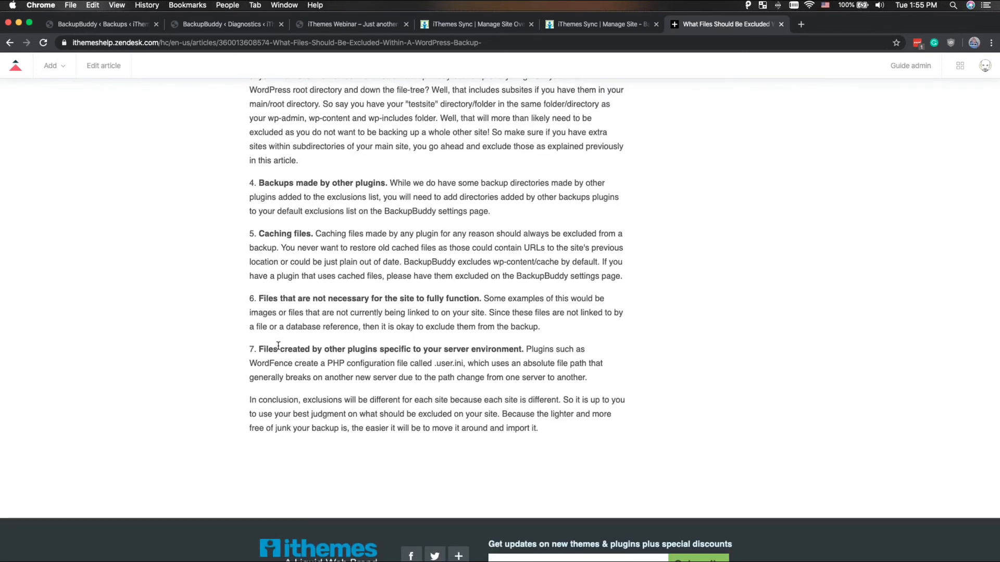
scroll(310, 341, up, 3)
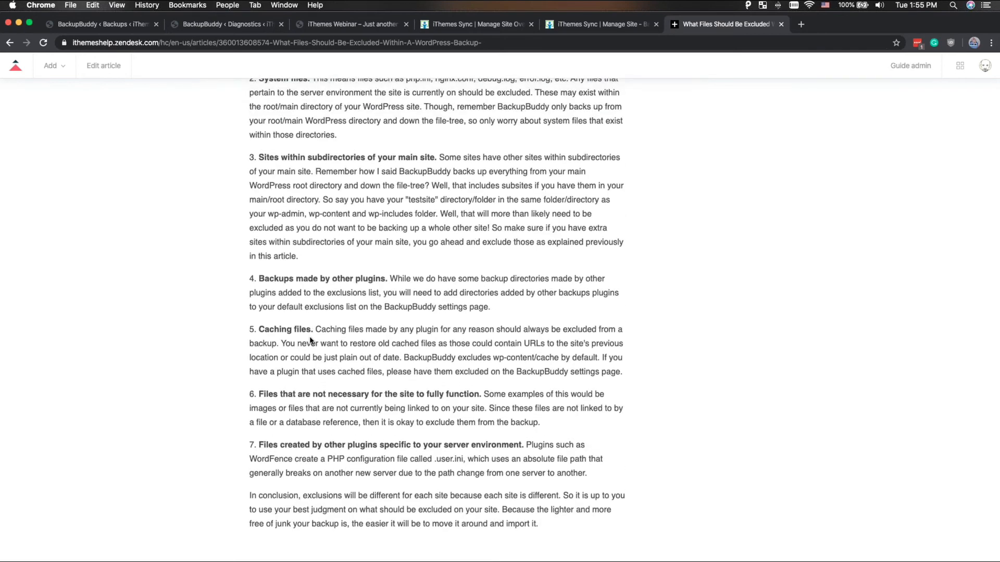
scroll(310, 341, up, 3)
scroll(310, 341, down, 3)
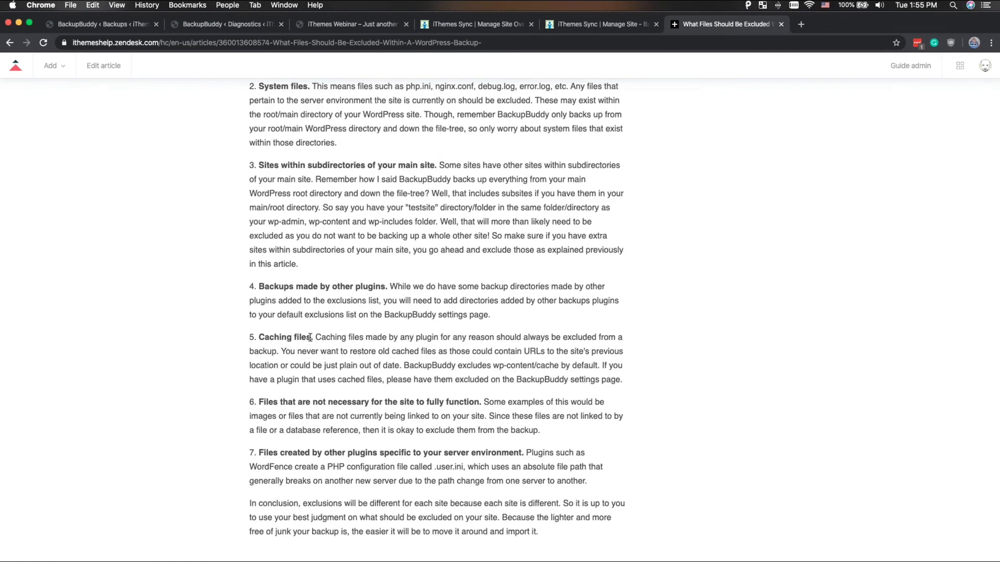
scroll(294, 439, down, 2)
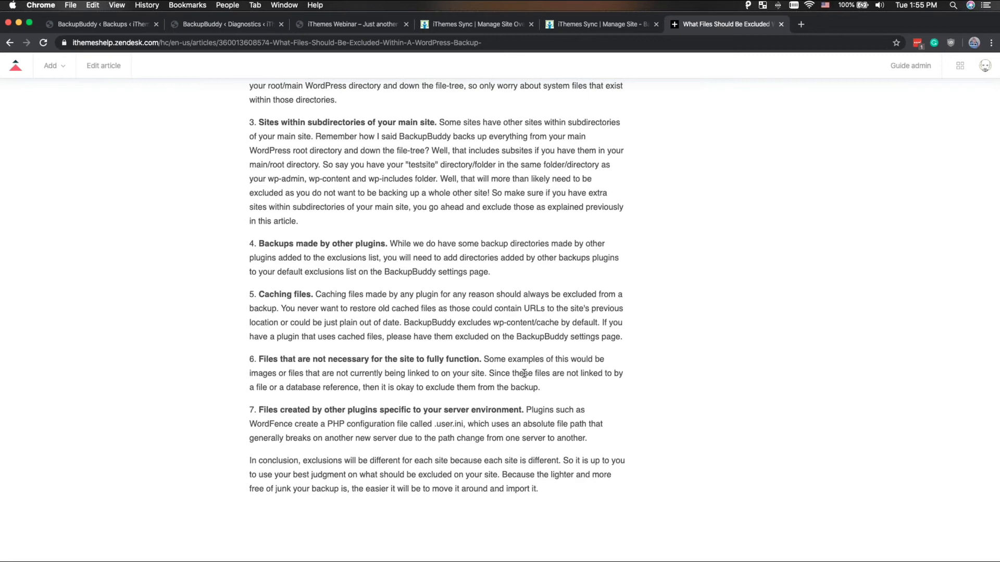
scroll(537, 278, up, 3)
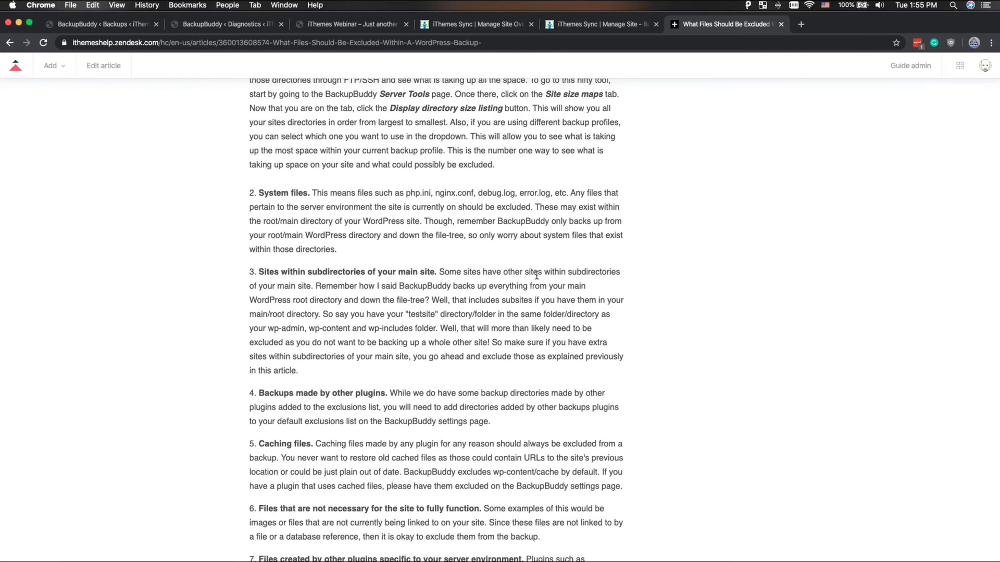
scroll(537, 275, up, 2)
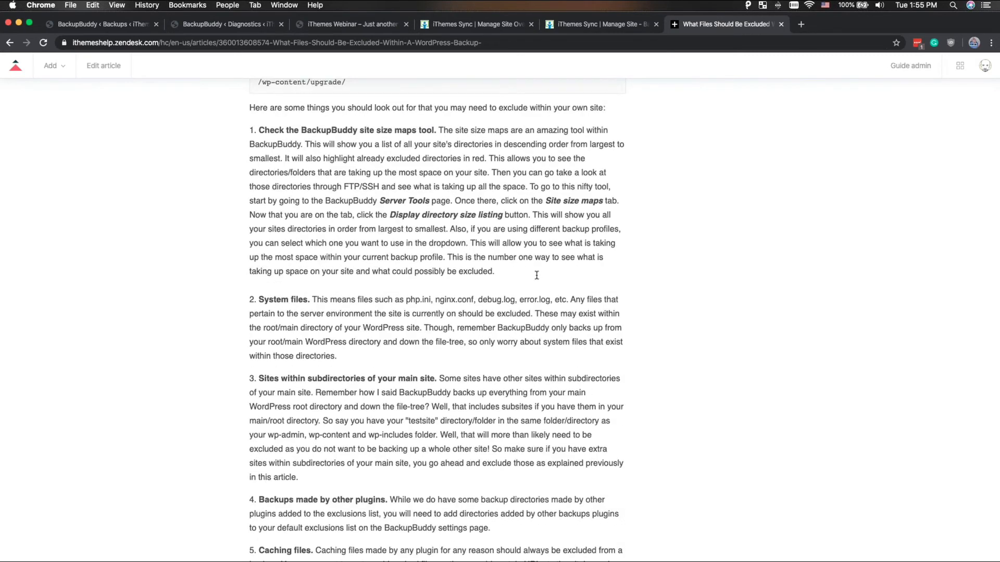
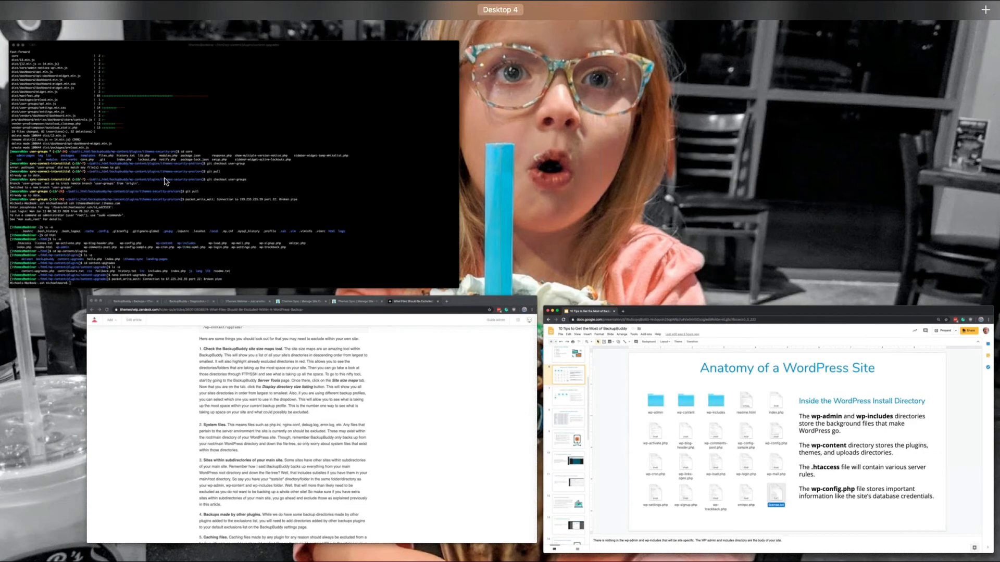
- Return to the BackupBuddy Diagnostics page and go through the directory size listing down to its exclusions summary
click(250, 351)
click(252, 25)
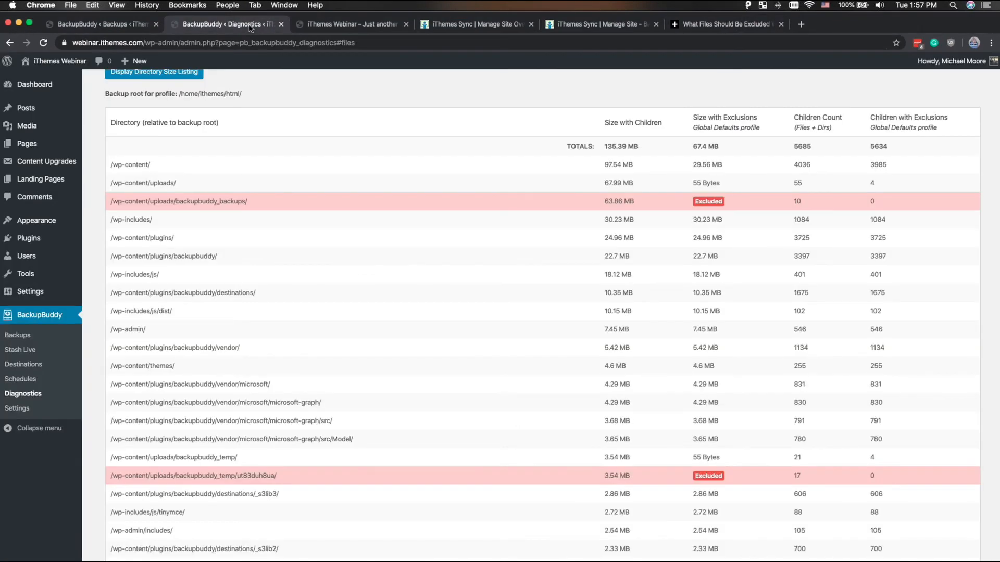
scroll(359, 244, down, 5)
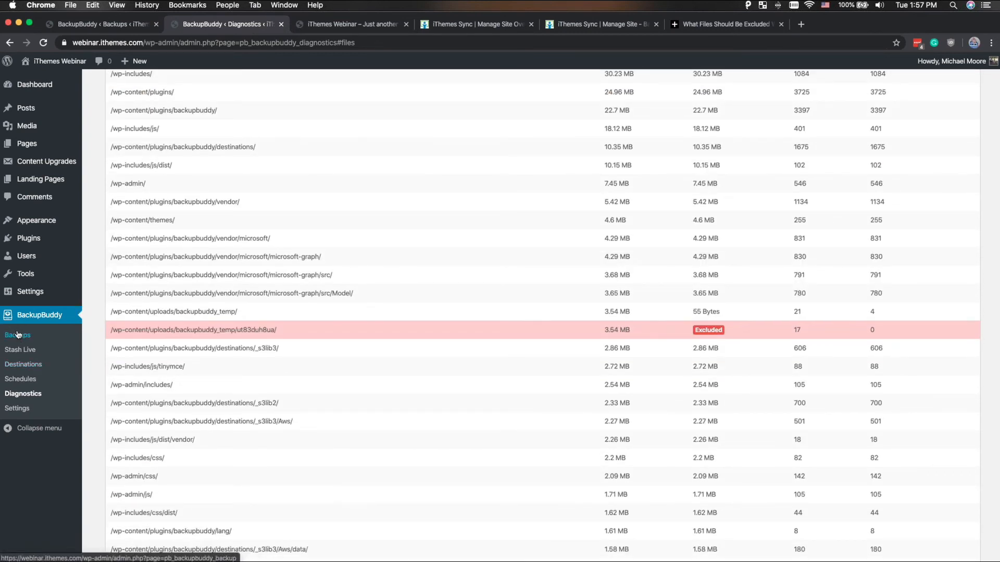
scroll(42, 346, down, 20)
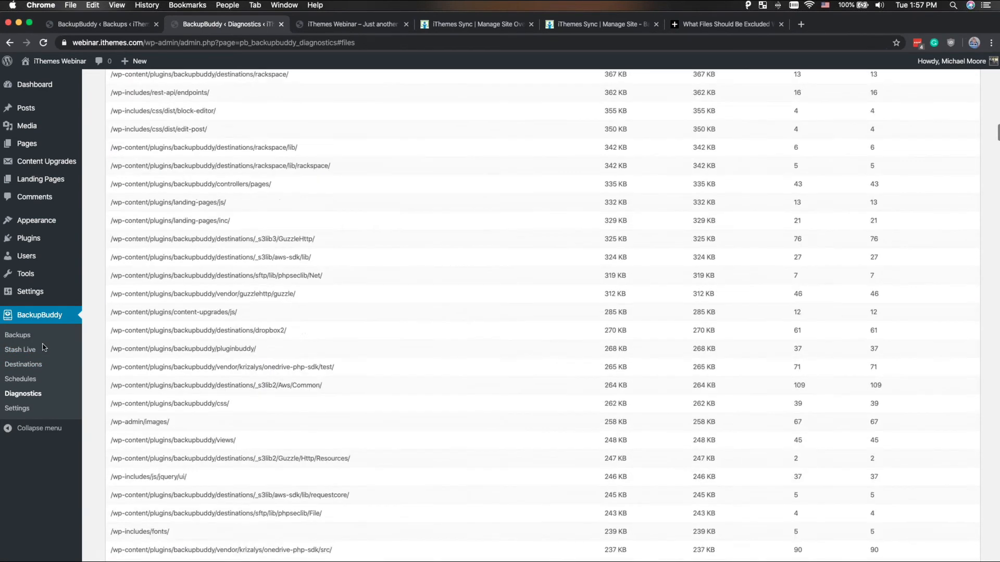
scroll(43, 344, down, 20)
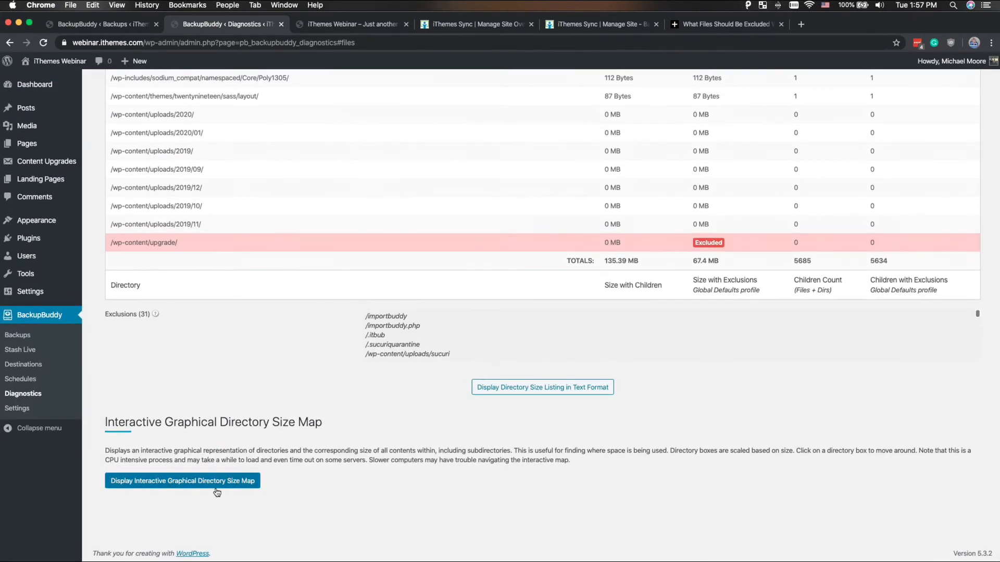
- Display the Interactive Graphical Directory Size Map and drill down into wp-content and its plugins directory
click(216, 487)
scroll(217, 492, down, 10)
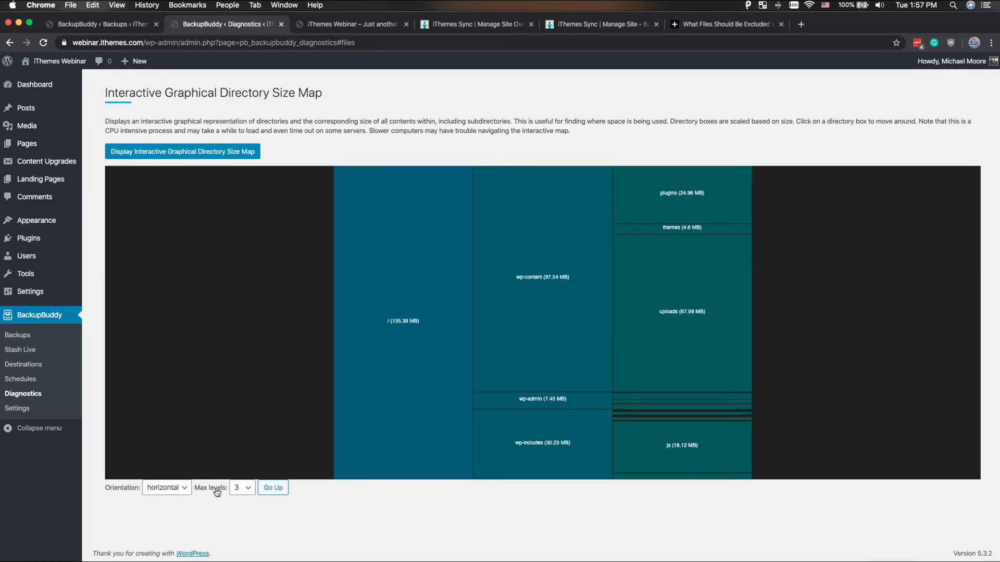
click(505, 276)
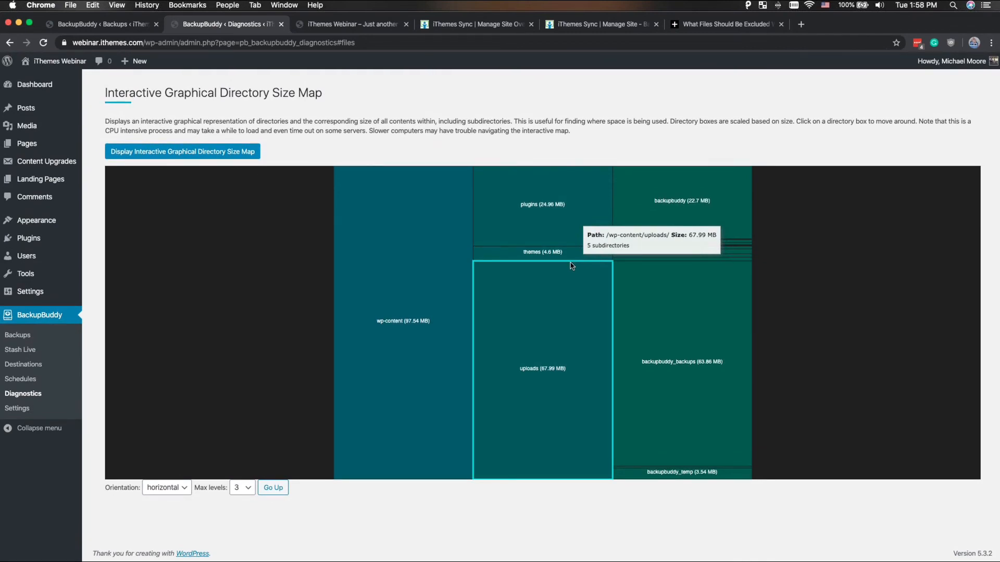
click(546, 218)
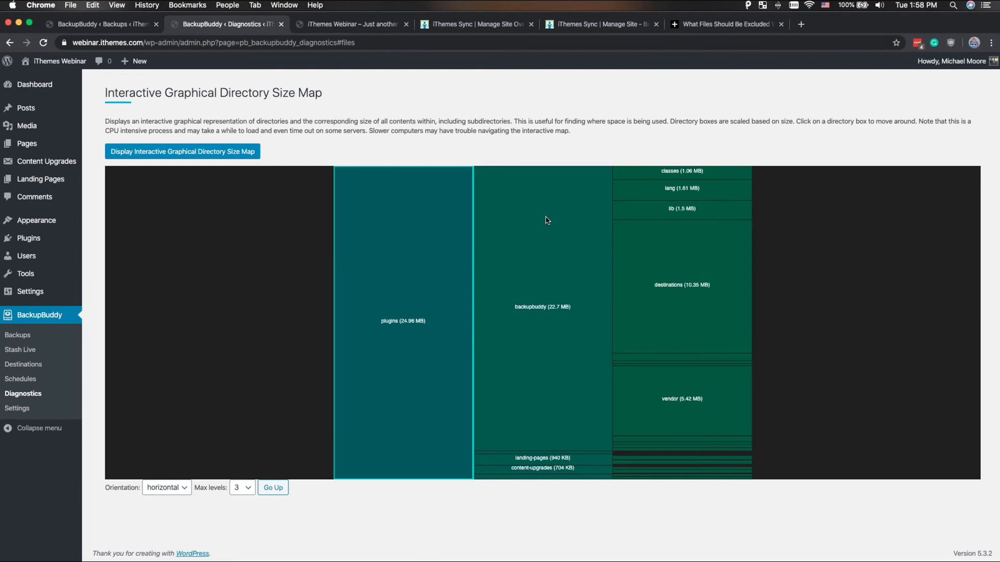
- Open the WordPress Permalink settings and re-save them with the existing custom structure
mouse_move(30, 301)
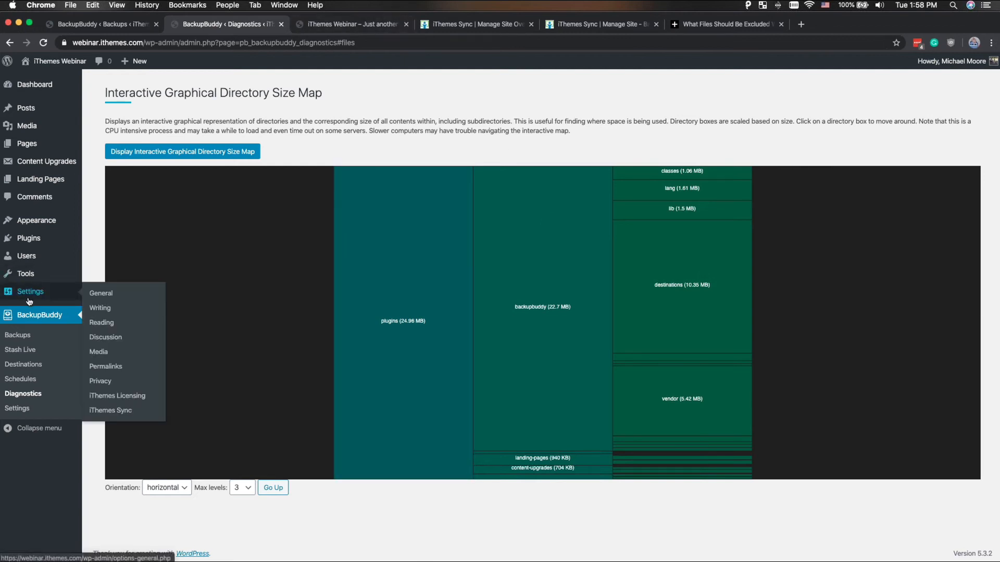
click(124, 366)
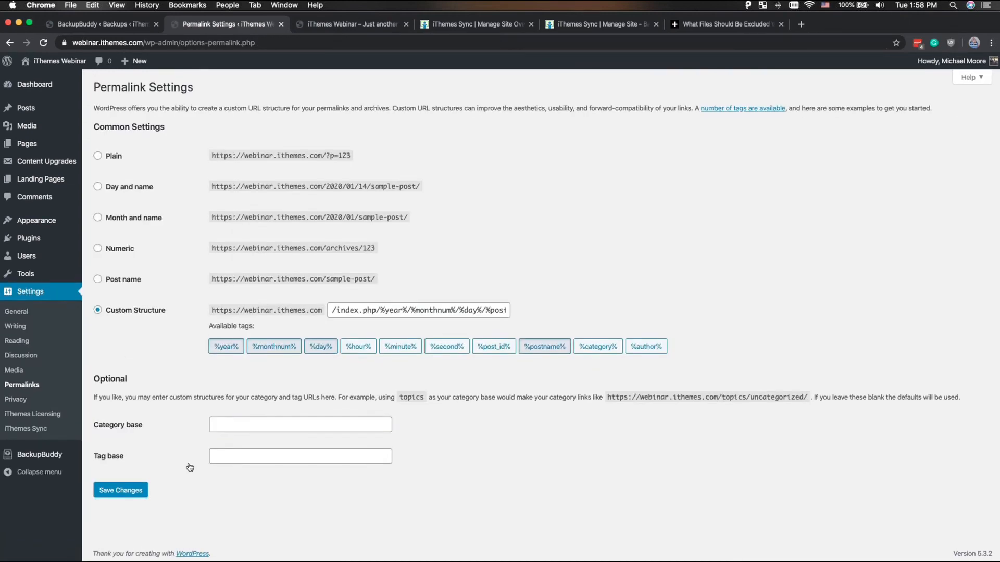
click(125, 490)
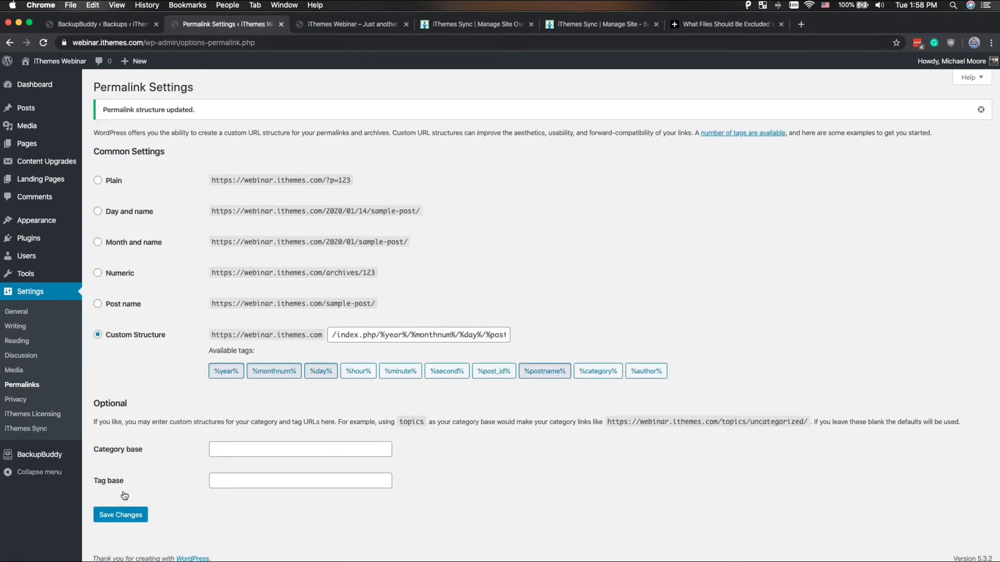
- Open BackupBuddy's Destinations page and look over the preferred, normal and legacy destination types that can be added
key(ctrl+Up)
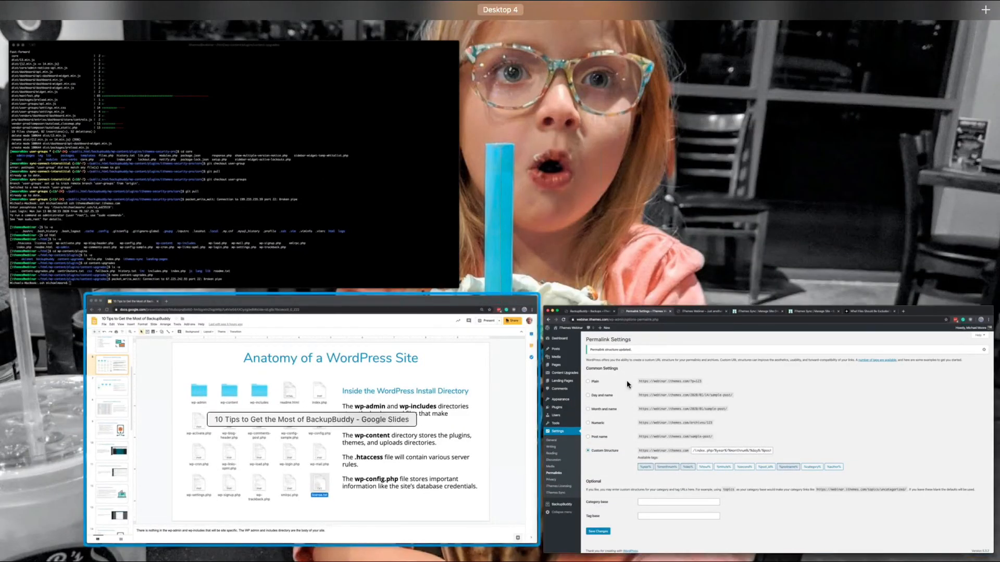
click(685, 378)
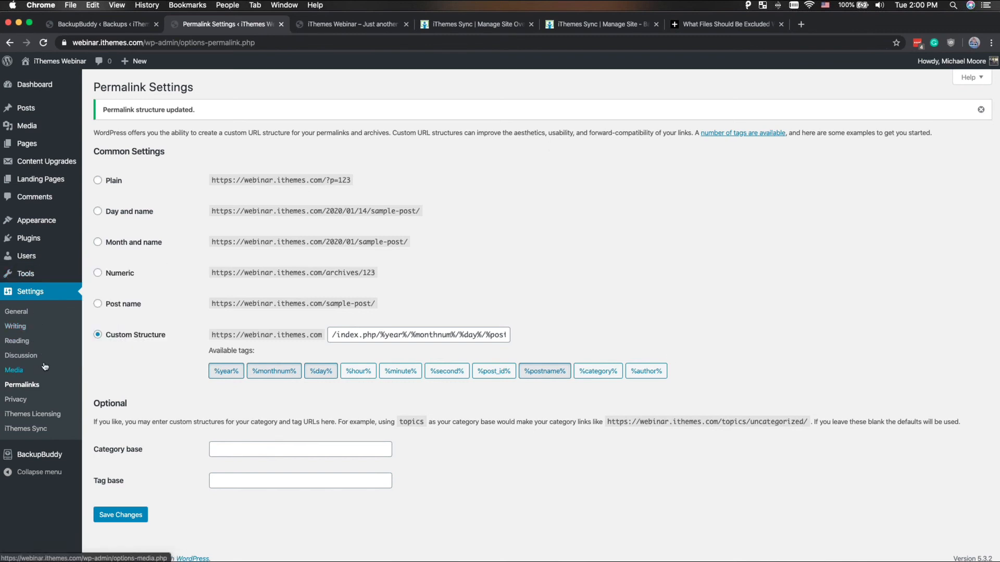
mouse_move(38, 457)
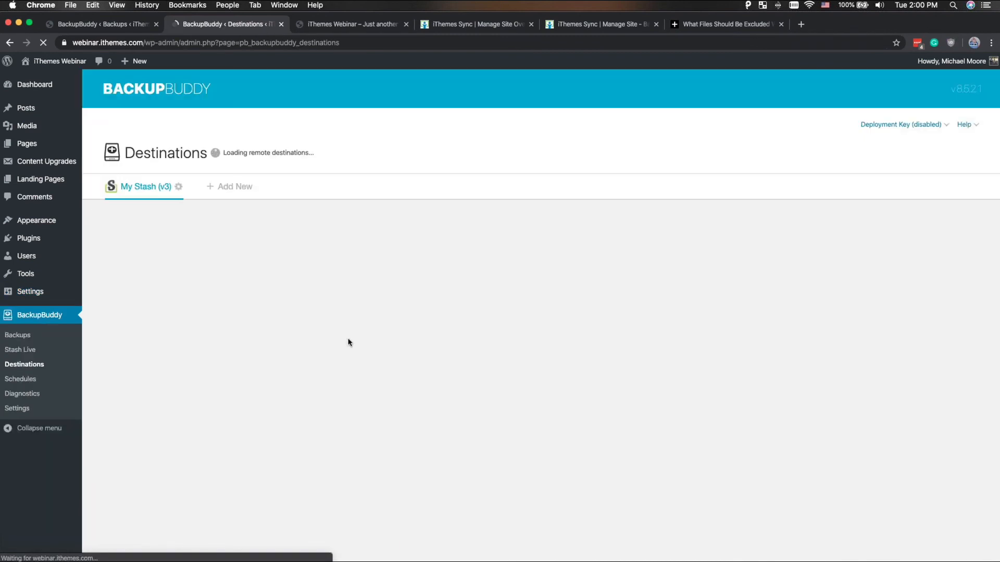
click(232, 192)
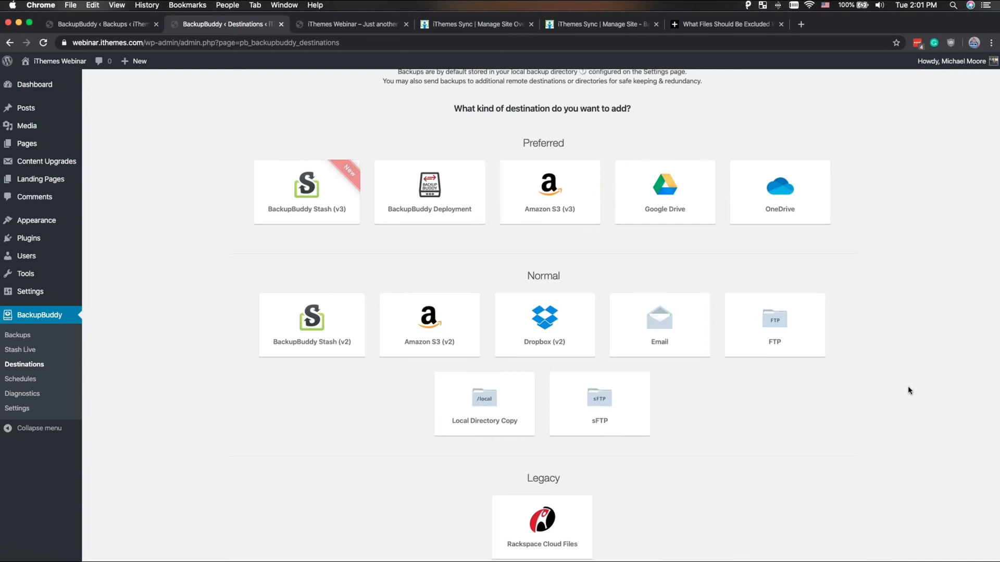
scroll(909, 387, down, 1)
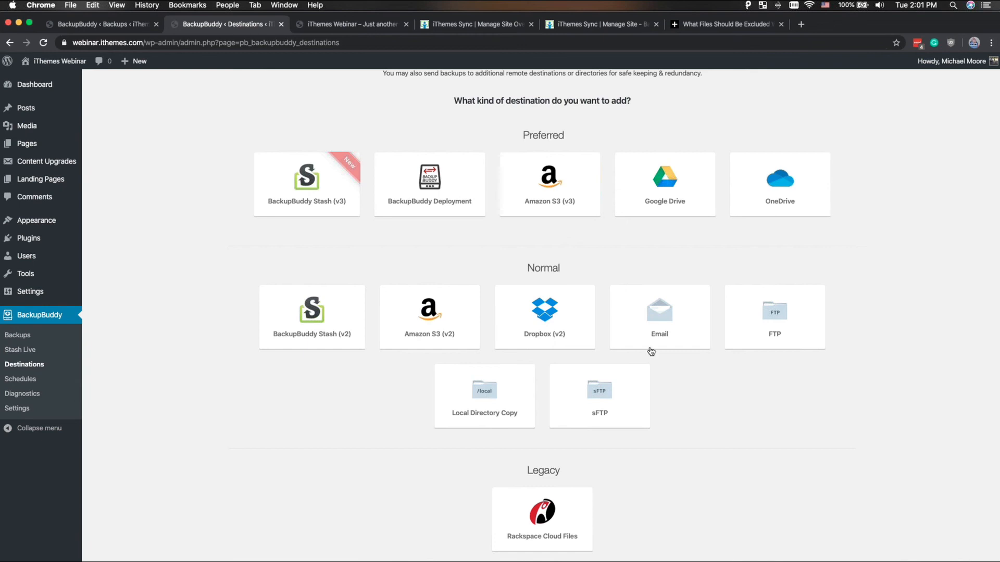
- View the Stash Live setup page and return to the choices for adding a new remote destination
click(30, 352)
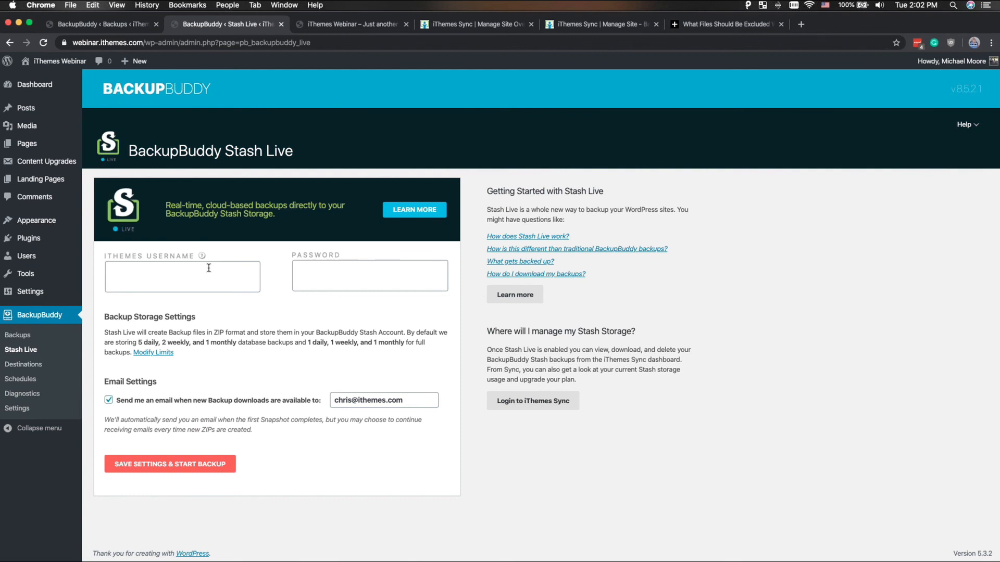
click(52, 365)
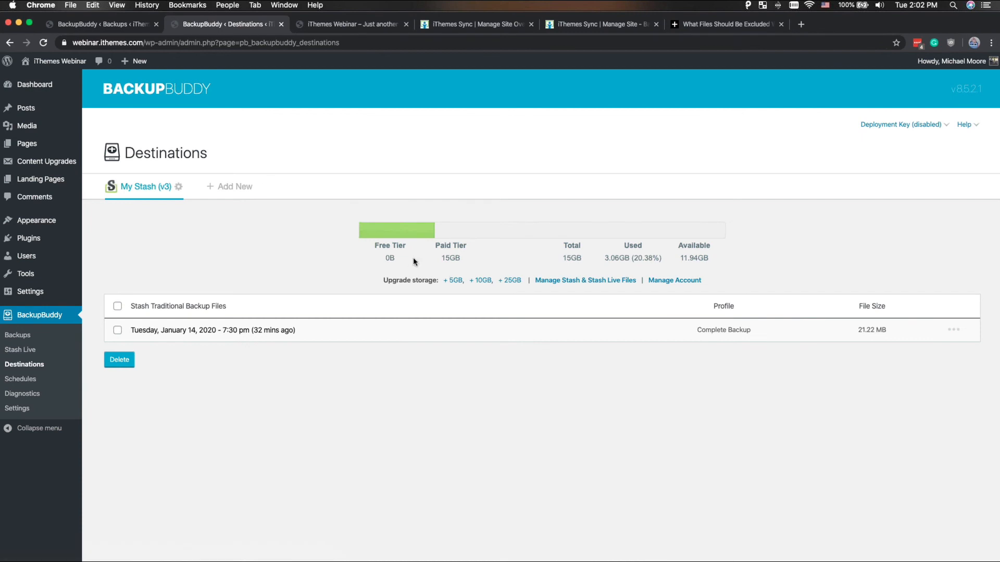
click(245, 186)
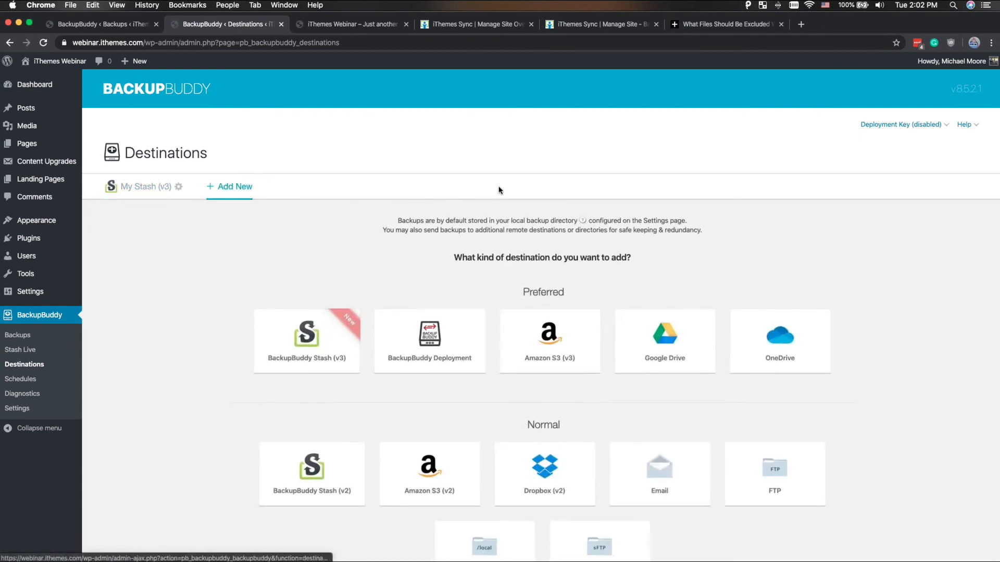
scroll(499, 190, down, 3)
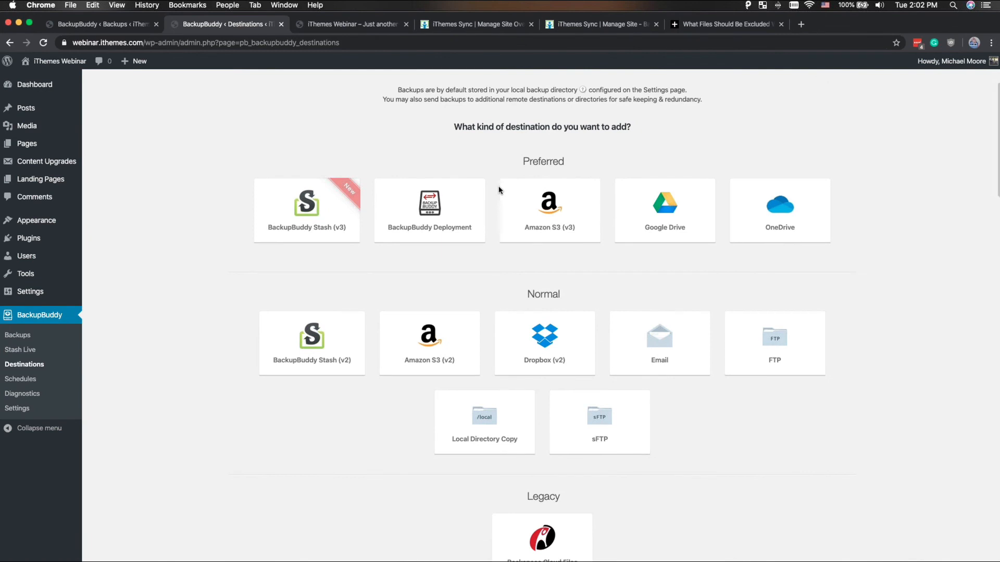
scroll(498, 190, down, 2)
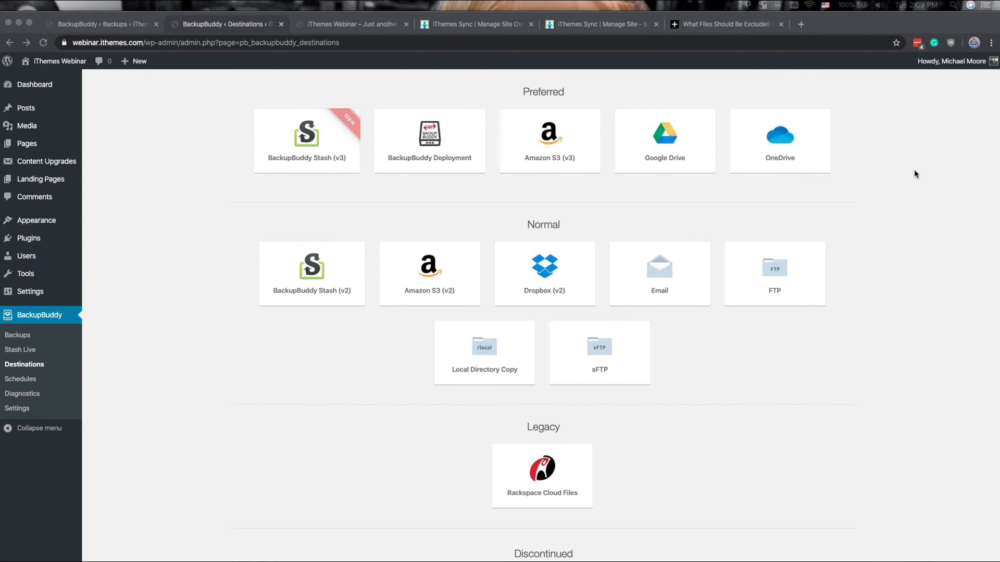
- Switch to the "10 Tips to Get the Most of BackupBuddy" Google Slides deck and show the closing "Save 40% Off Sitewide" slide
key(ctrl+Up)
click(390, 452)
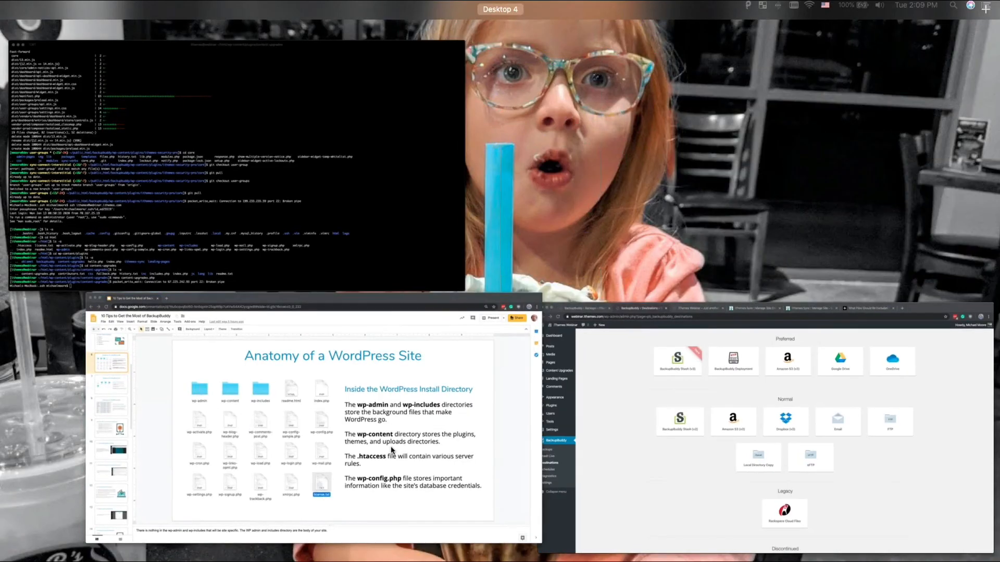
scroll(50, 336, down, 10)
click(46, 517)
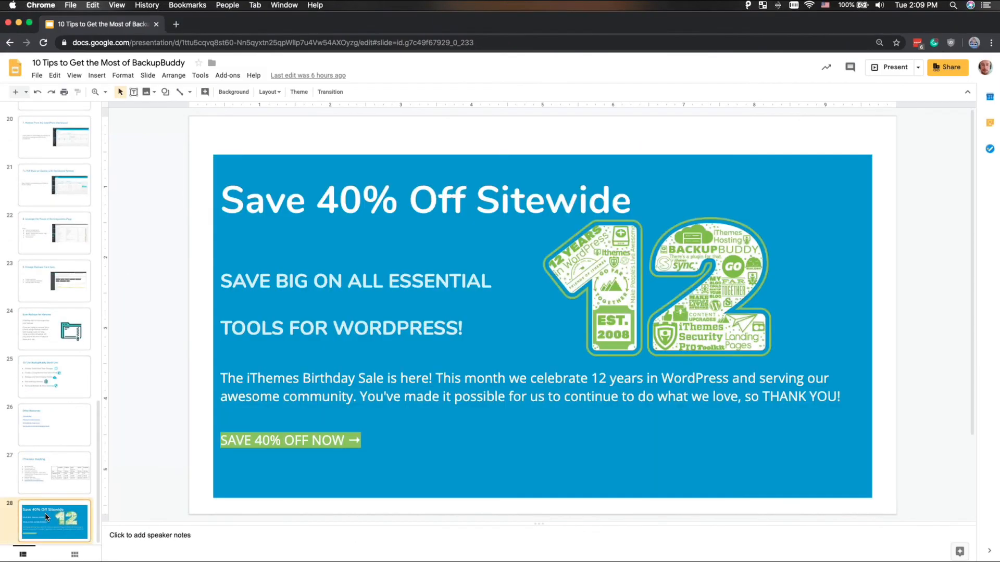